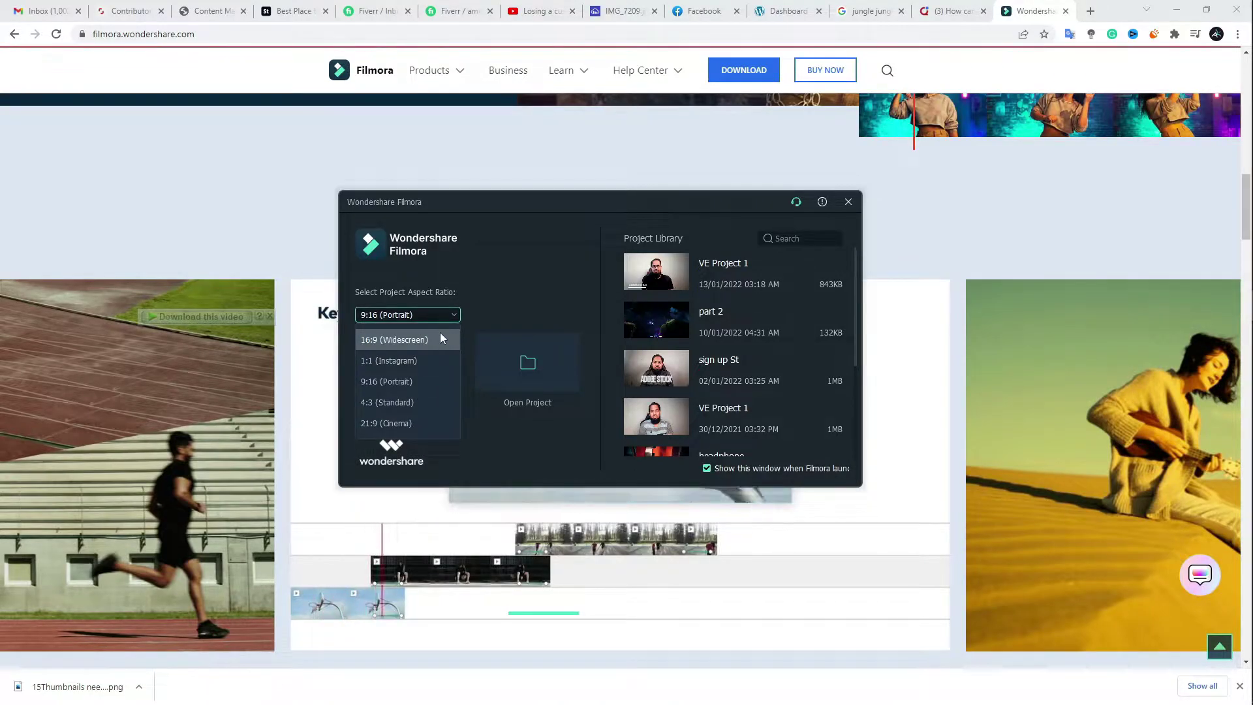
Create a new project with the 16:9 (Widescreen) aspect ratio and postpone the offered Filmora upgrade
{"action": "left_click", "coordinate": [443, 340]}
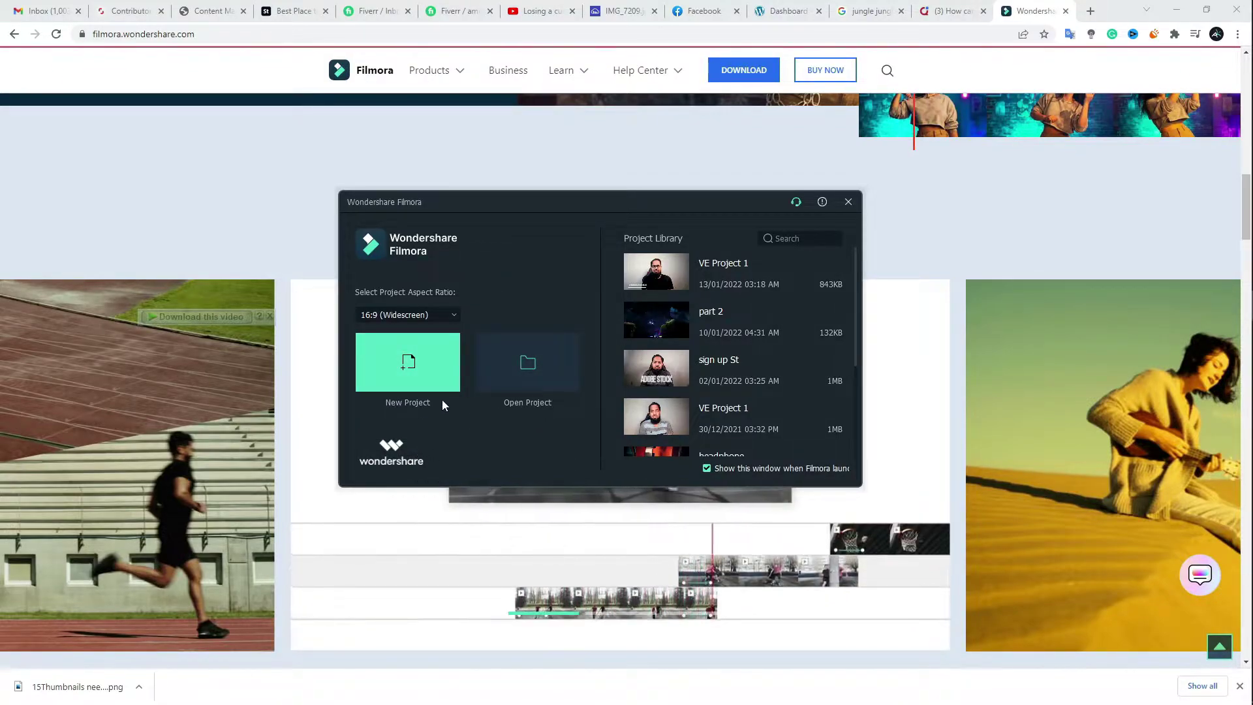
{"action": "left_click", "coordinate": [271, 317]}
{"action": "mouse_move", "coordinate": [1239, 442]}
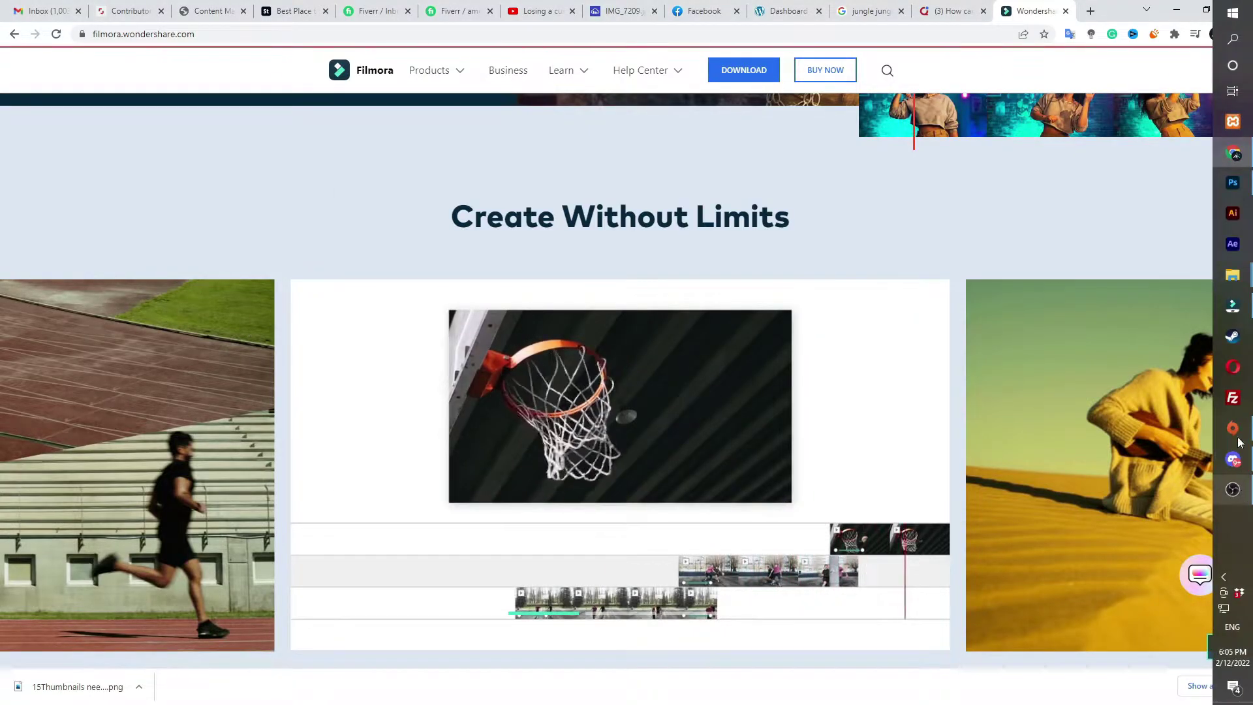
{"action": "left_click", "coordinate": [1232, 305]}
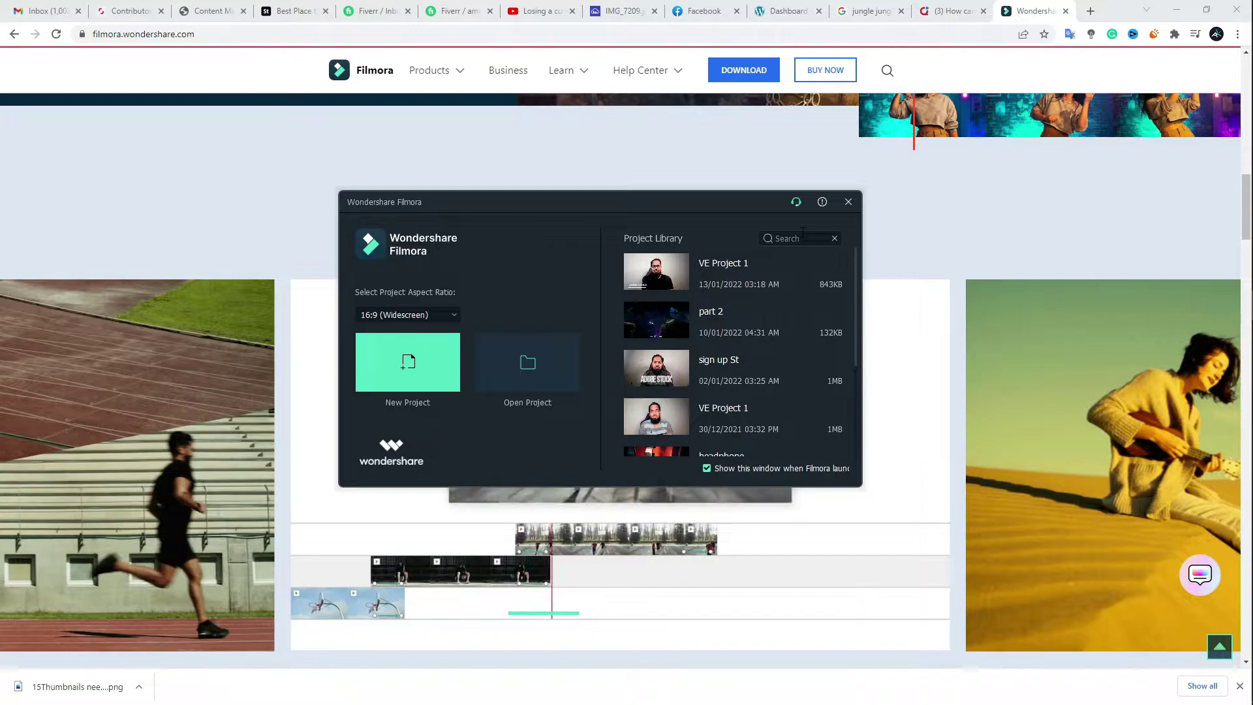
{"action": "left_click", "coordinate": [438, 370]}
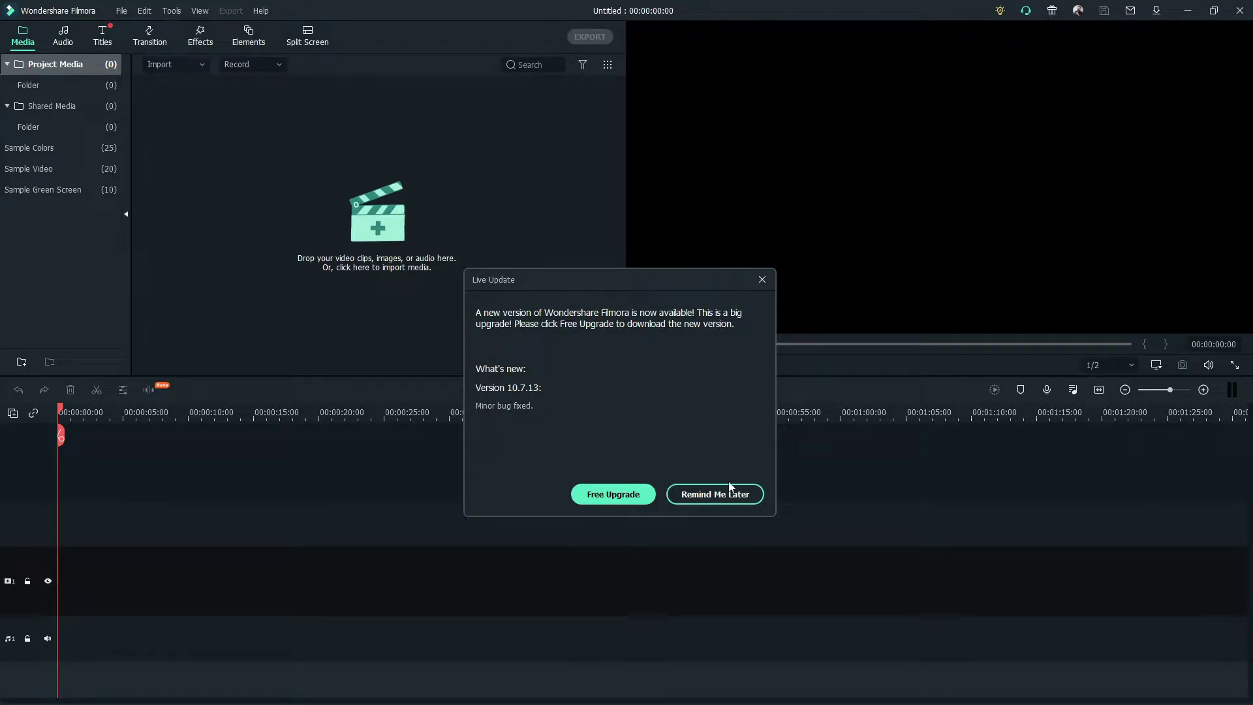
{"action": "left_click", "coordinate": [746, 496]}
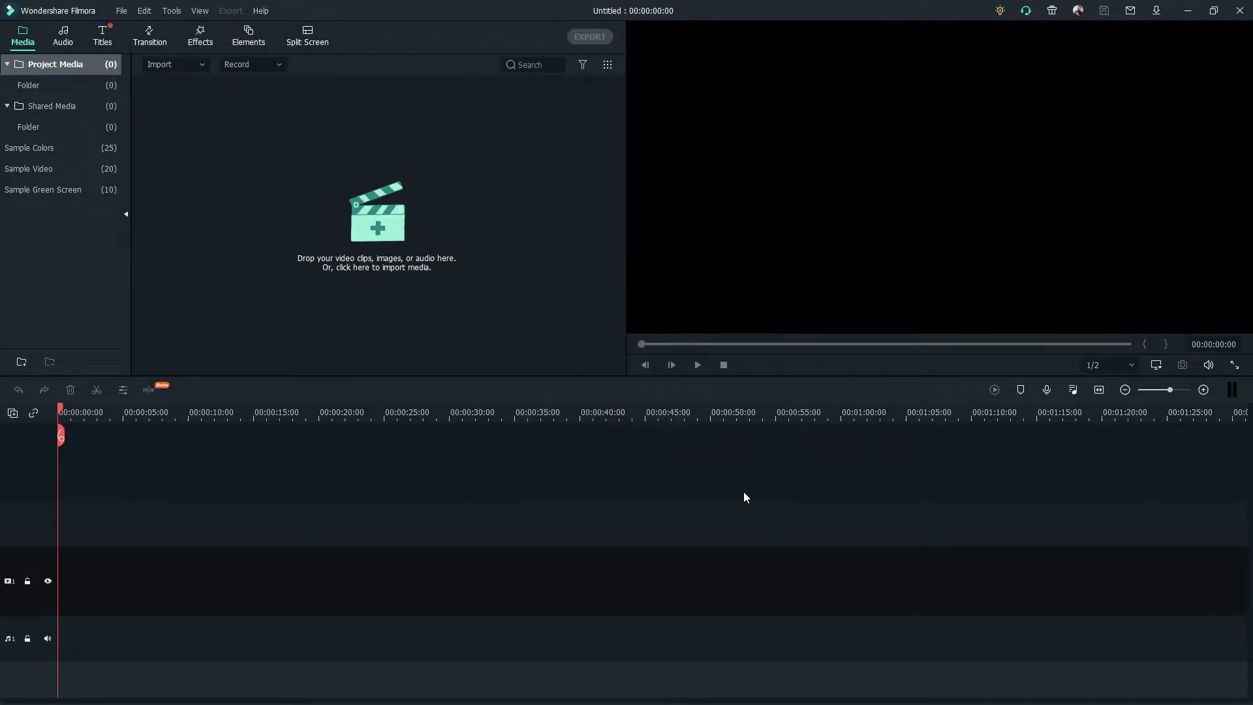
Create a new project with the 9:16 (Portrait) aspect ratio
{"action": "left_click", "coordinate": [121, 14]}
{"action": "mouse_move", "coordinate": [146, 16]}
{"action": "left_click", "coordinate": [264, 13]}
{"action": "mouse_move", "coordinate": [130, 13]}
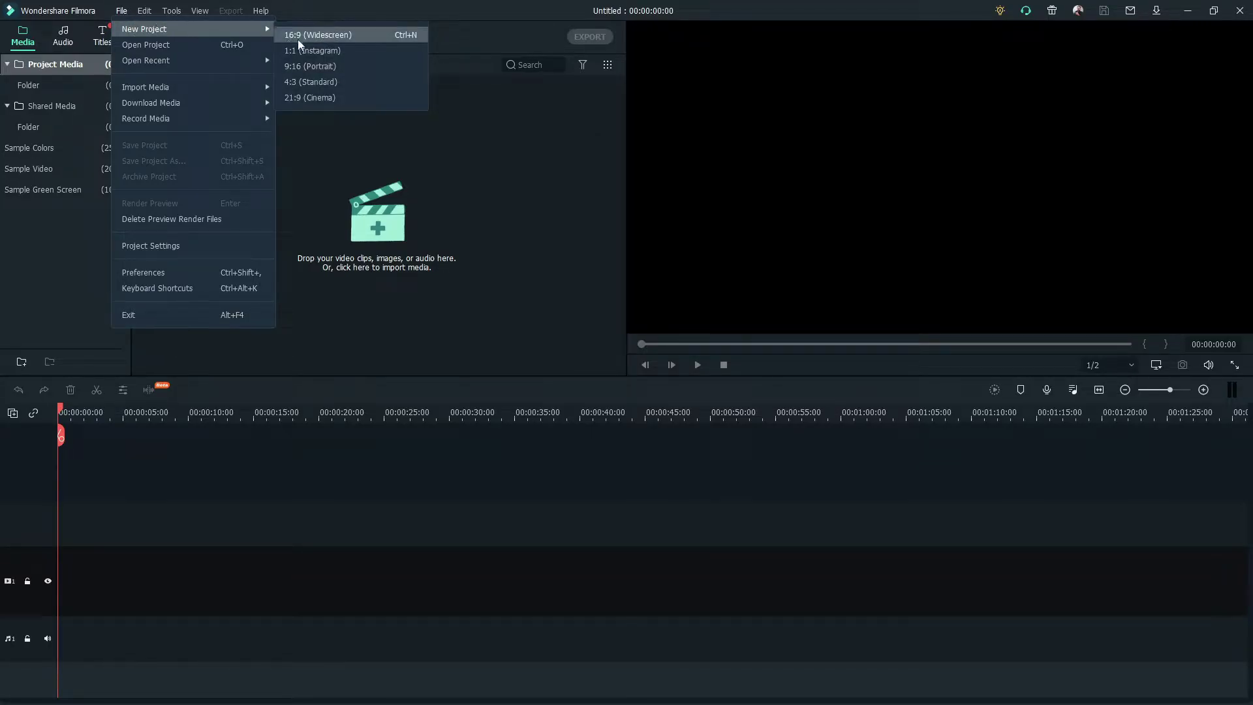
{"action": "mouse_move", "coordinate": [259, 31]}
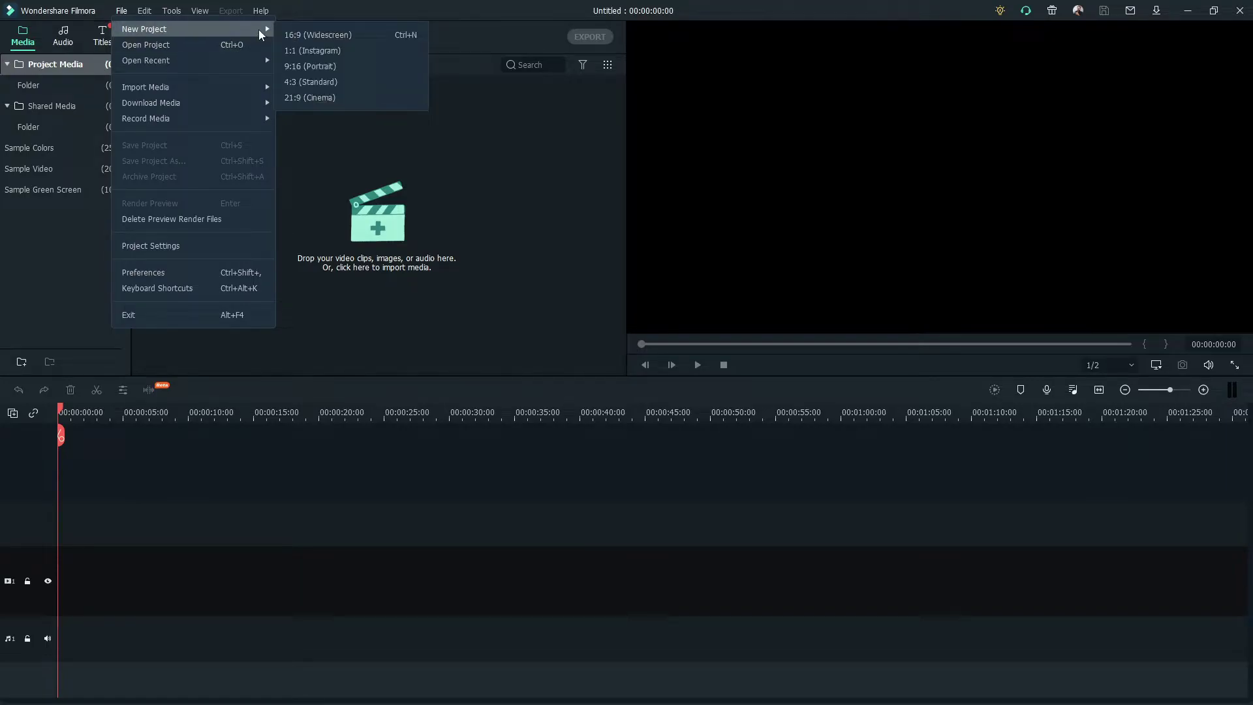
{"action": "left_click", "coordinate": [330, 72]}
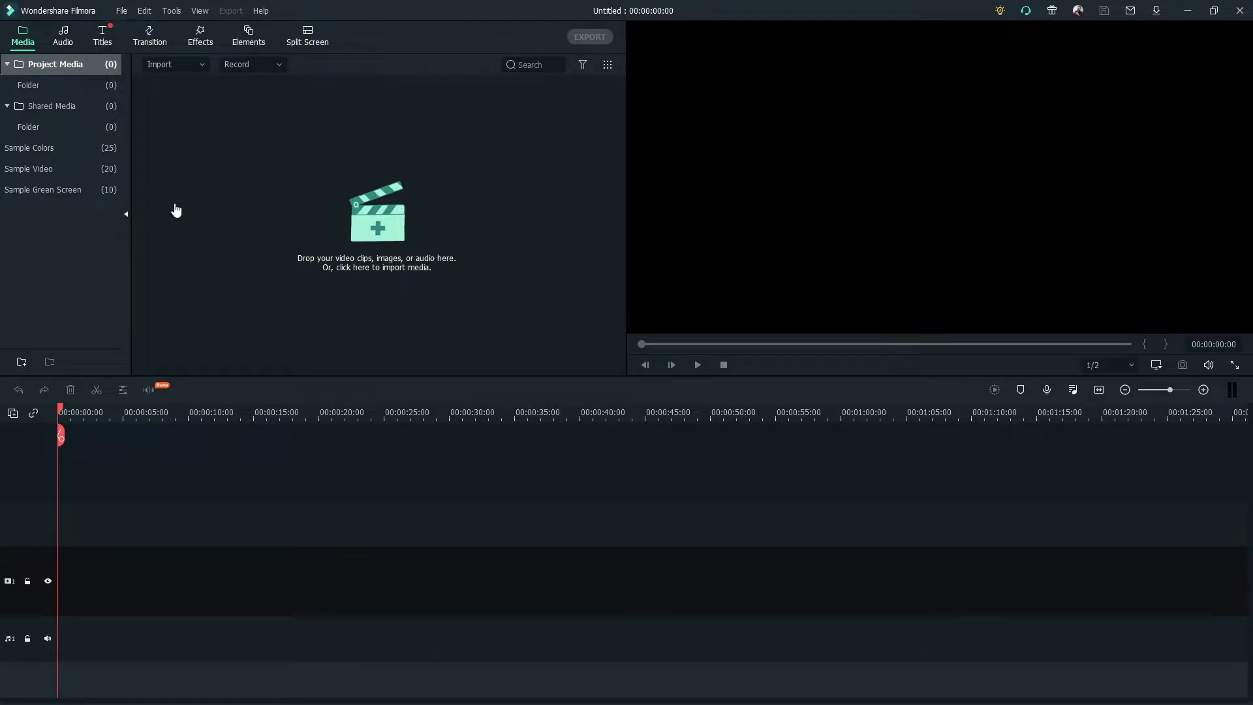
Start another new project using the 16:9 (Widescreen) aspect ratio
{"action": "left_click", "coordinate": [124, 11]}
{"action": "mouse_move", "coordinate": [214, 27]}
{"action": "left_click", "coordinate": [366, 40]}
{"action": "left_click", "coordinate": [122, 10]}
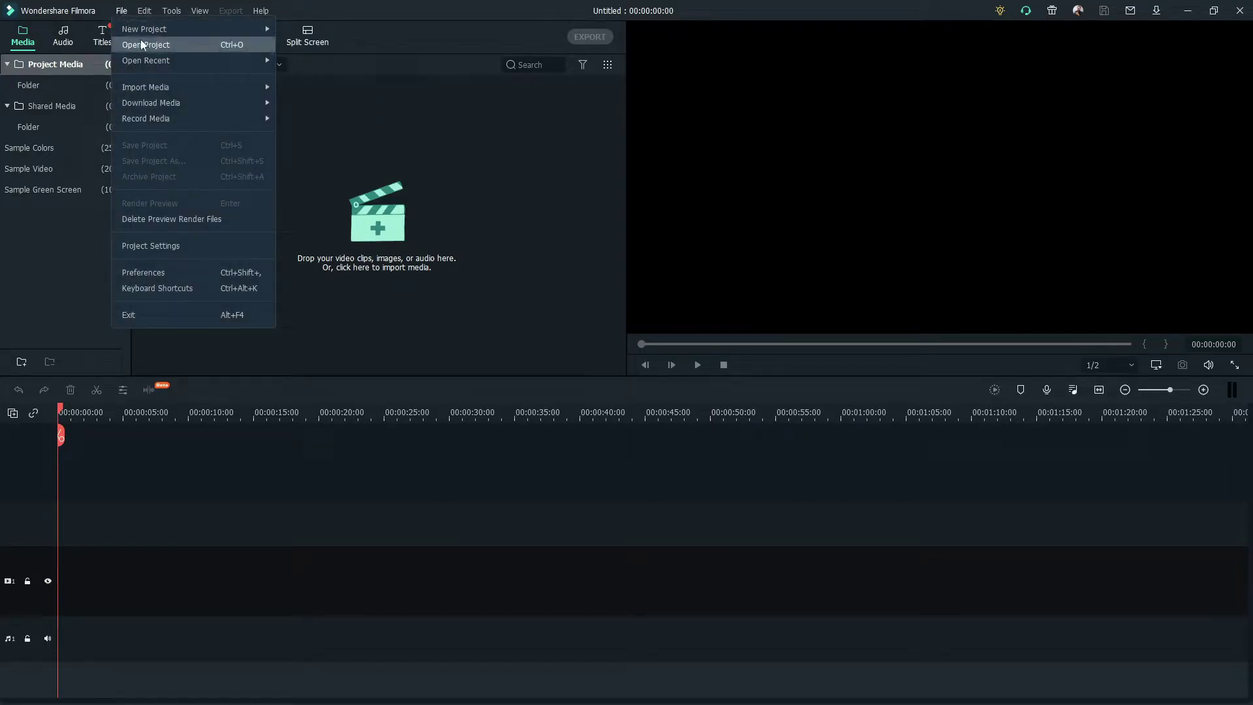
{"action": "left_click", "coordinate": [197, 46]}
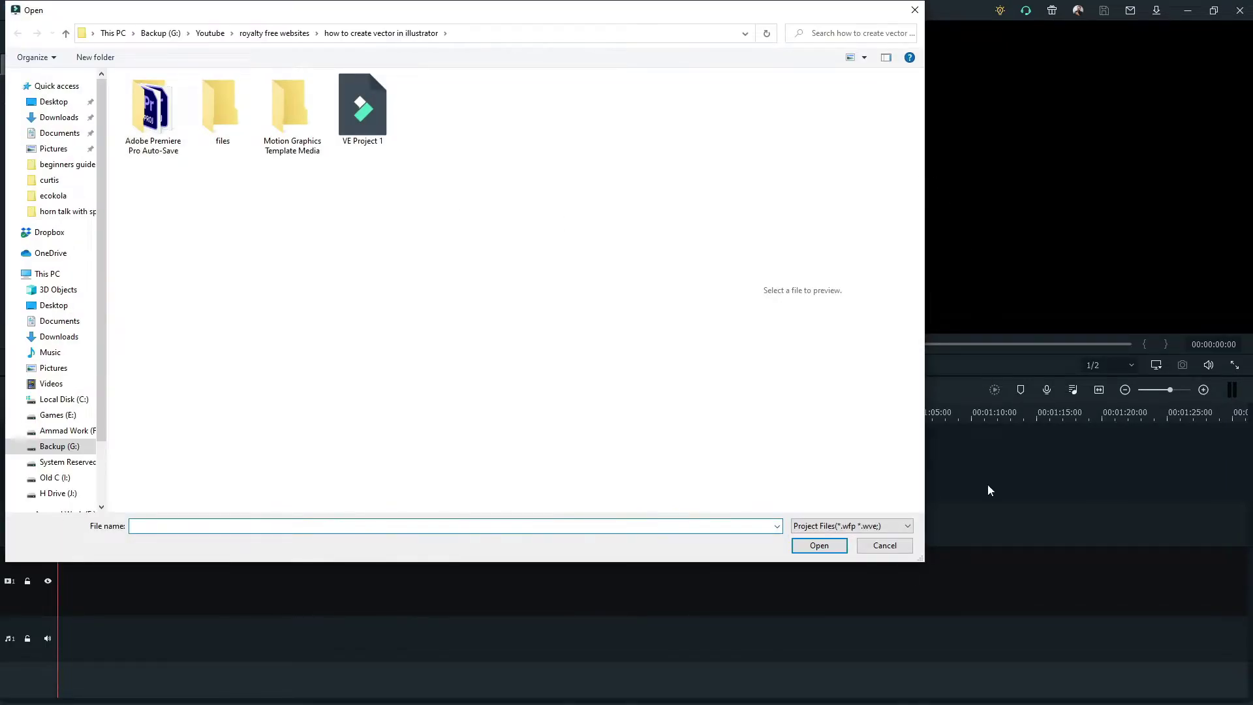
{"action": "left_click", "coordinate": [885, 545]}
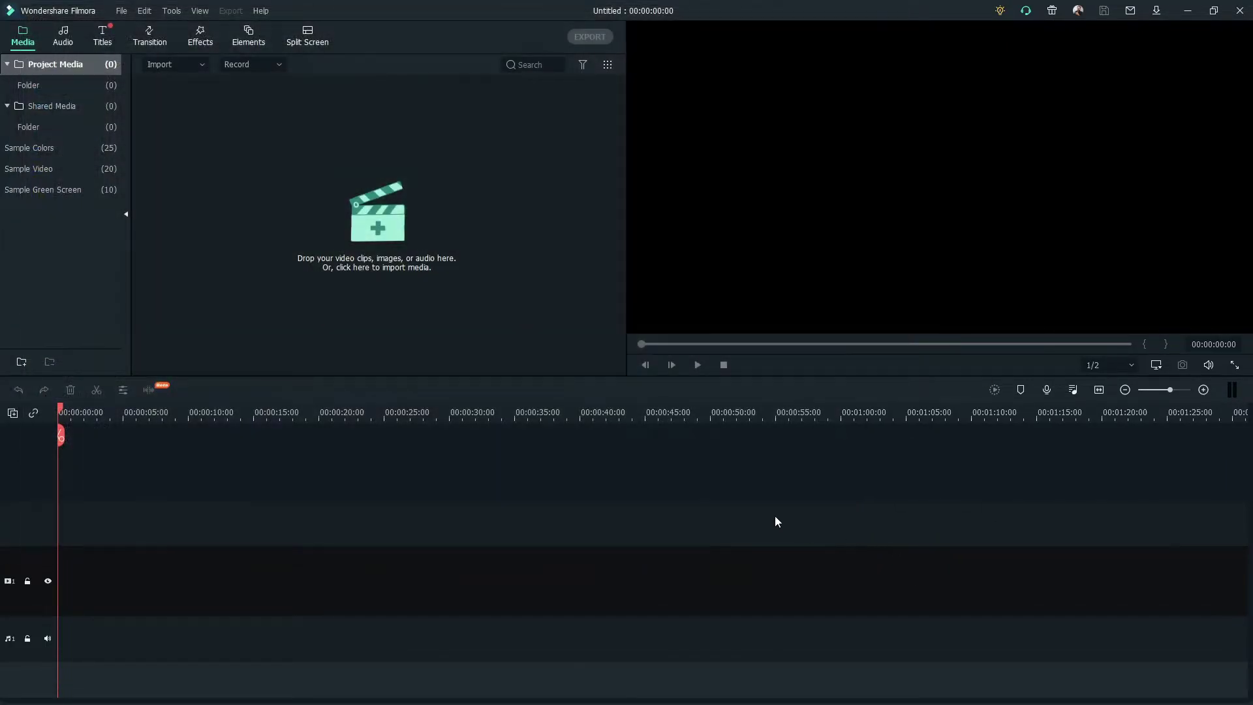
{"action": "left_click", "coordinate": [124, 15]}
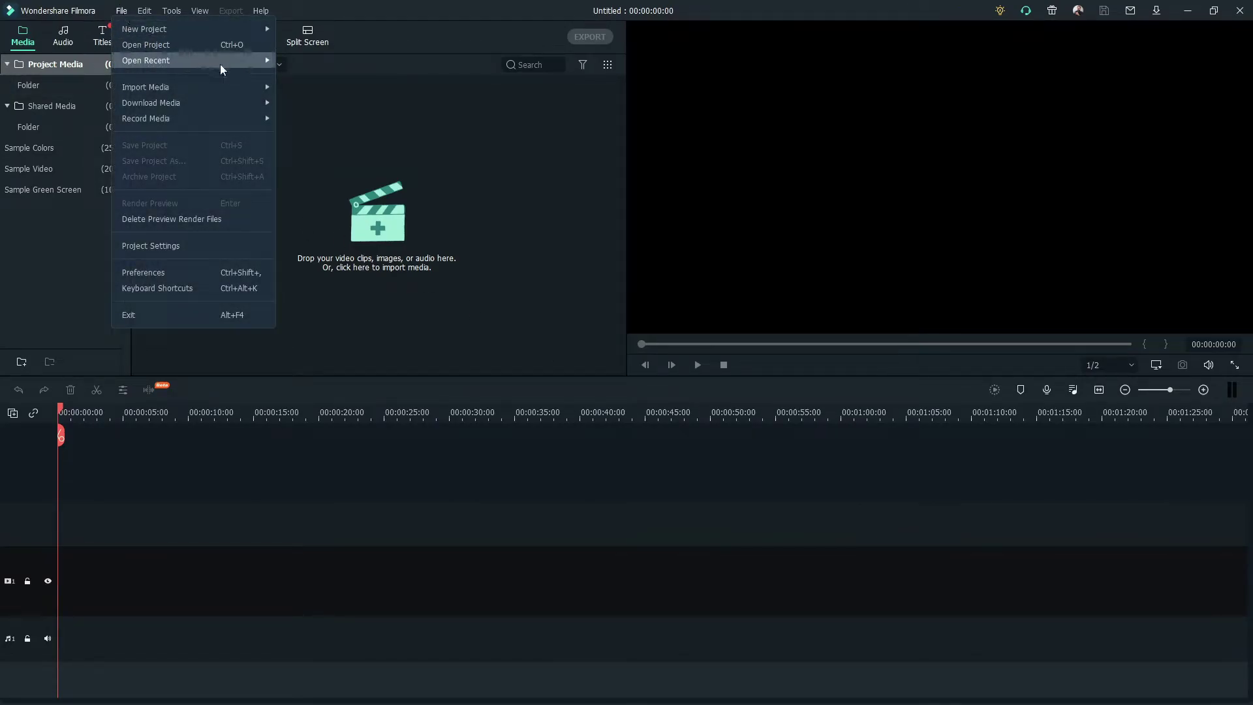
{"action": "mouse_move", "coordinate": [221, 64]}
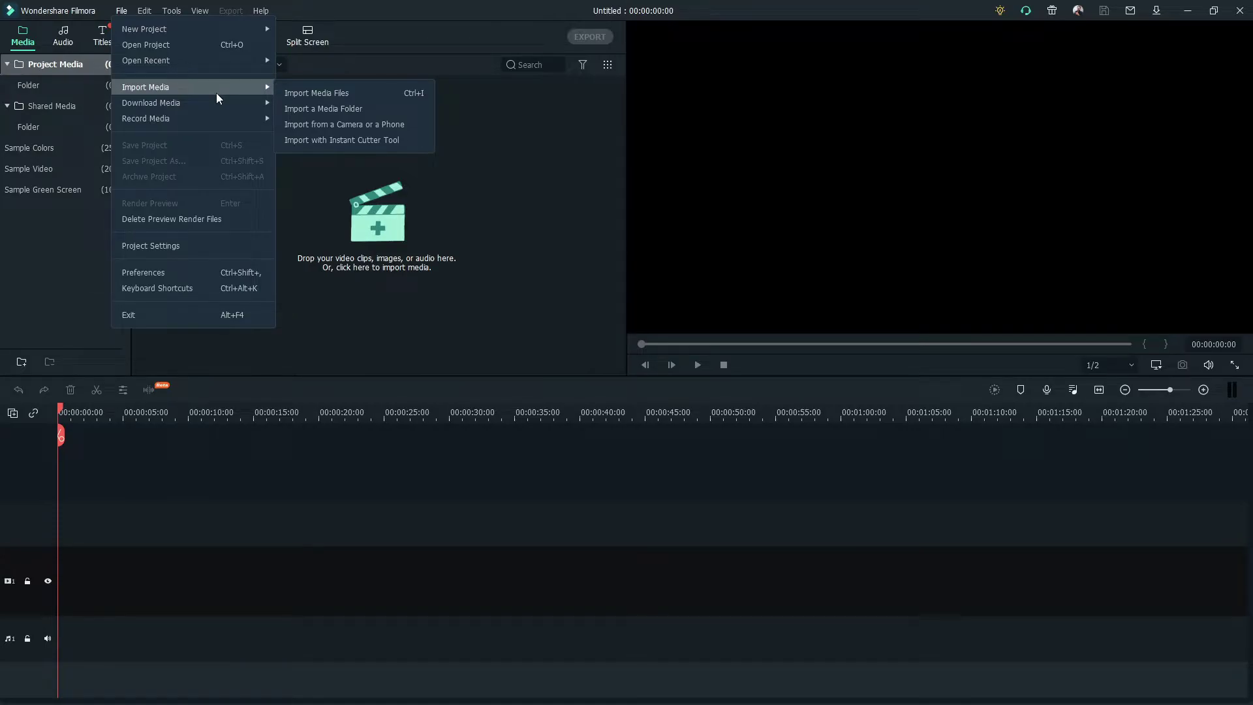
{"action": "left_click", "coordinate": [316, 92]}
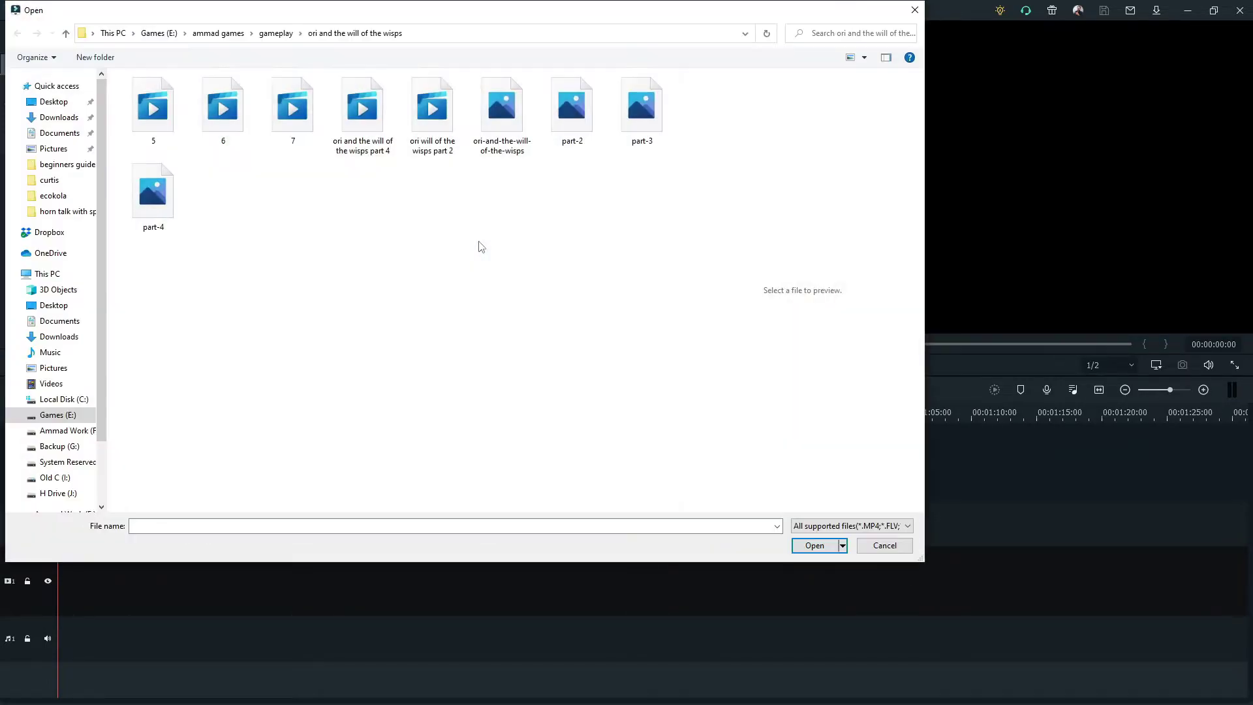
{"action": "left_click", "coordinate": [873, 547]}
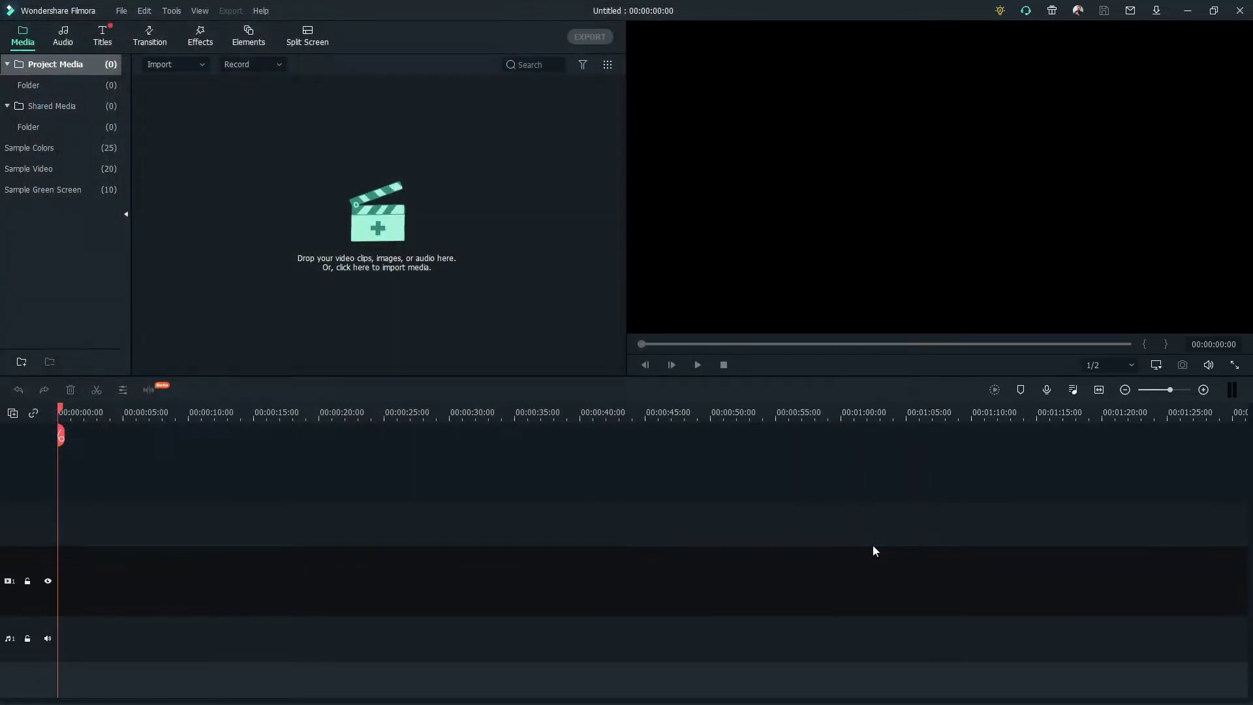
Open the project settings and choose the 1920 x 1080 (Full HD) resolution
{"action": "left_click", "coordinate": [121, 12]}
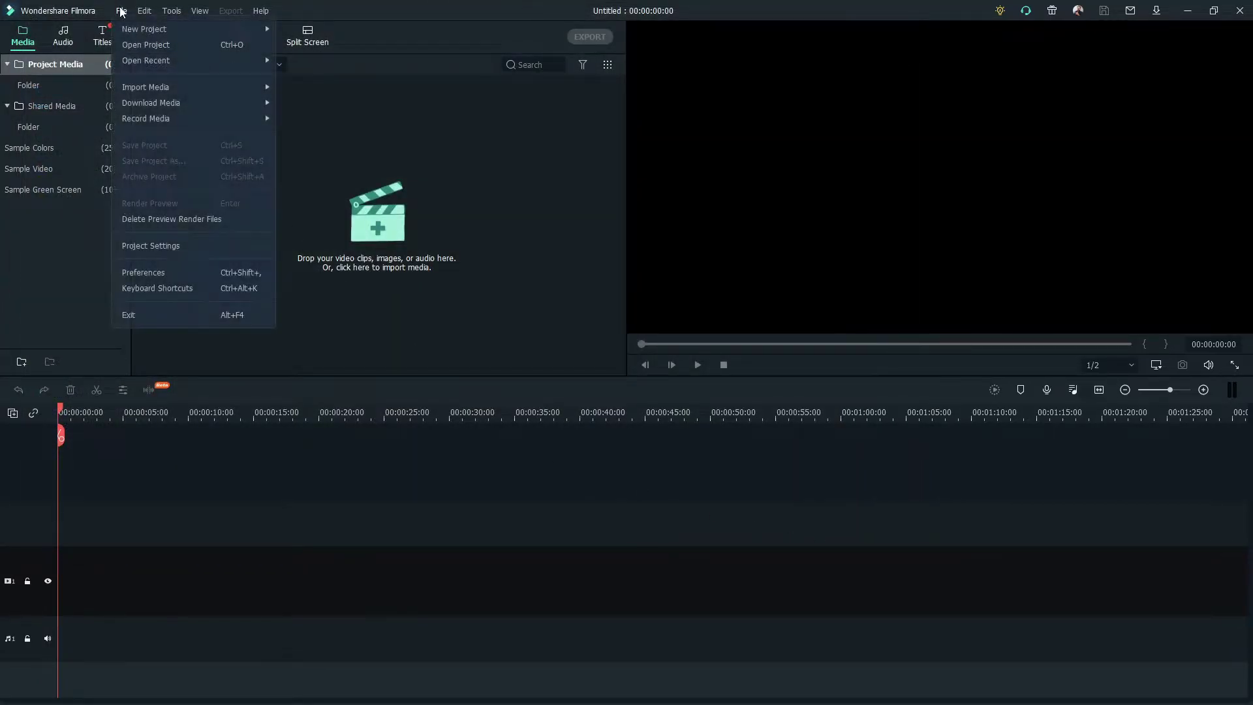
{"action": "left_click", "coordinate": [232, 254]}
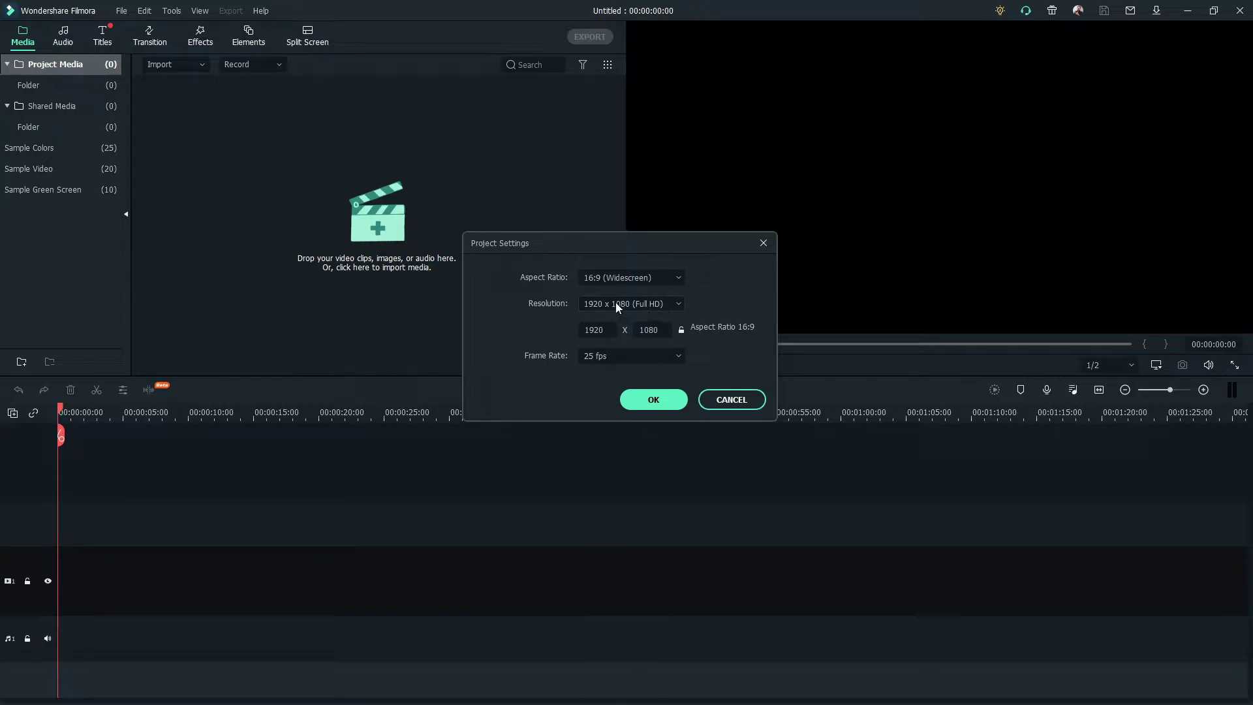
{"action": "left_click", "coordinate": [671, 308]}
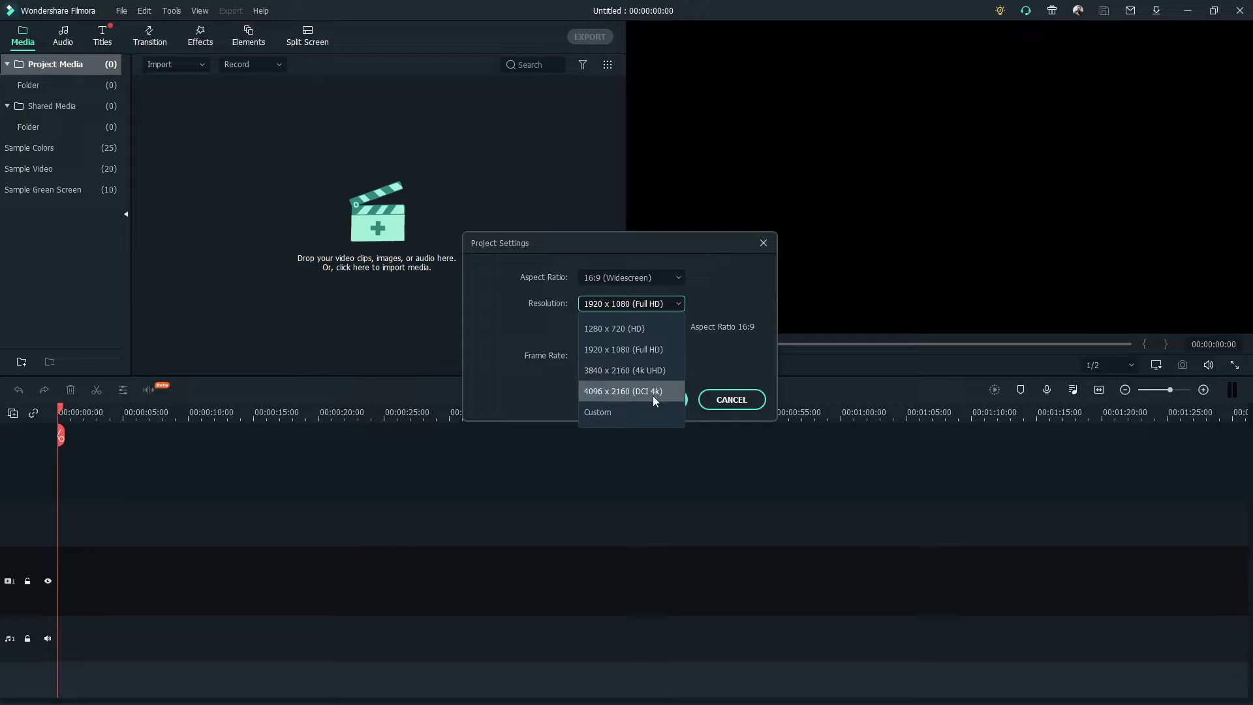
{"action": "left_click", "coordinate": [625, 349]}
{"action": "left_click", "coordinate": [672, 302]}
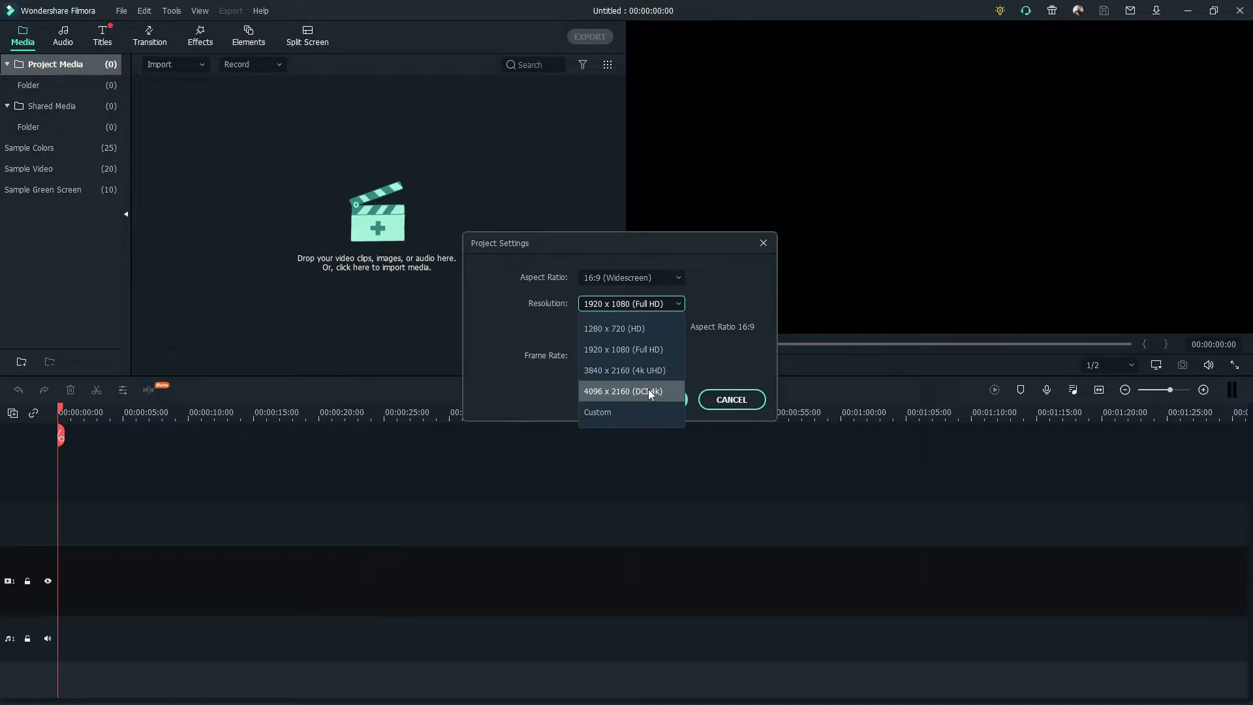
{"action": "left_click", "coordinate": [661, 351]}
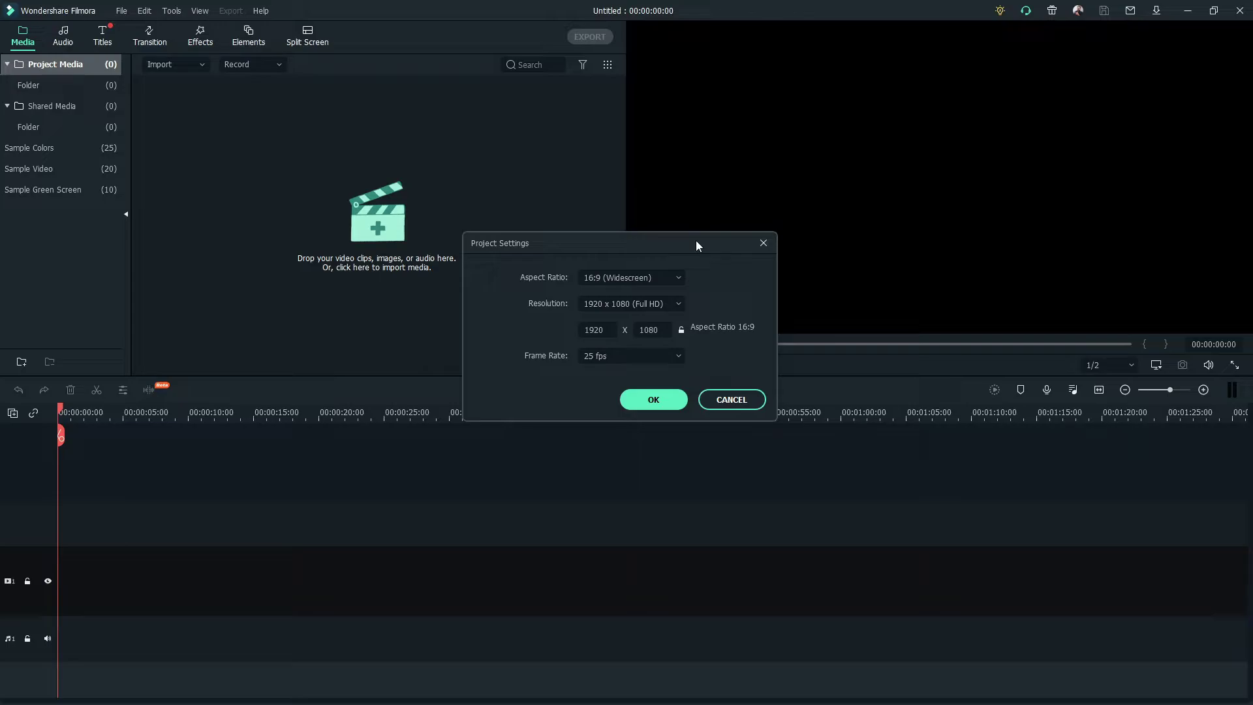
Set the project's frame rate to 30 fps and apply the project settings
{"action": "left_click", "coordinate": [679, 359]}
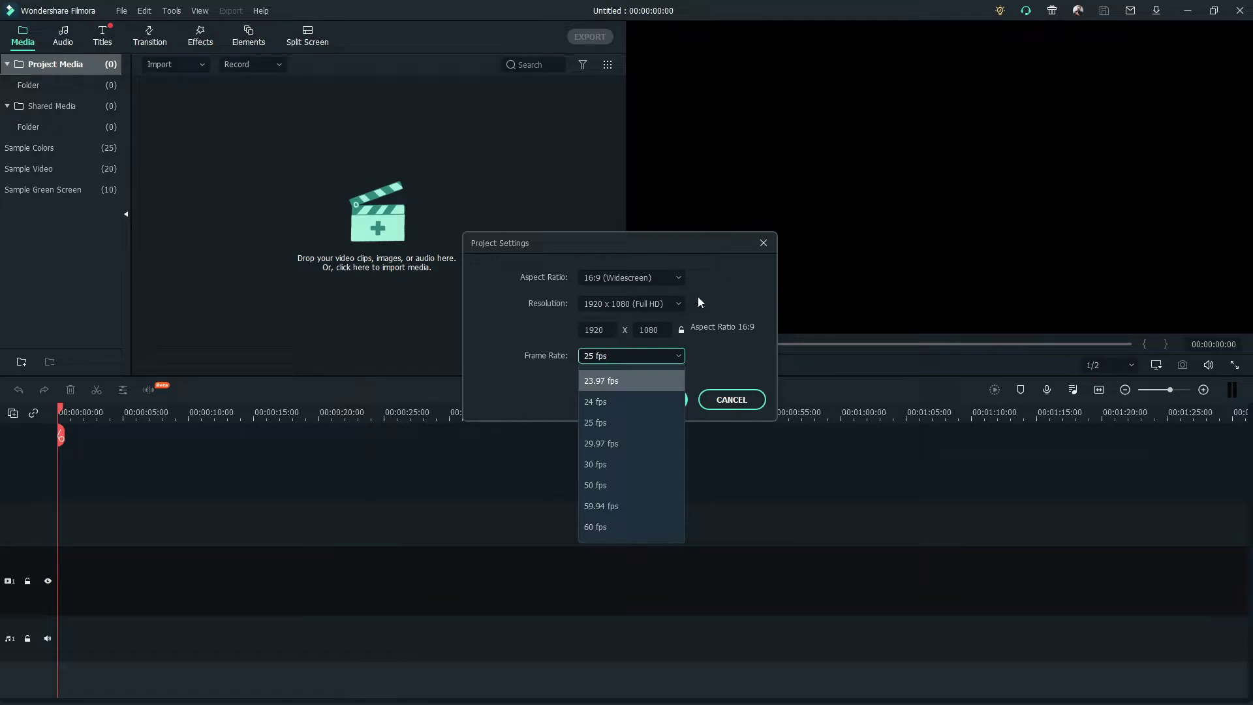
{"action": "left_click", "coordinate": [707, 249]}
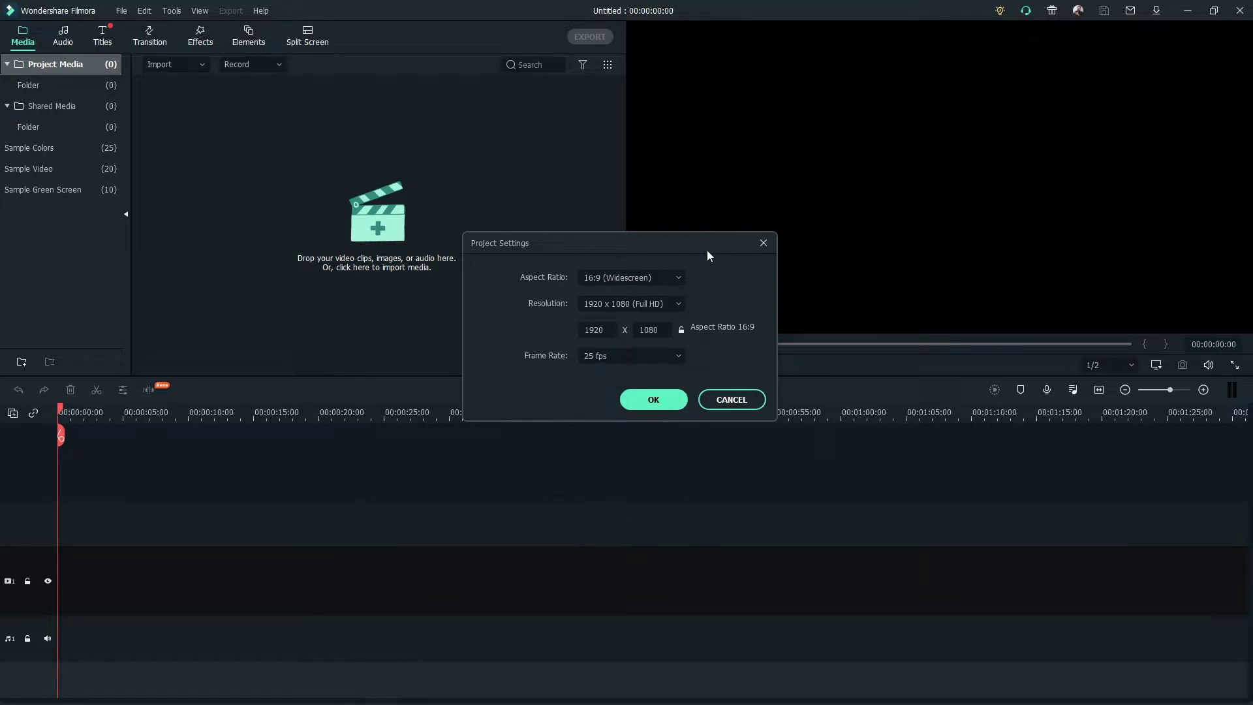
{"action": "left_click", "coordinate": [680, 352]}
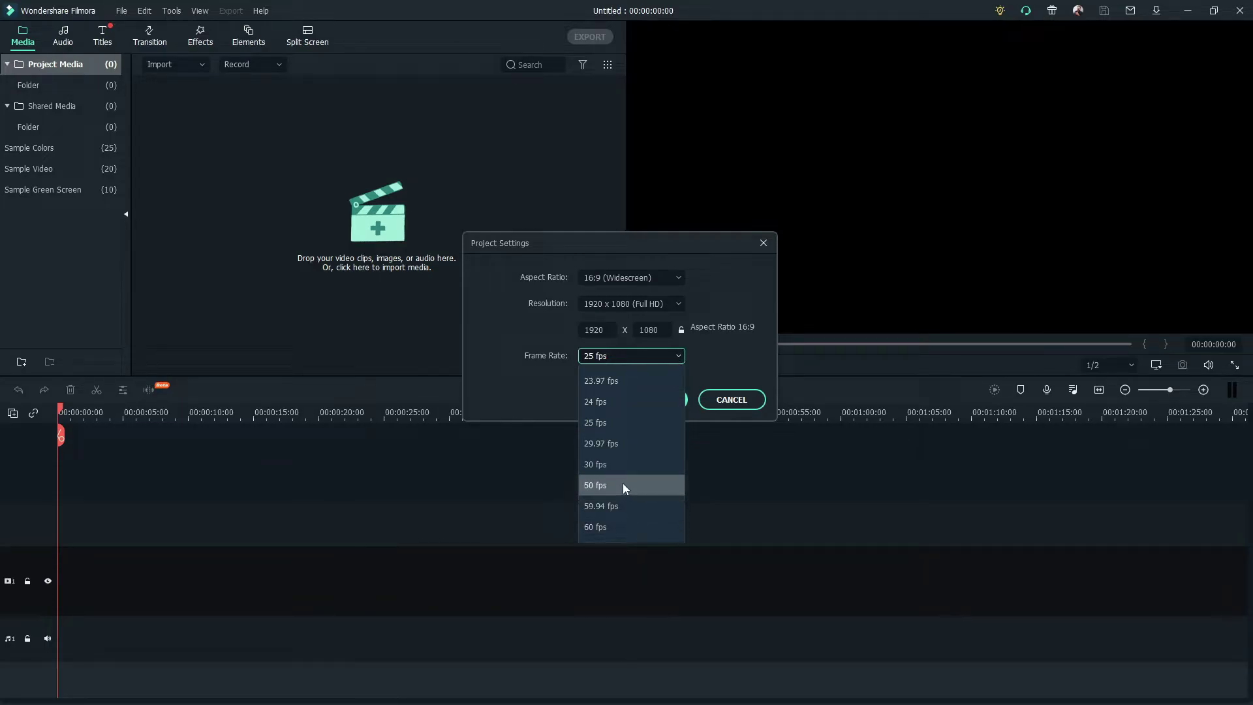
{"action": "left_click", "coordinate": [665, 246]}
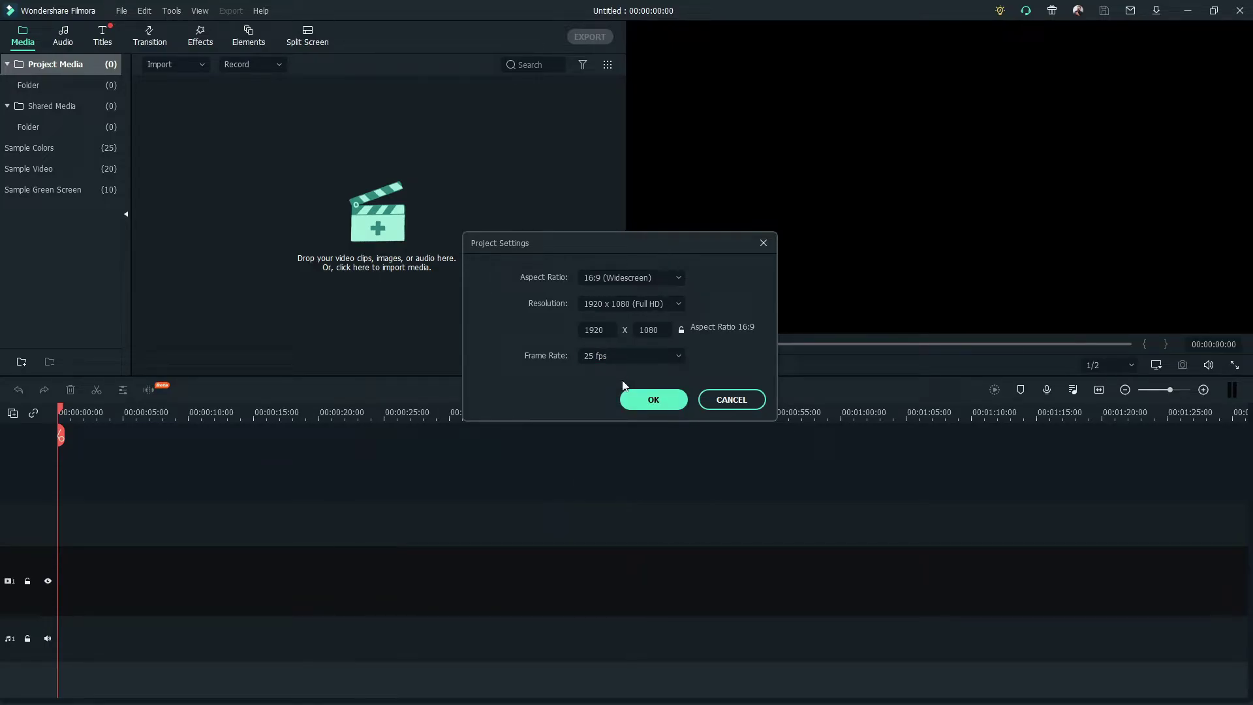
{"action": "left_click", "coordinate": [675, 357]}
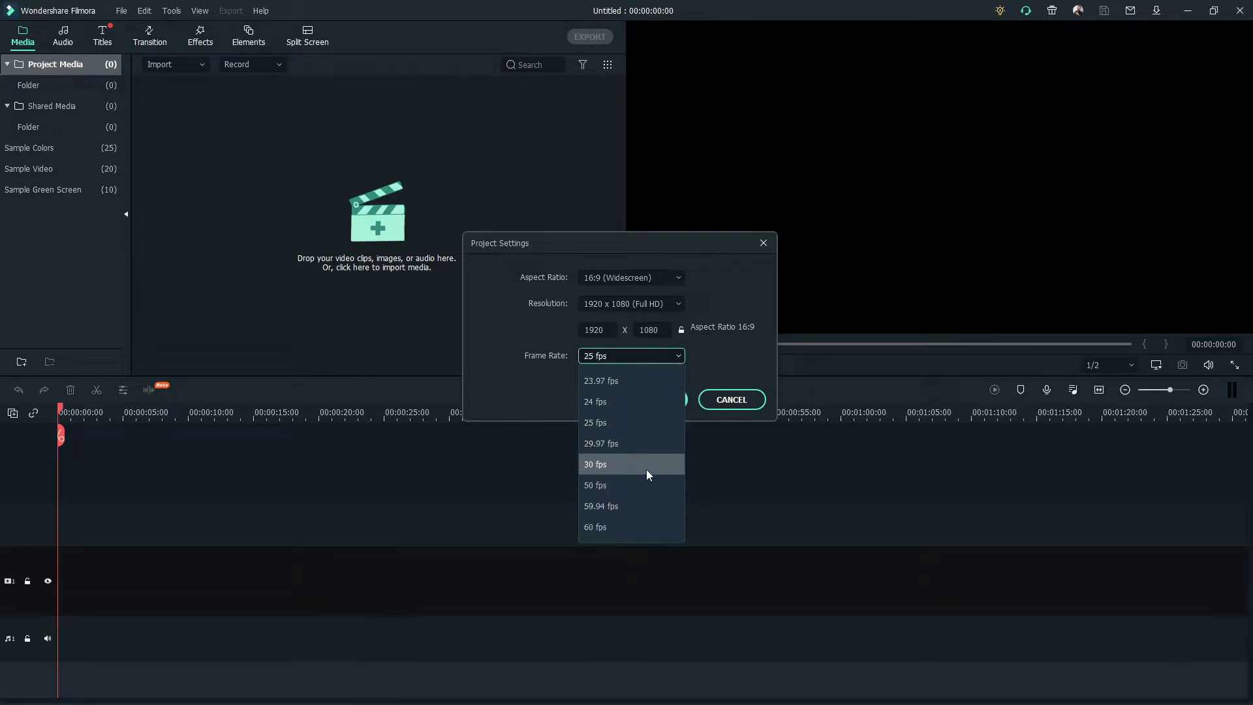
{"action": "left_click", "coordinate": [646, 468]}
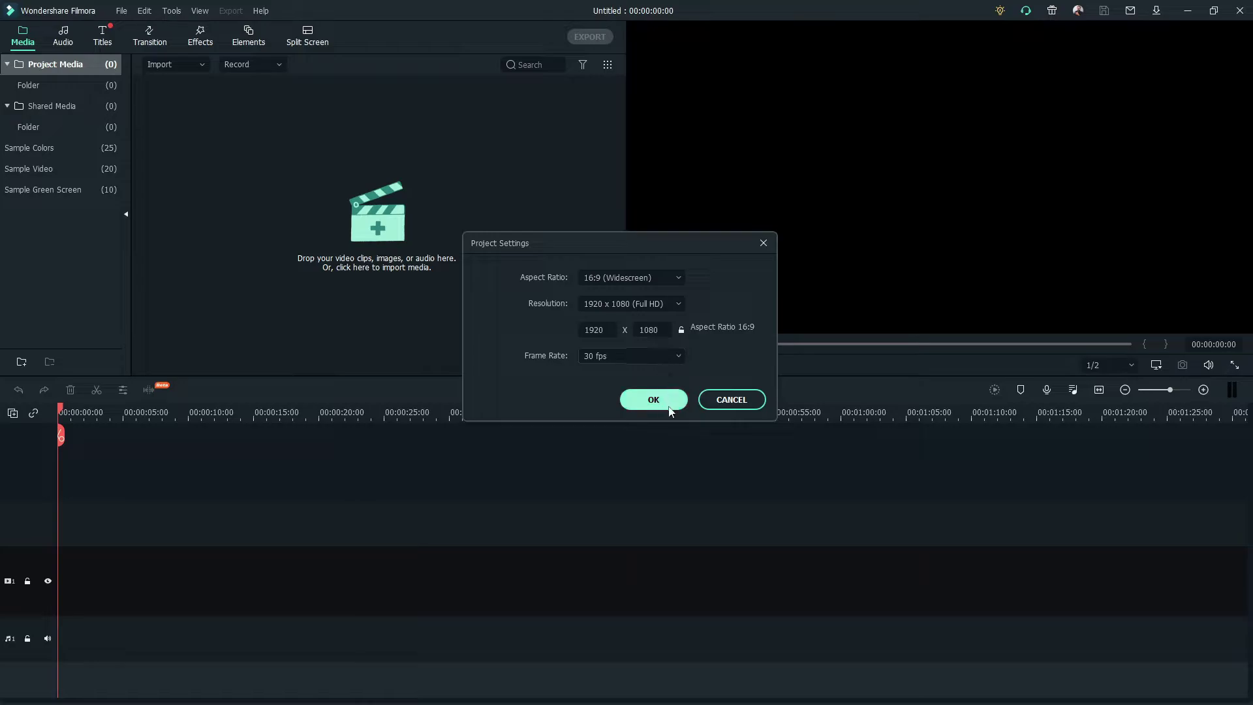
{"action": "left_click", "coordinate": [668, 406]}
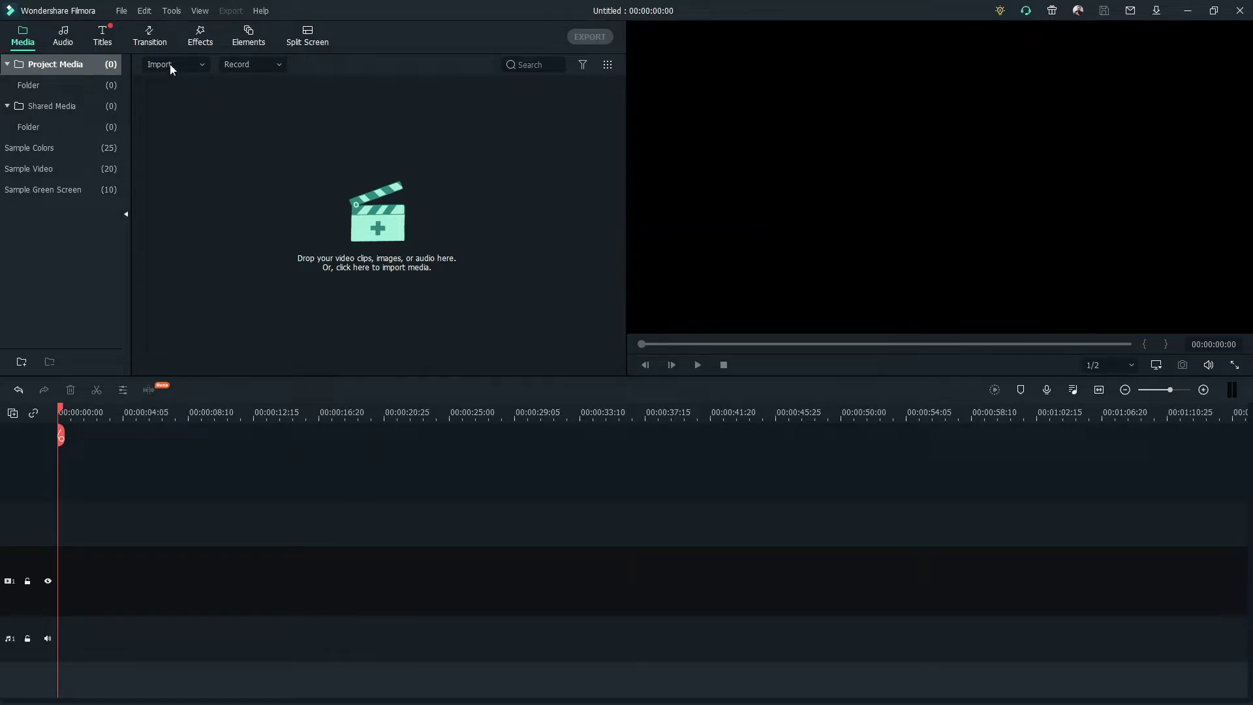
Open the General preferences and examine the available interface languages
{"action": "left_click", "coordinate": [121, 12]}
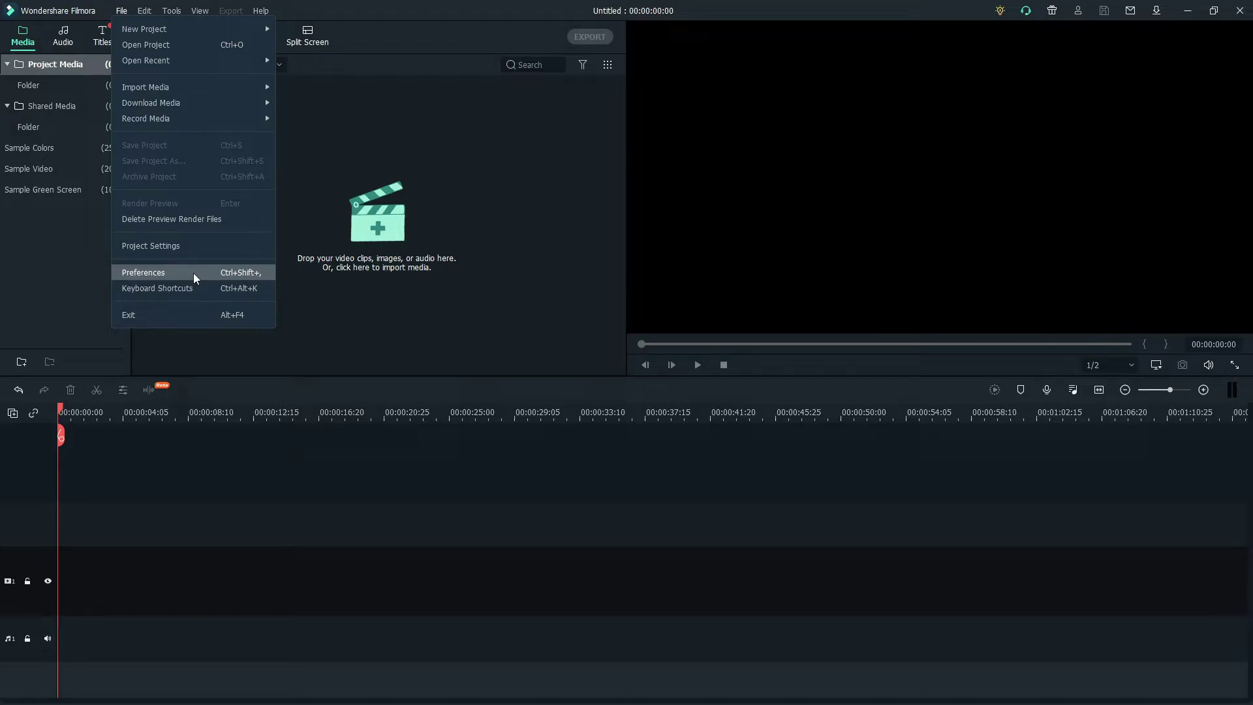
{"action": "left_click", "coordinate": [451, 6]}
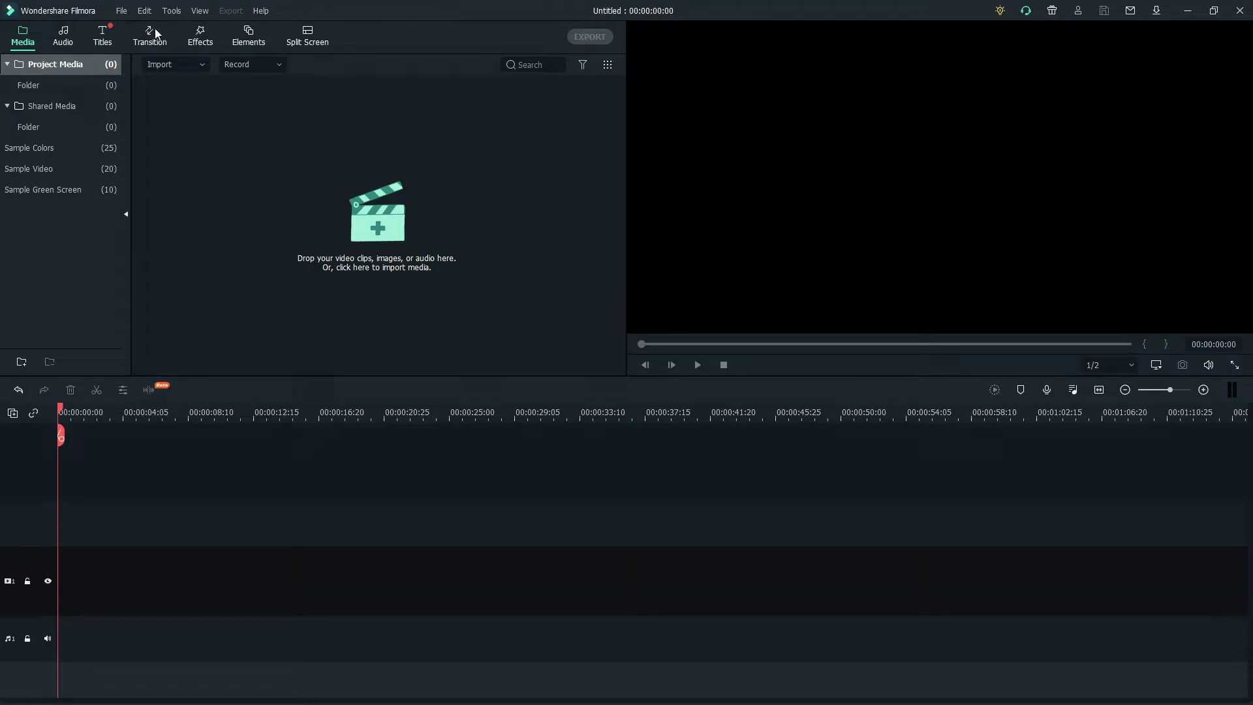
{"action": "left_click", "coordinate": [121, 10]}
{"action": "left_click", "coordinate": [175, 271]}
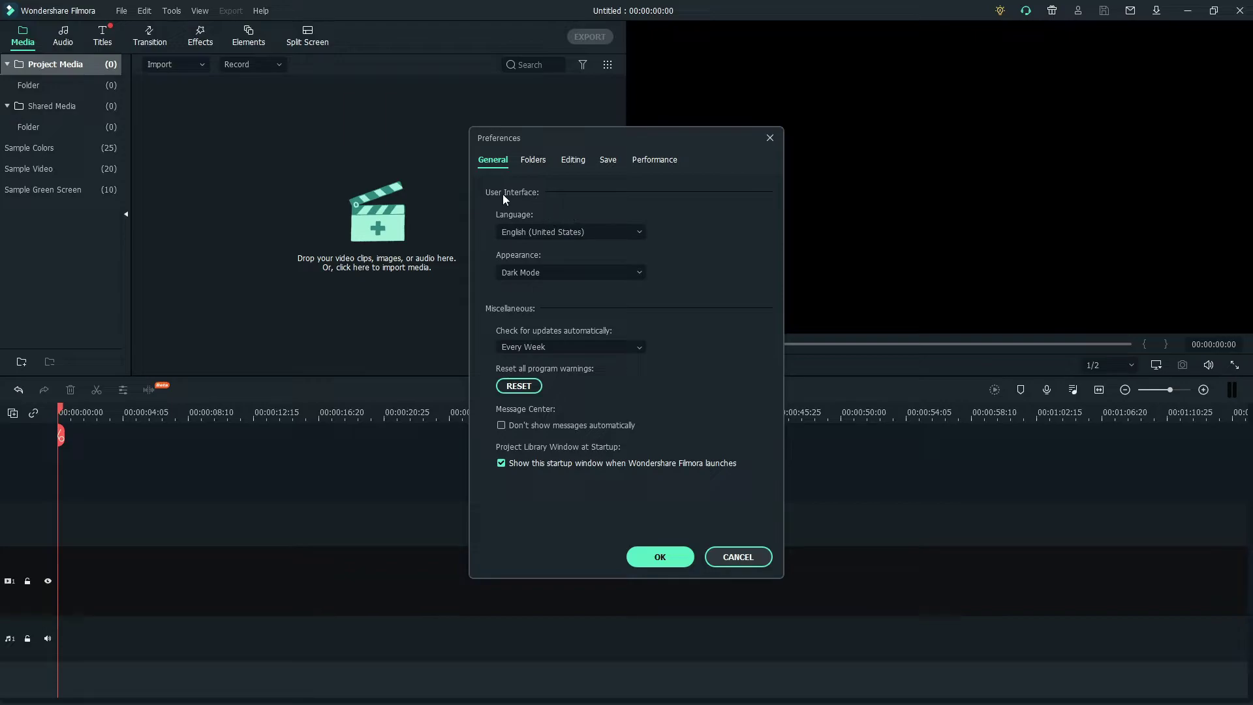
{"action": "left_click", "coordinate": [612, 236]}
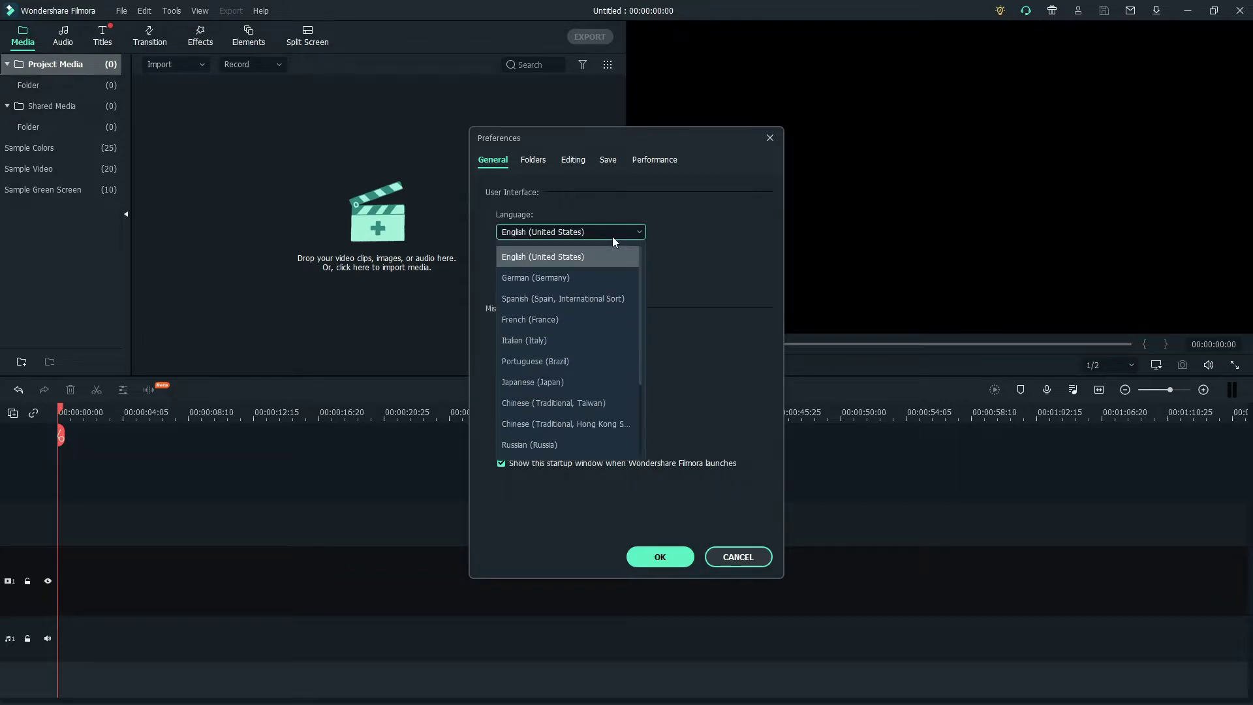
{"action": "scroll", "coordinate": [623, 364], "scroll_direction": "down", "scroll_amount": 2}
{"action": "scroll", "coordinate": [621, 366], "scroll_direction": "up", "scroll_amount": 2}
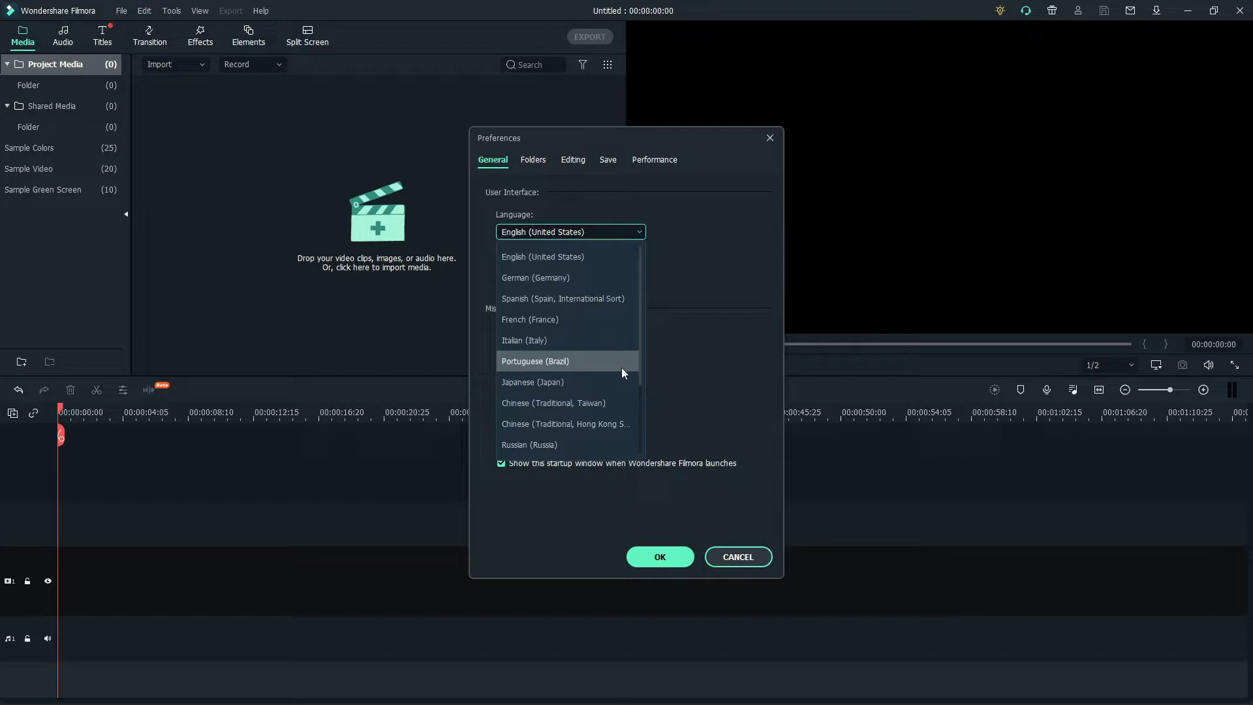
{"action": "left_click", "coordinate": [650, 194]}
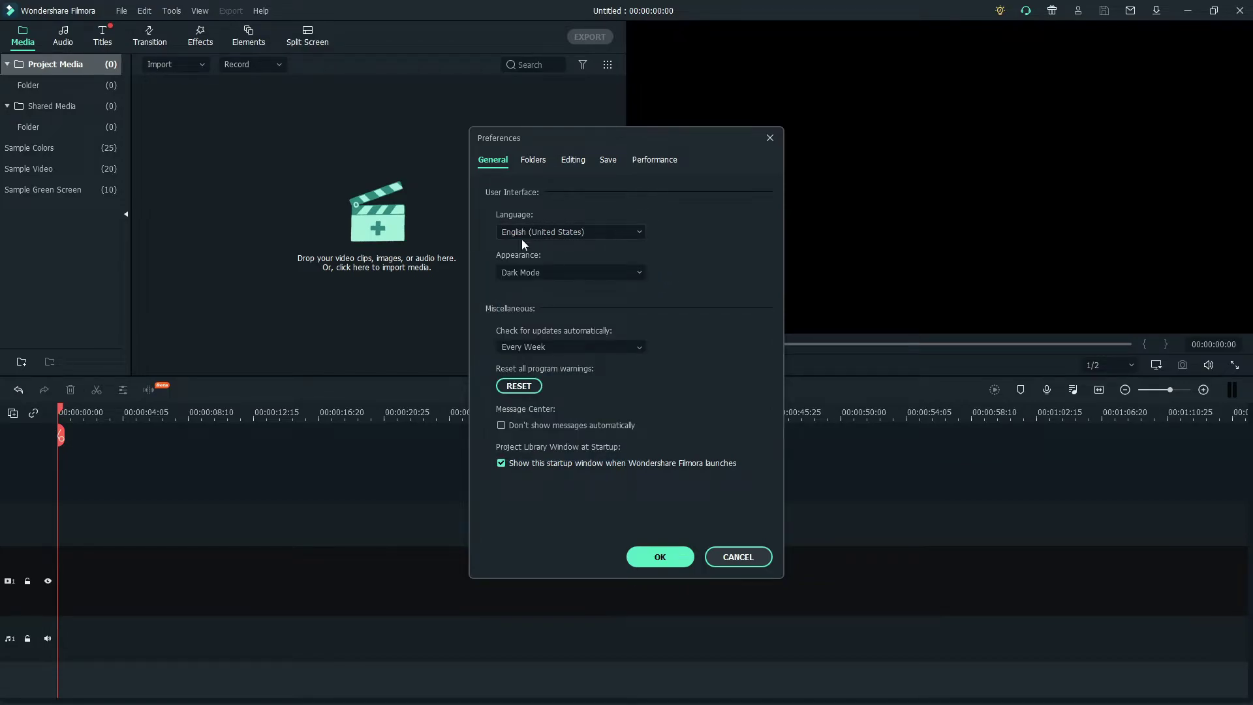
{"action": "left_click", "coordinate": [565, 234]}
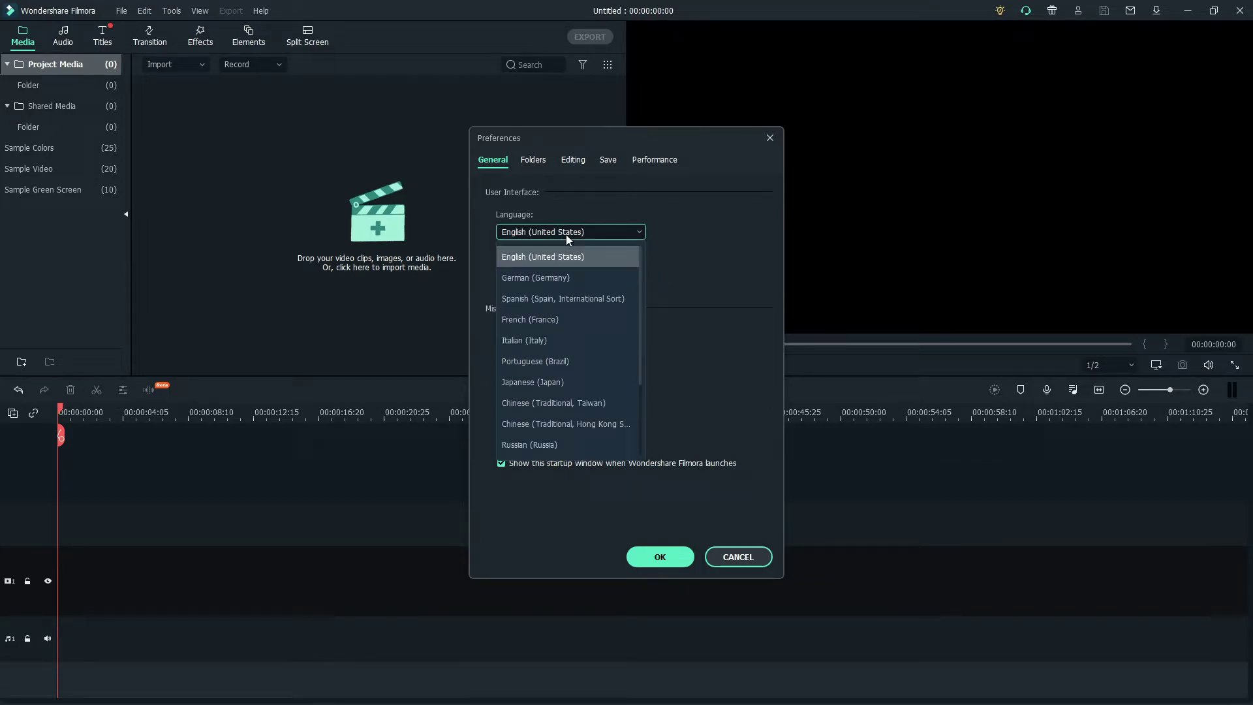
{"action": "left_click", "coordinate": [664, 217]}
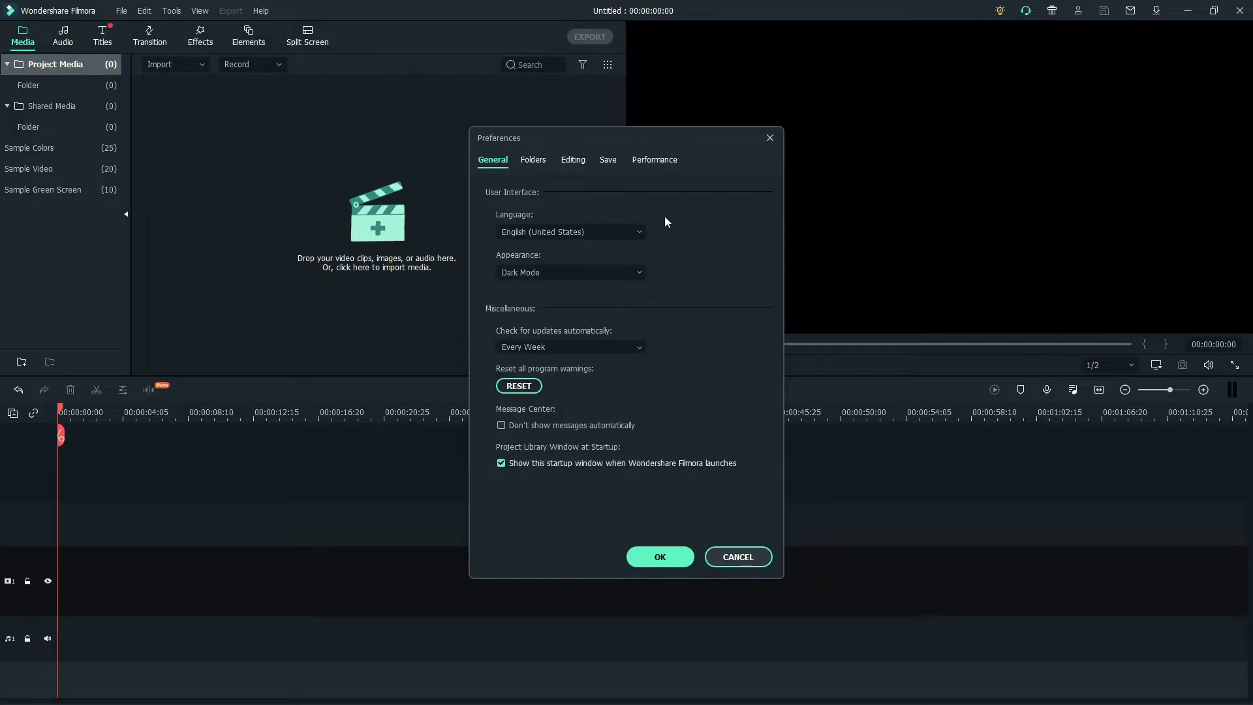
Try the Light Mode and System Default interface appearances and switch back to Dark Mode
{"action": "left_click", "coordinate": [554, 270]}
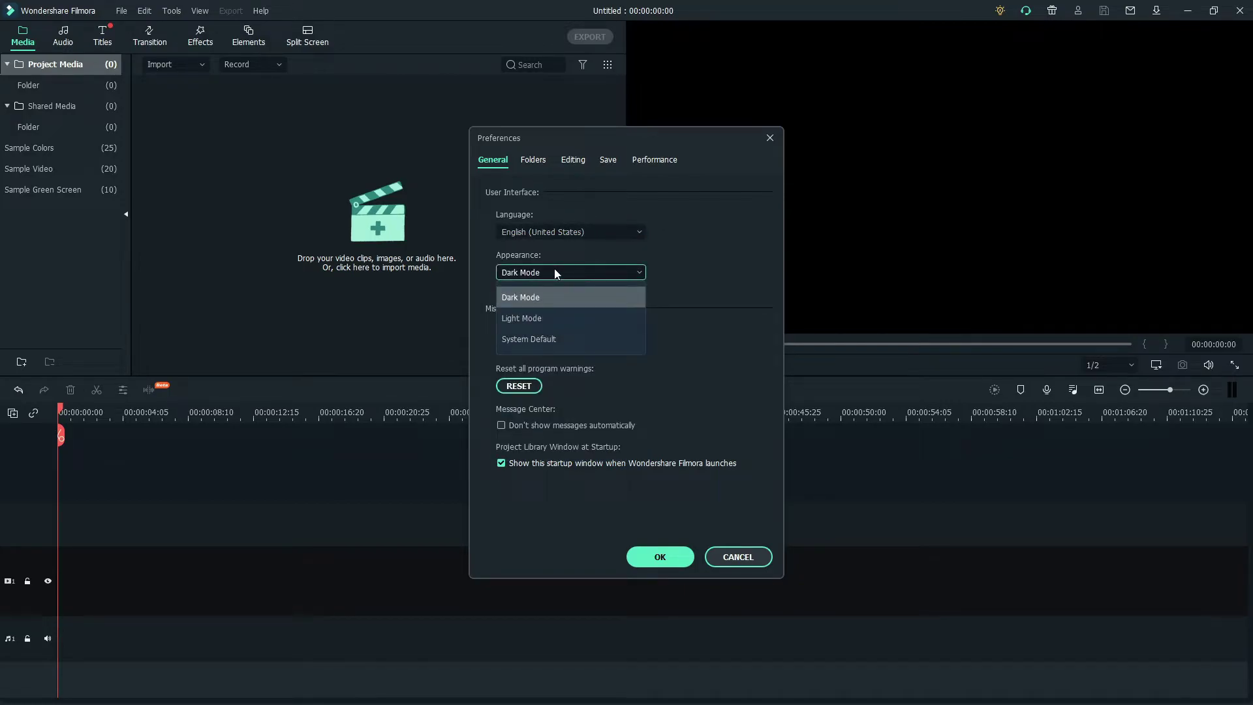
{"action": "left_click", "coordinate": [535, 318]}
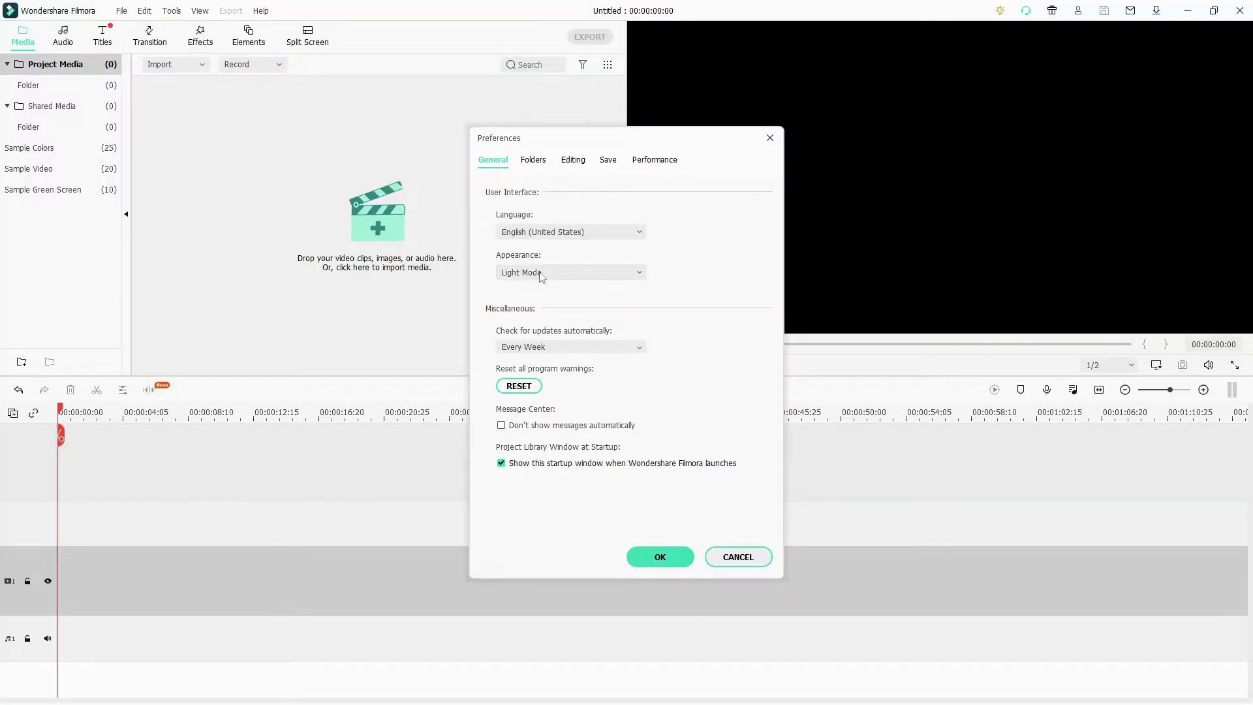
{"action": "left_click", "coordinate": [576, 279]}
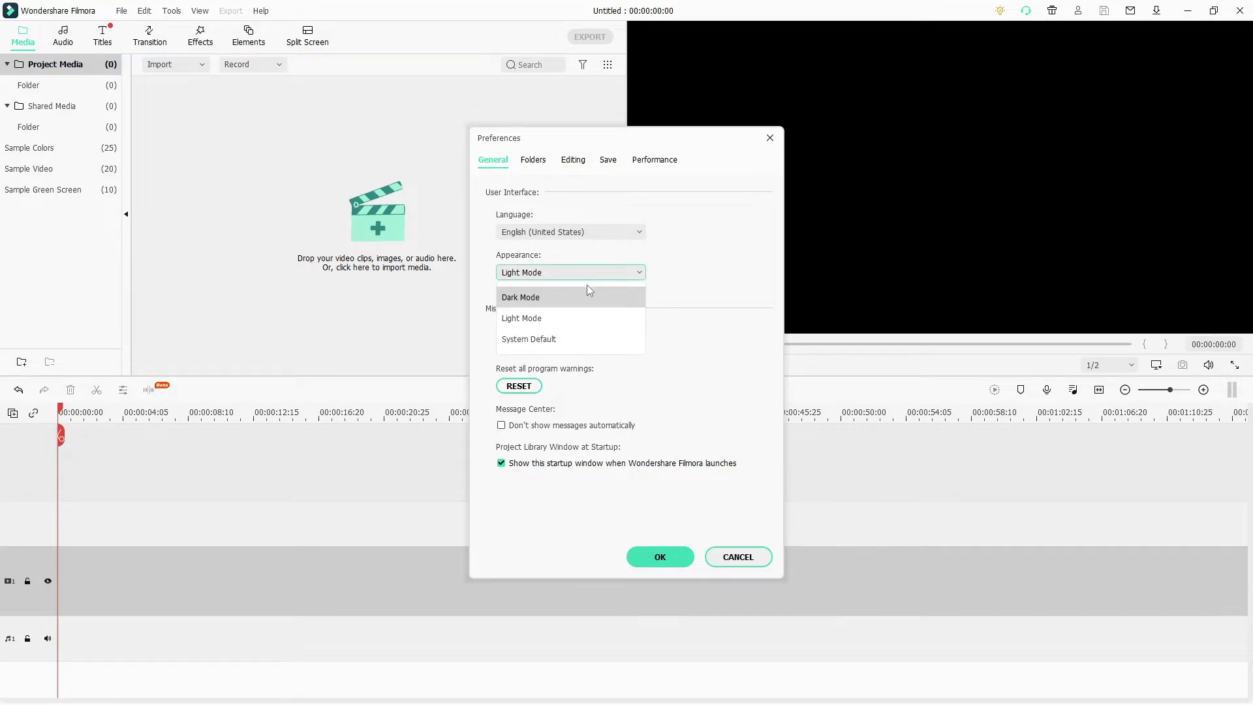
{"action": "left_click", "coordinate": [589, 339]}
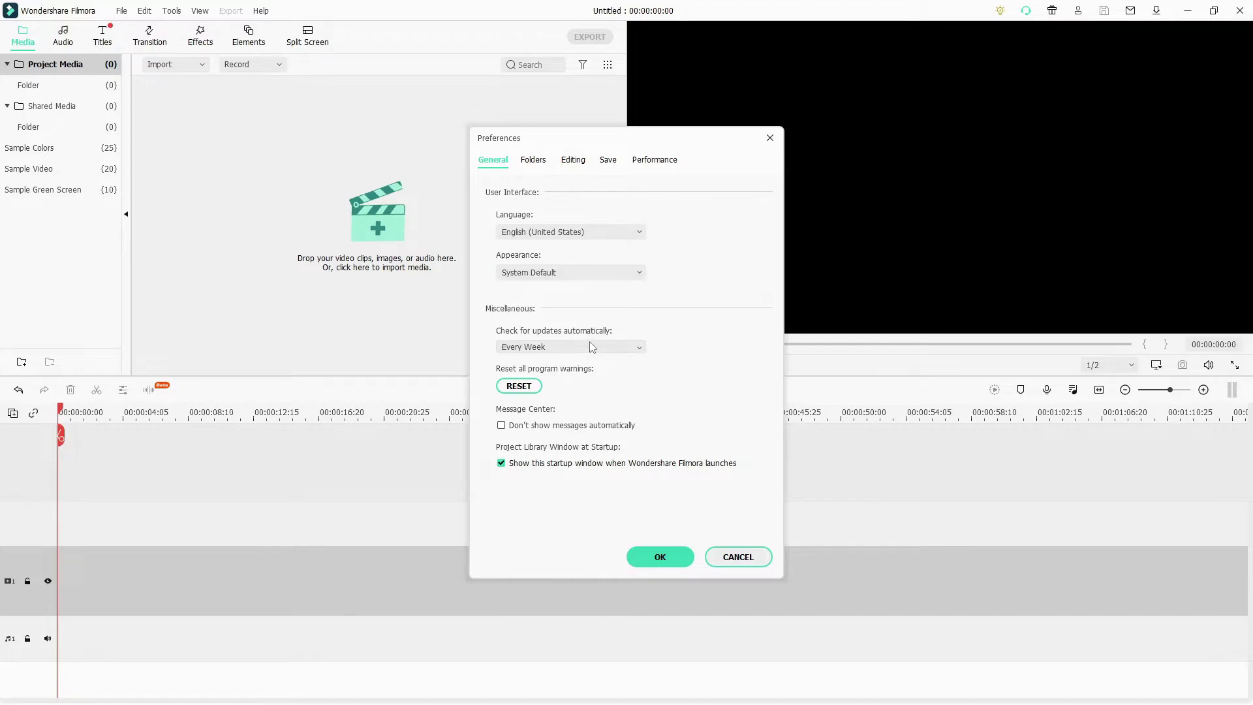
{"action": "left_click", "coordinate": [636, 274]}
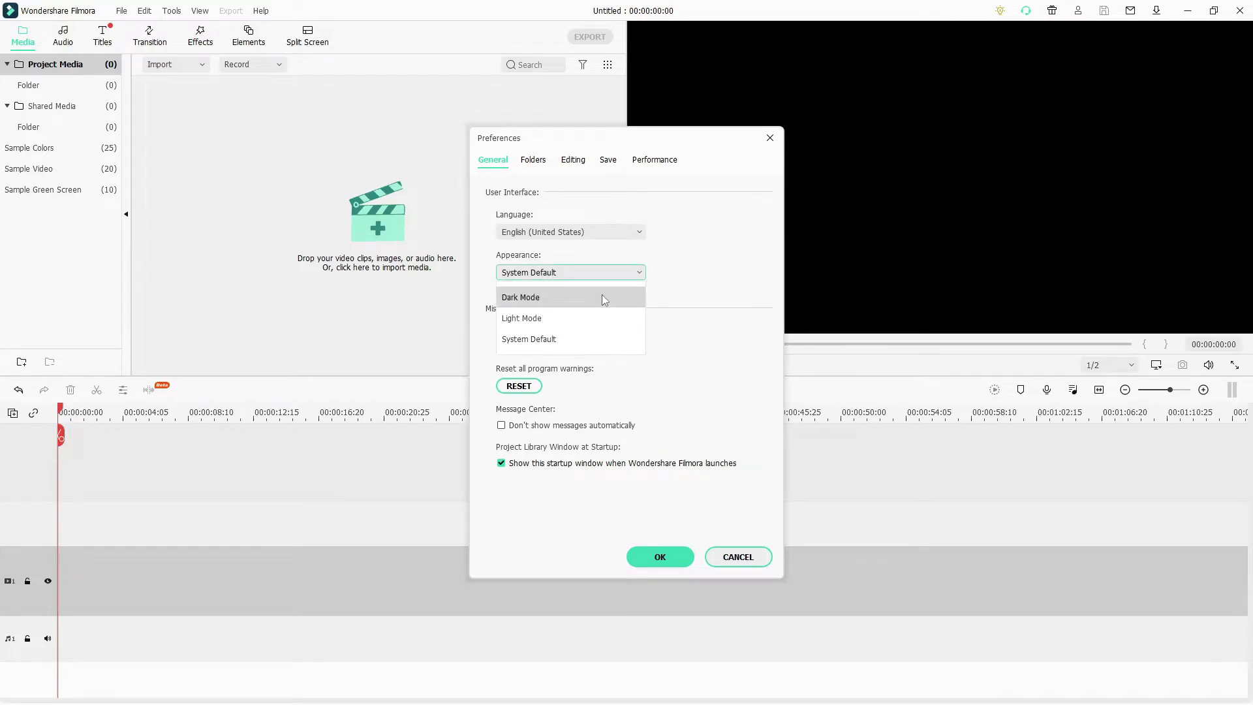
{"action": "left_click", "coordinate": [601, 296]}
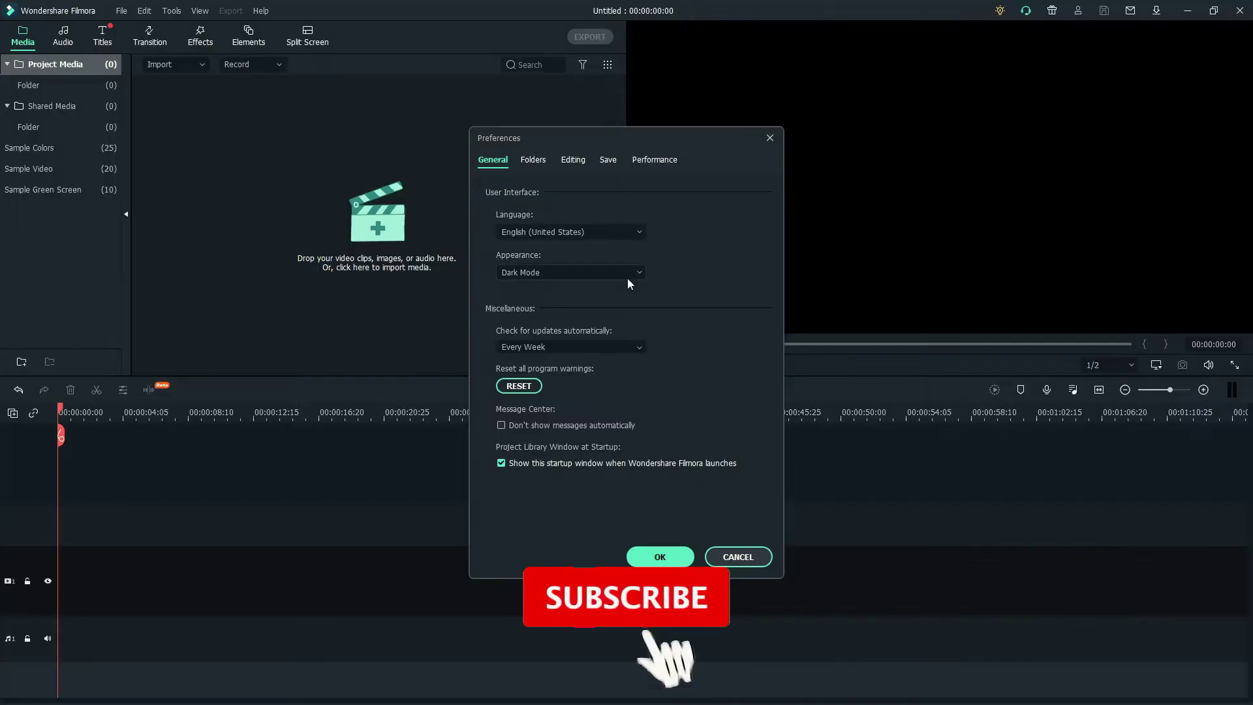
{"action": "left_click", "coordinate": [631, 273]}
{"action": "left_click", "coordinate": [637, 273]}
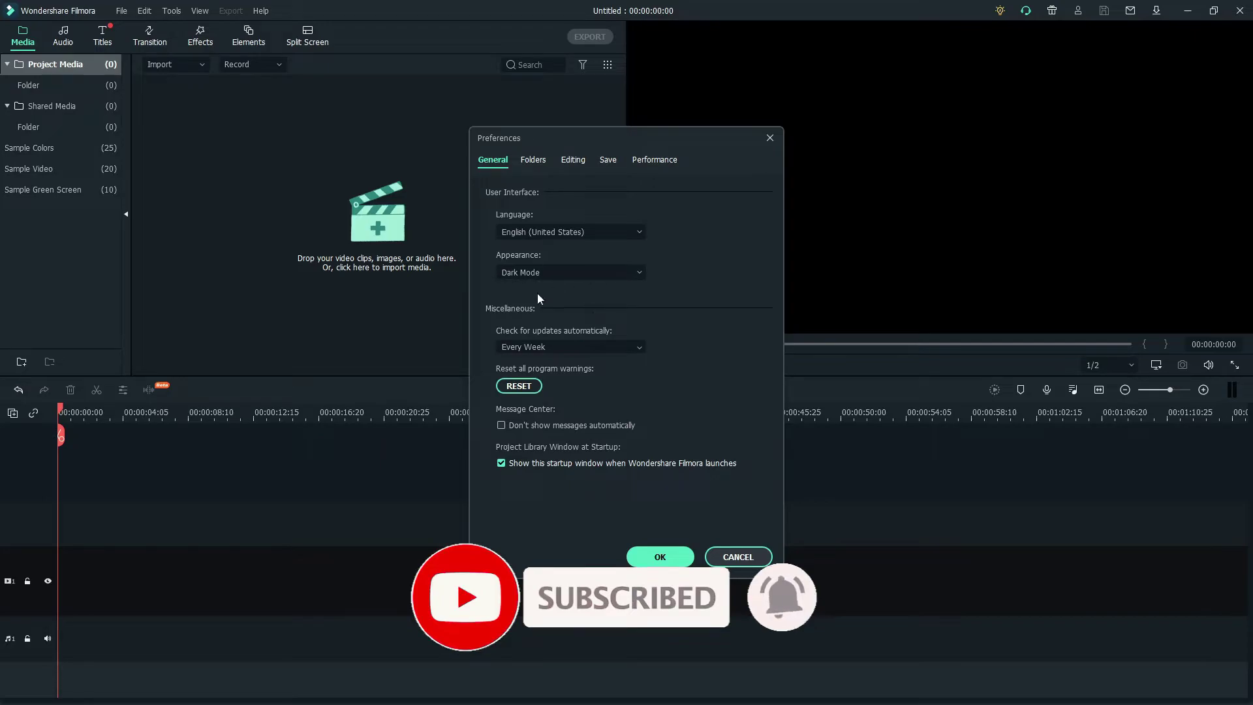
Examine the available frequencies for automatic update checks without choosing another one
{"action": "left_click", "coordinate": [639, 348]}
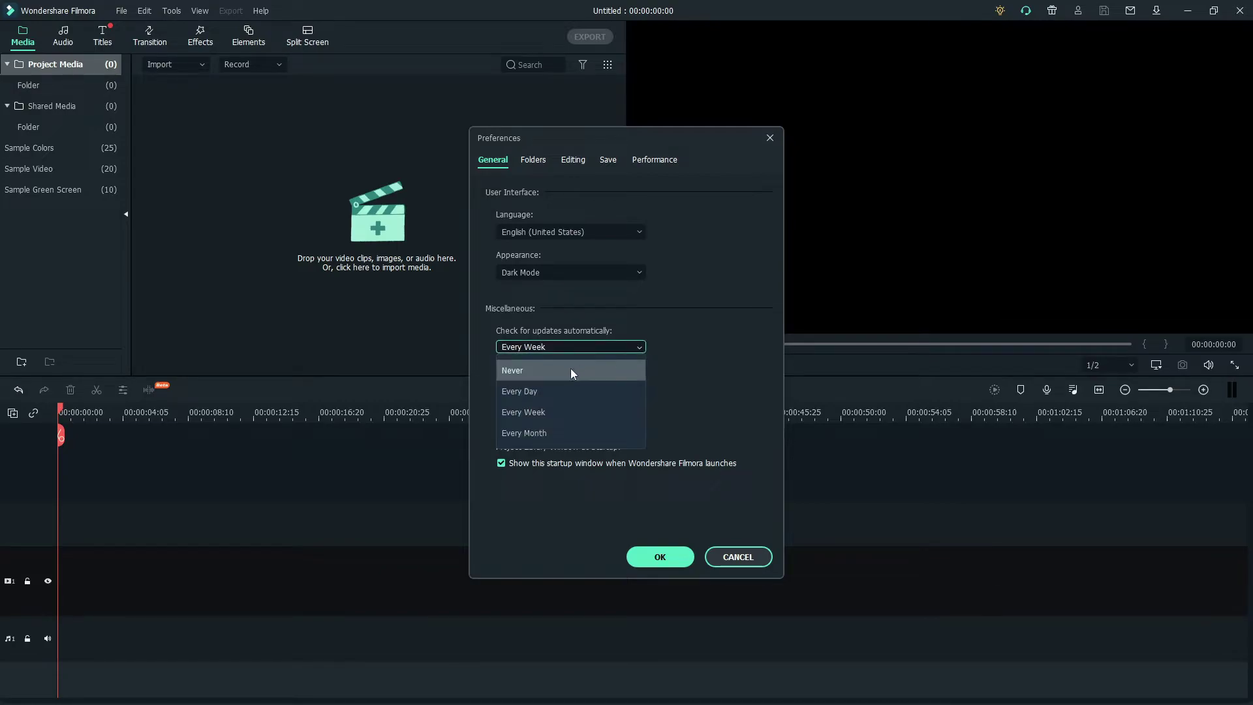
{"action": "left_click", "coordinate": [706, 319]}
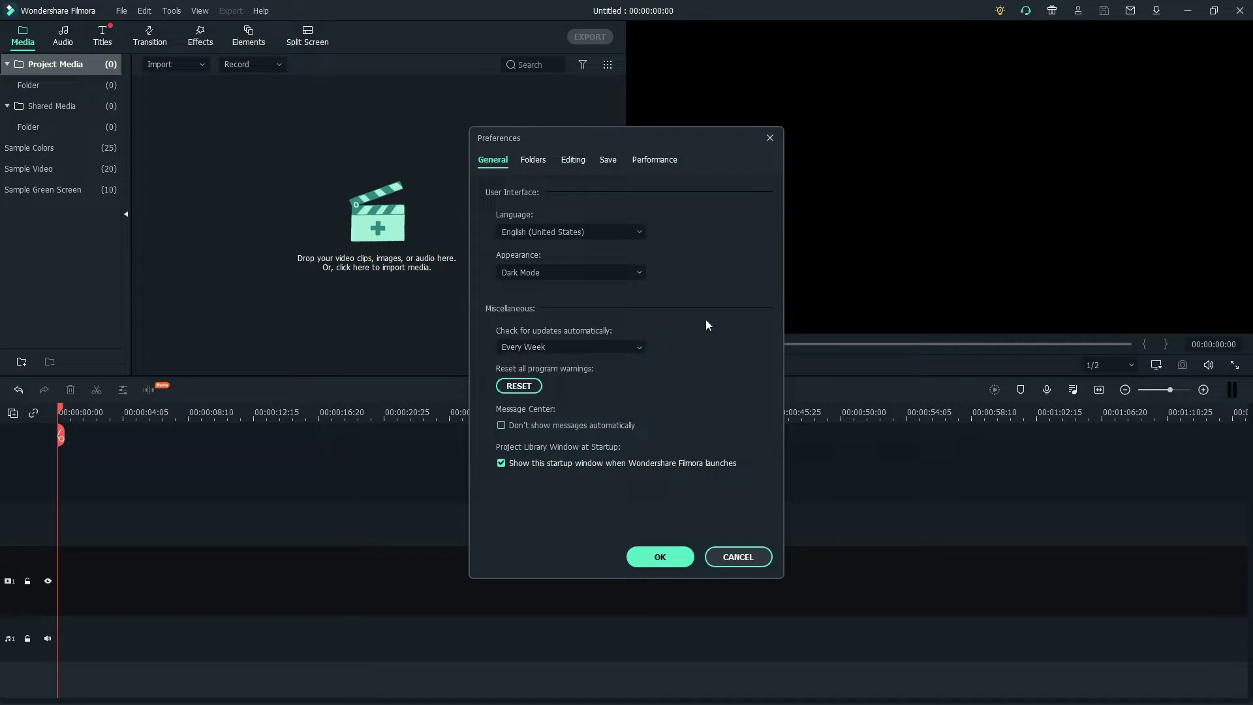
{"action": "left_click", "coordinate": [627, 347]}
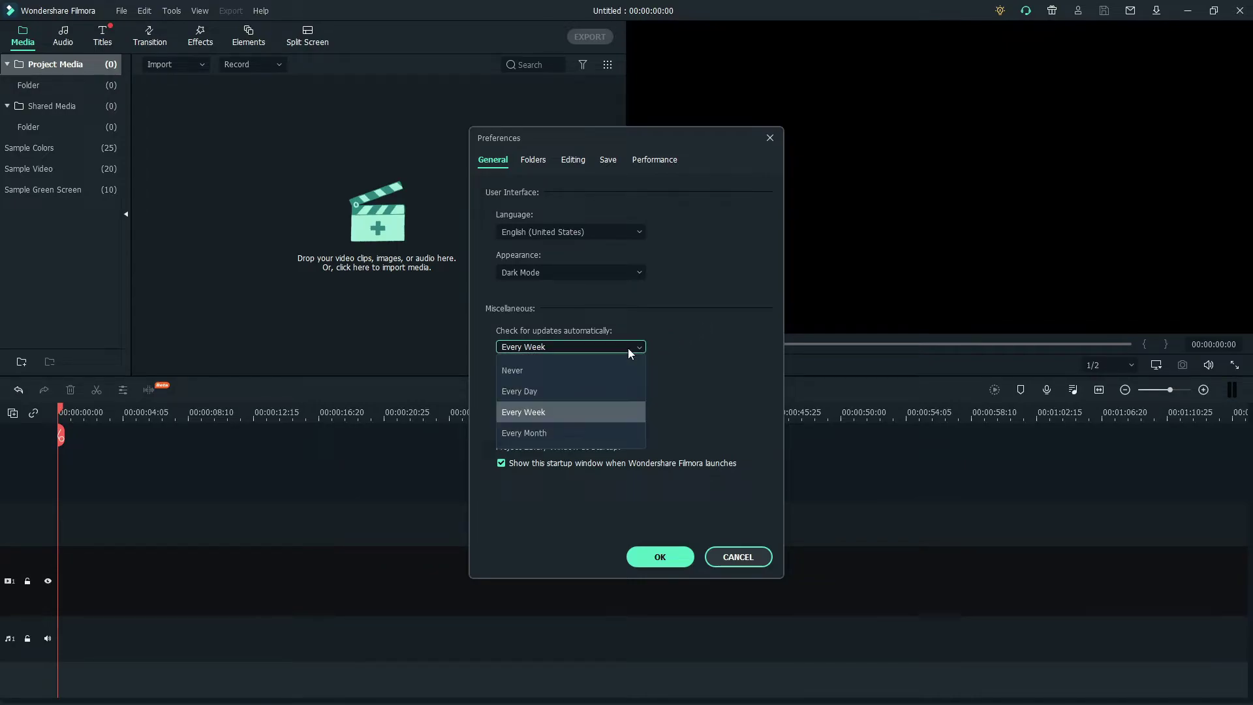
{"action": "left_click", "coordinate": [746, 307]}
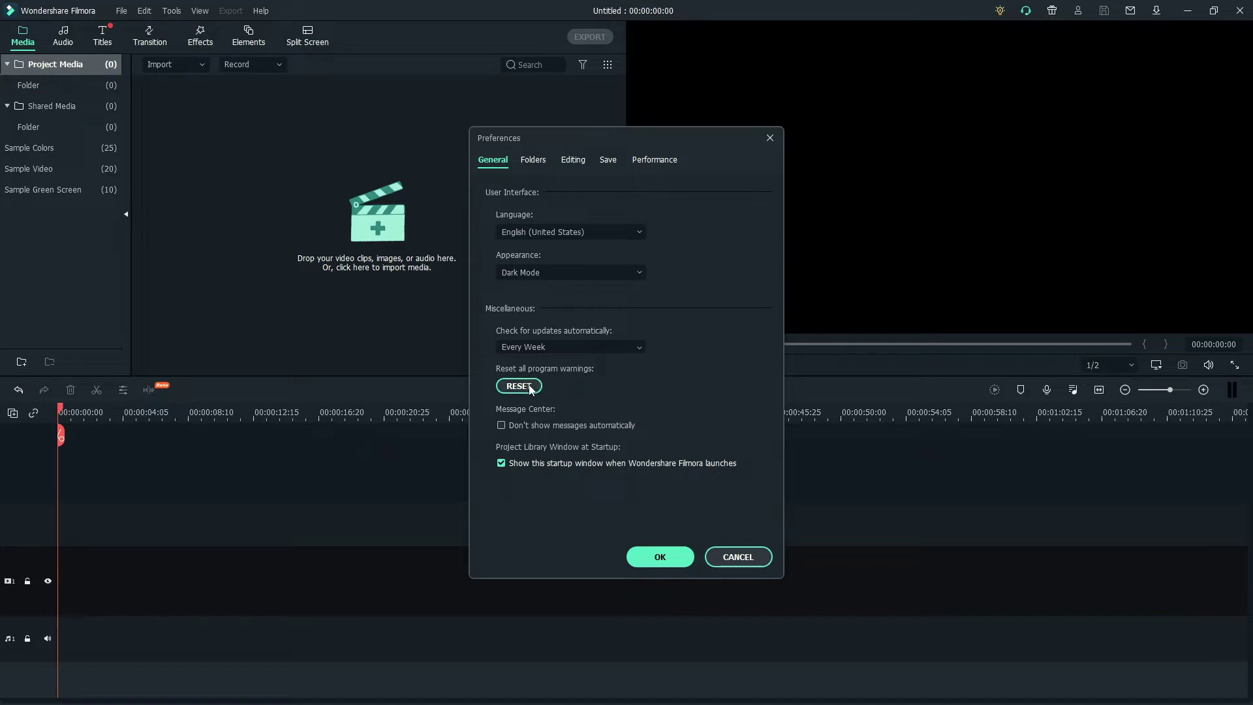
Toggle the option that shows the project library window at startup off and back on
{"action": "left_click", "coordinate": [500, 462]}
{"action": "left_click", "coordinate": [500, 462]}
{"action": "left_click", "coordinate": [575, 467]}
Open the Folders preferences and examine the storage locations for recorded audio, uploaded files and snapshot files
{"action": "left_click", "coordinate": [532, 160]}
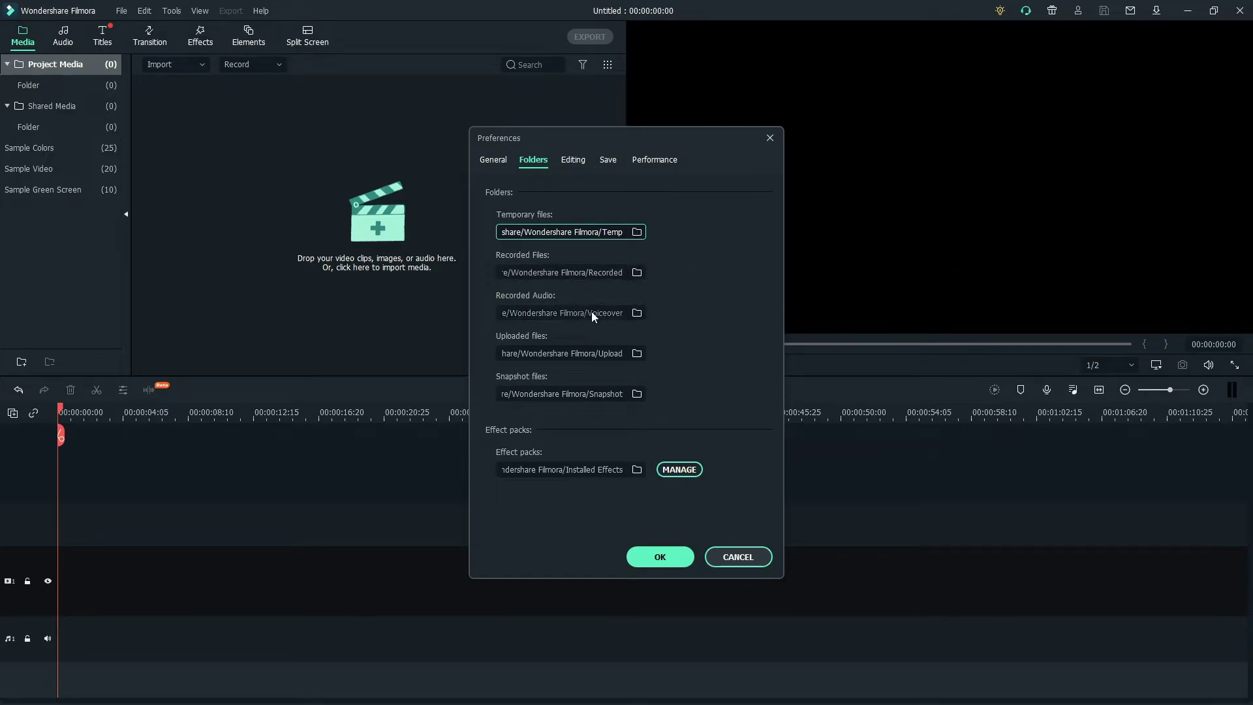
{"action": "left_click", "coordinate": [638, 315]}
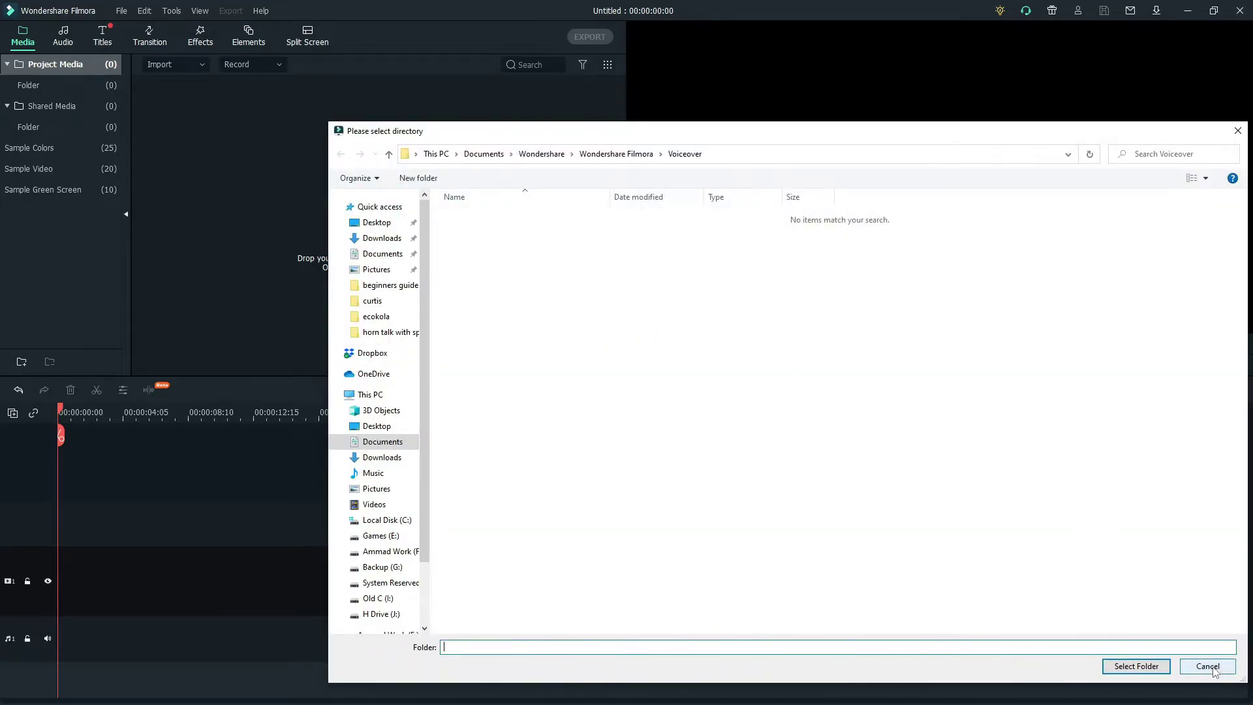
{"action": "left_click", "coordinate": [1207, 666]}
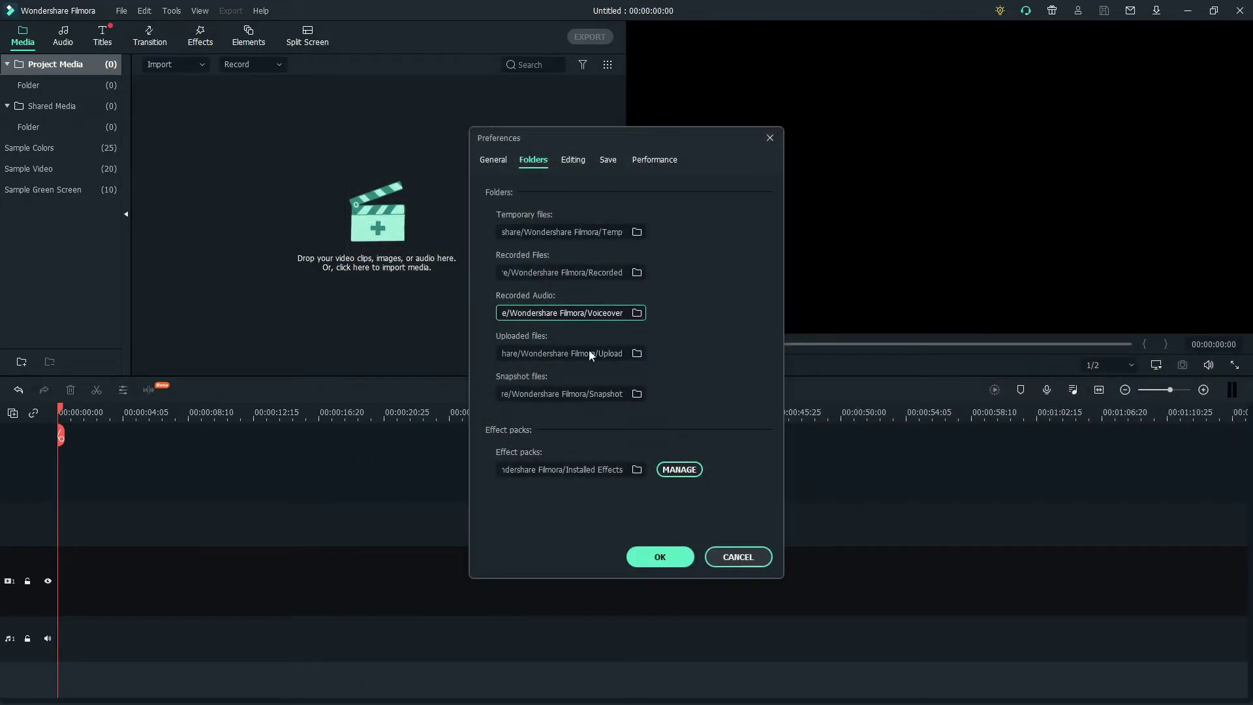
{"action": "left_click", "coordinate": [638, 353]}
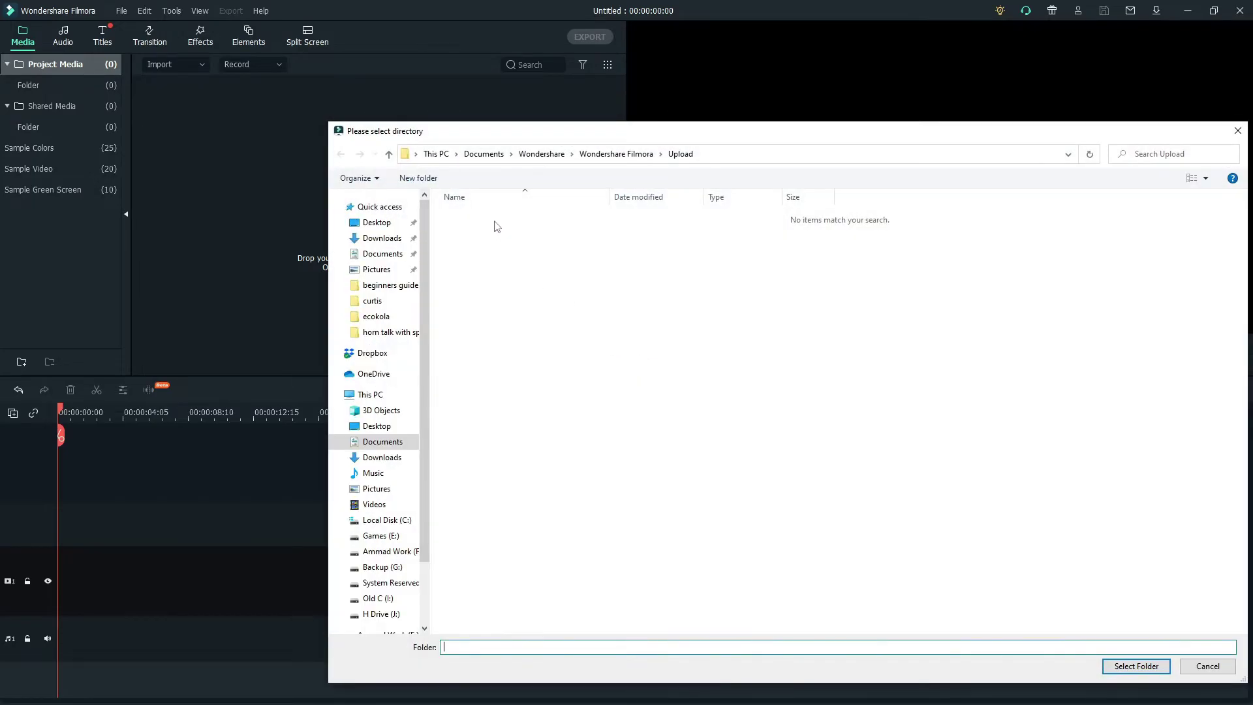
{"action": "left_click", "coordinate": [1207, 666]}
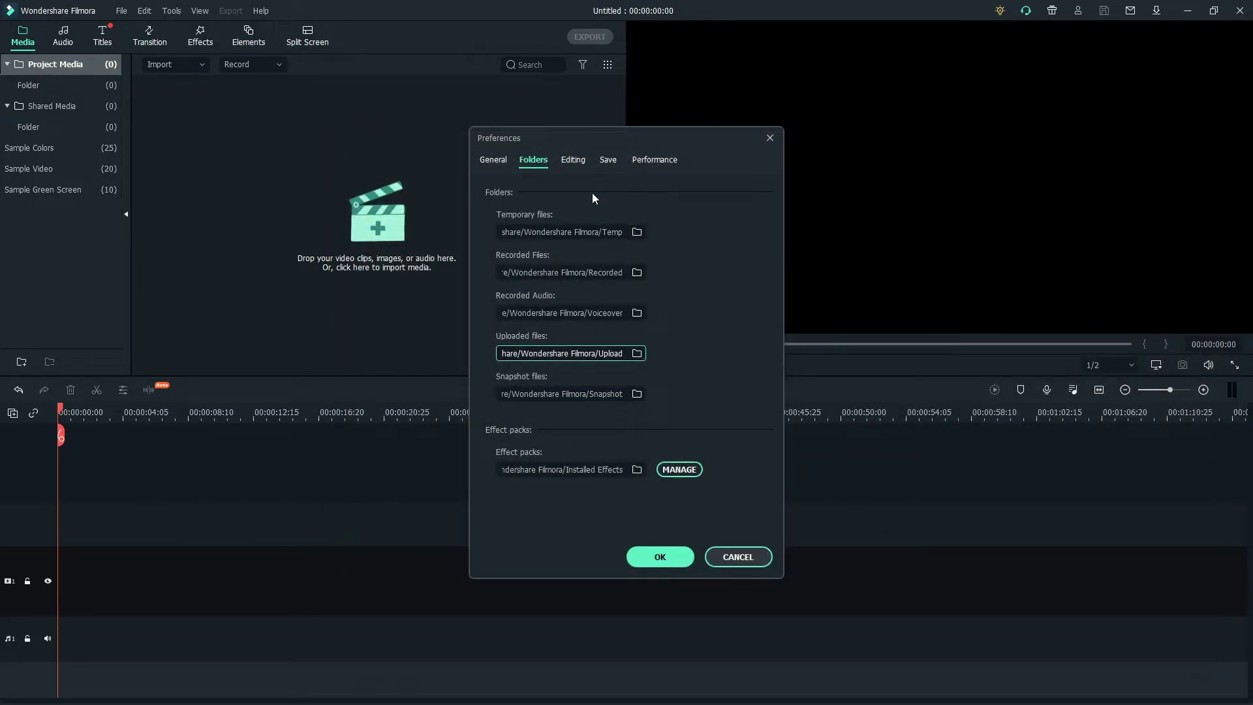
{"action": "left_click", "coordinate": [637, 393]}
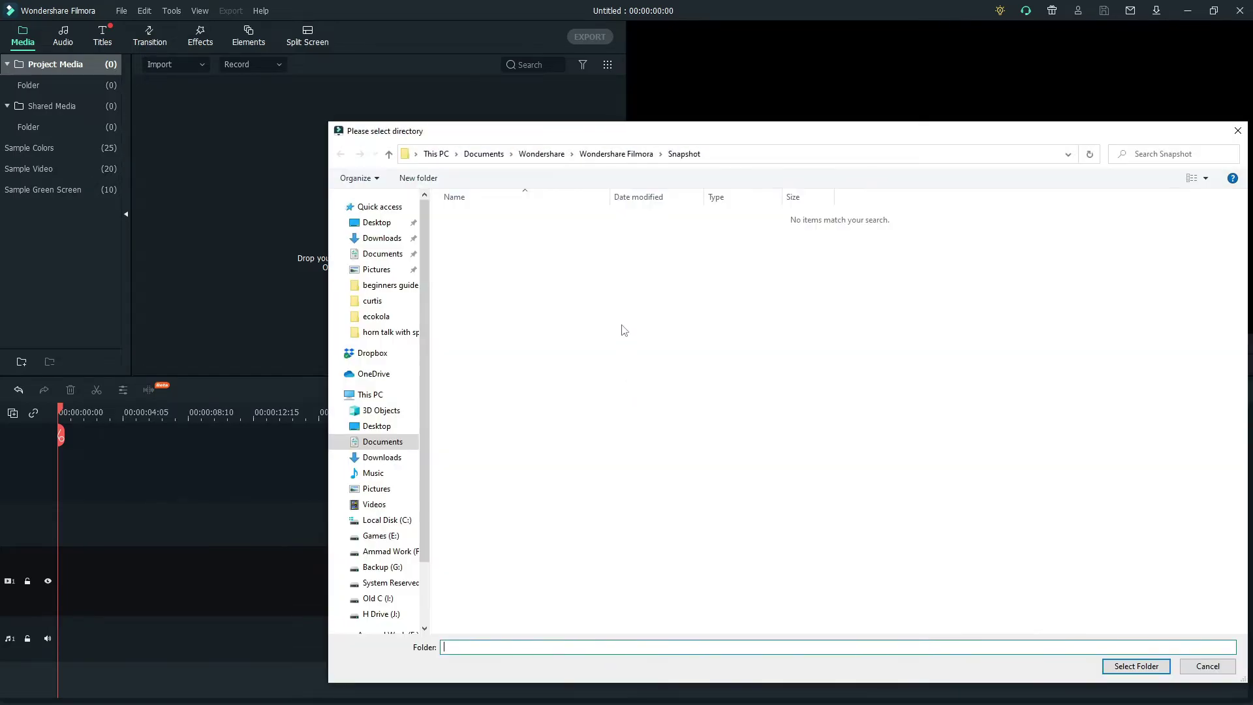
{"action": "left_click", "coordinate": [1207, 666]}
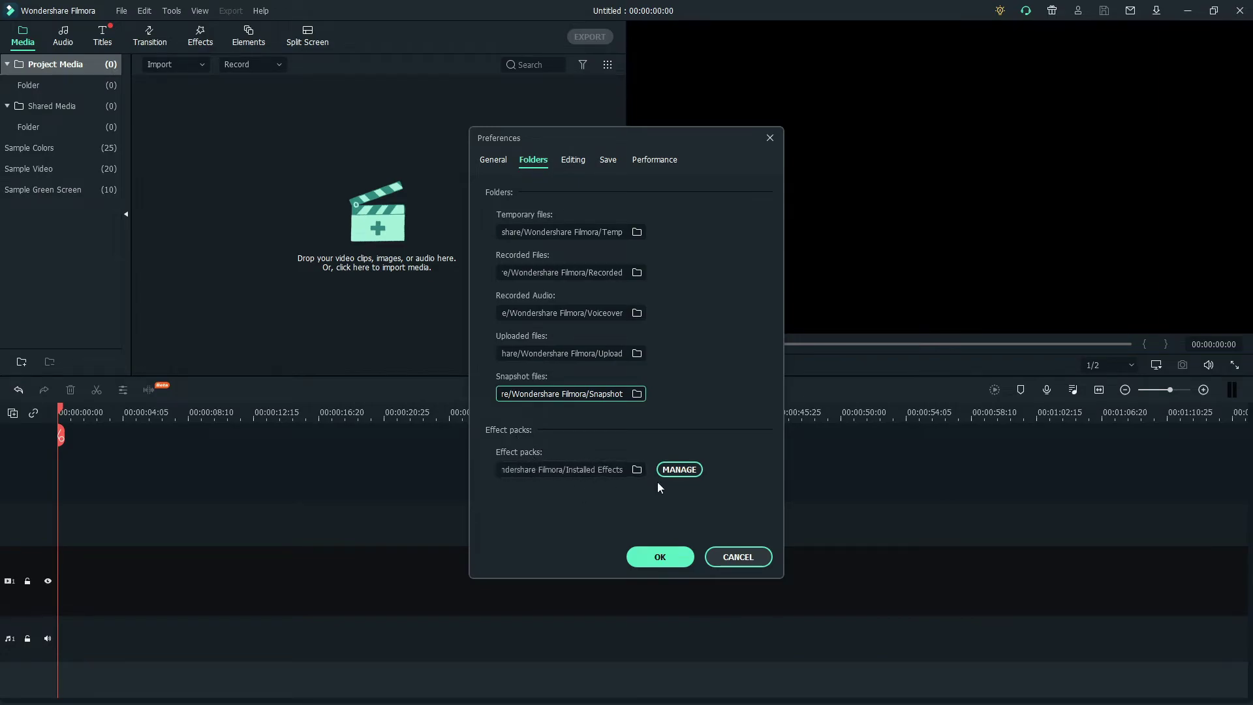
Examine the folder where effect packs are installed, leaving the directory selection without choosing another one
{"action": "left_click", "coordinate": [644, 469]}
{"action": "left_click", "coordinate": [642, 470]}
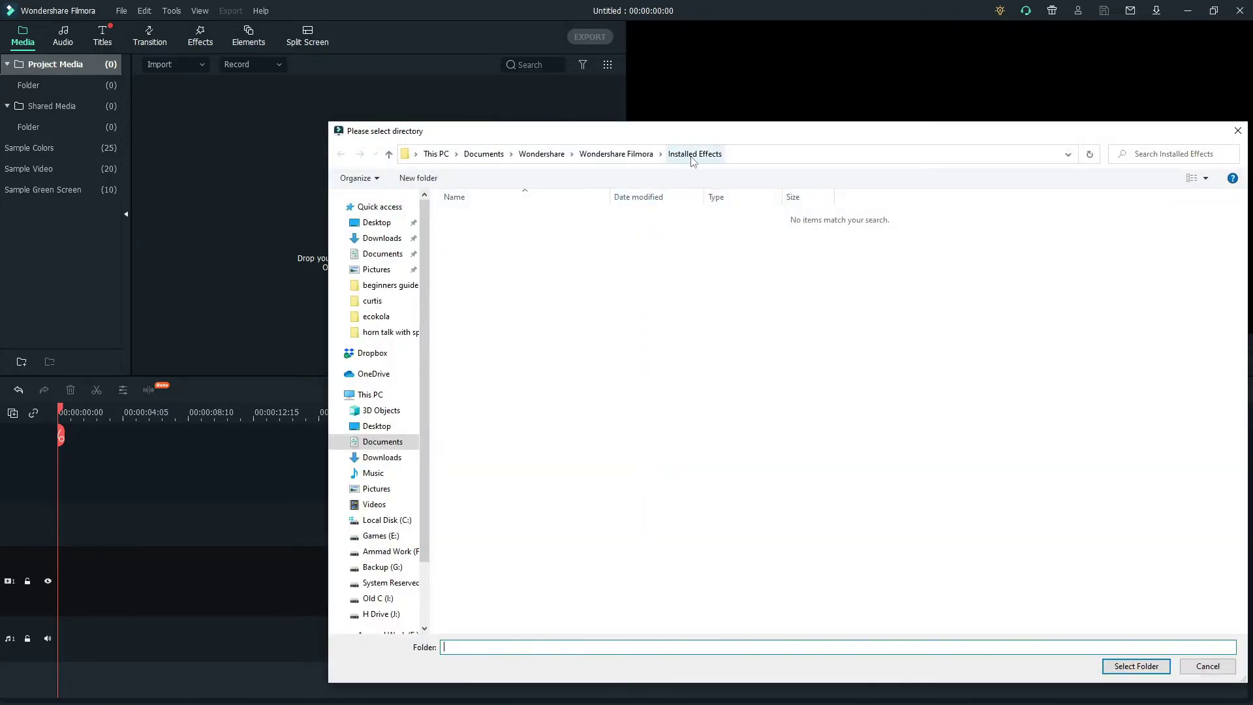
{"action": "left_click", "coordinate": [1201, 665]}
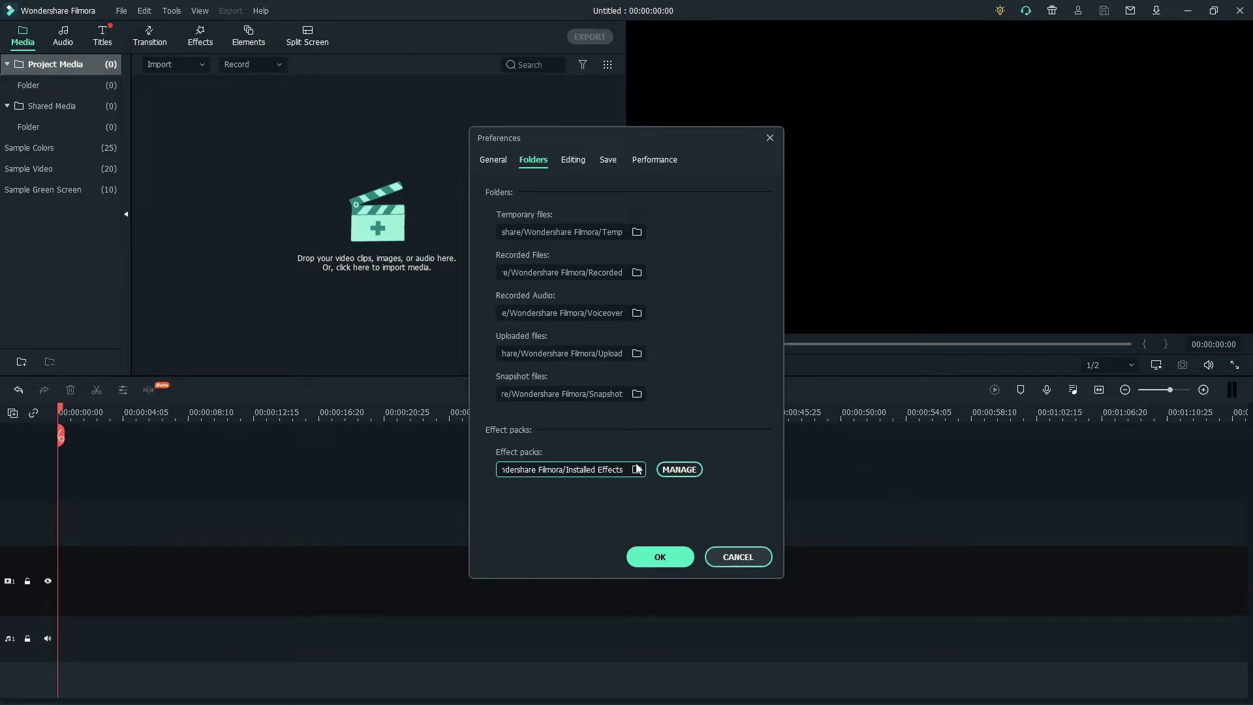
{"action": "left_click", "coordinate": [639, 471]}
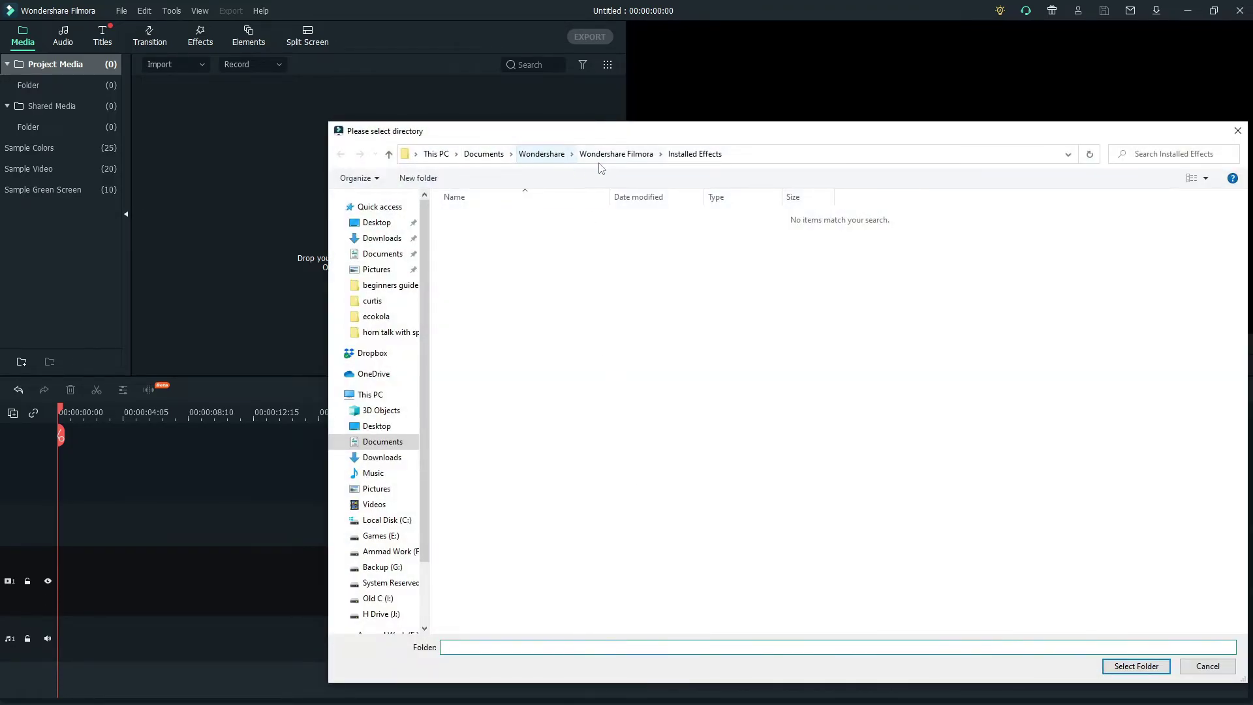
{"action": "left_click", "coordinate": [1191, 672]}
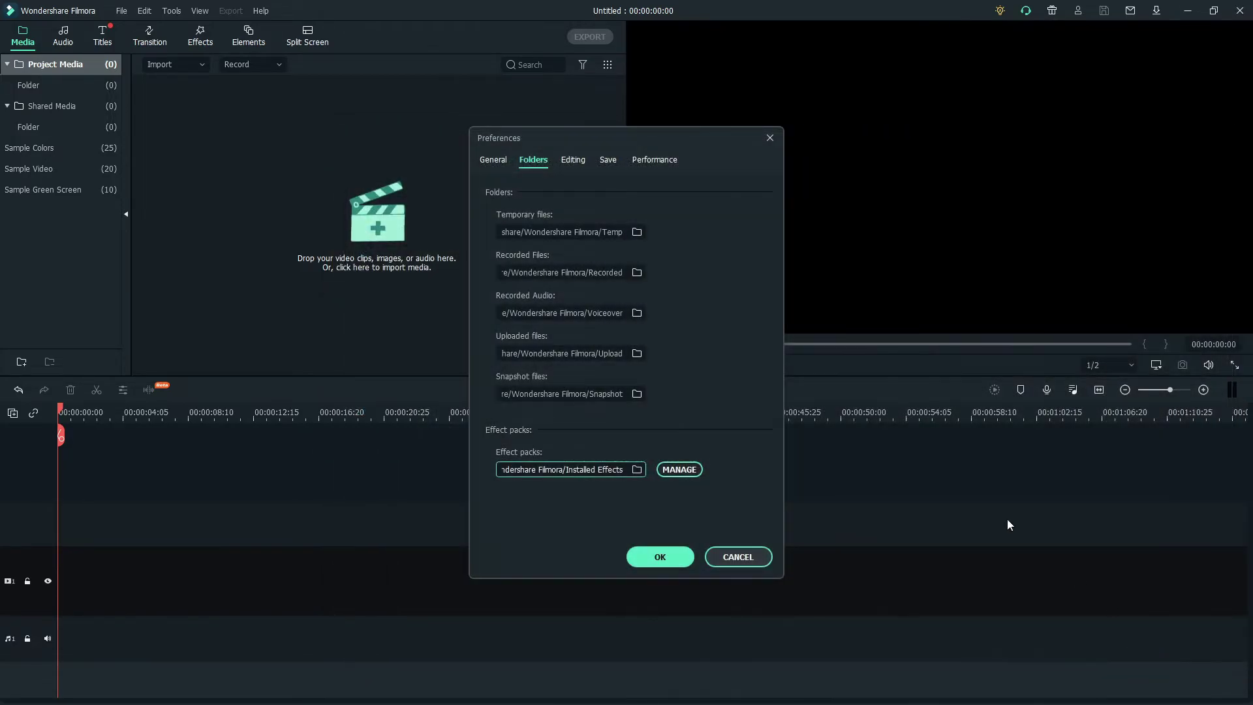
Open the Editing preferences and examine the default durations and the photo placement options
{"action": "left_click", "coordinate": [566, 163]}
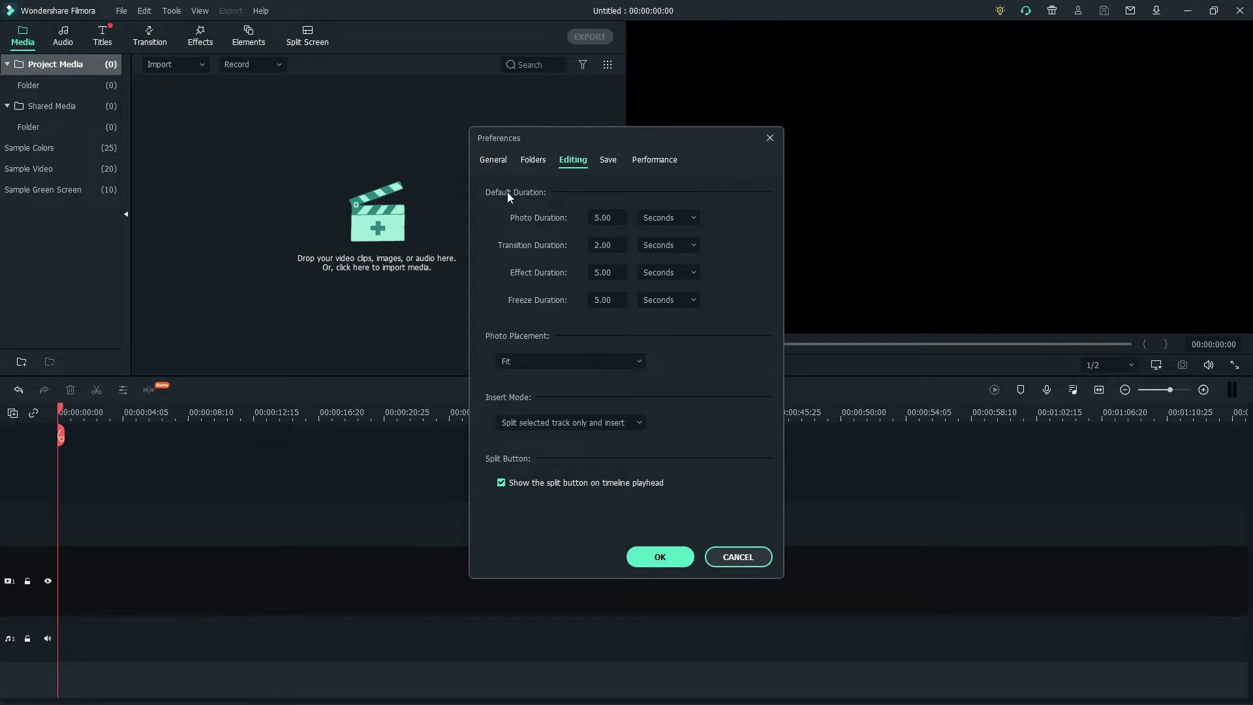
{"action": "left_click", "coordinate": [639, 363]}
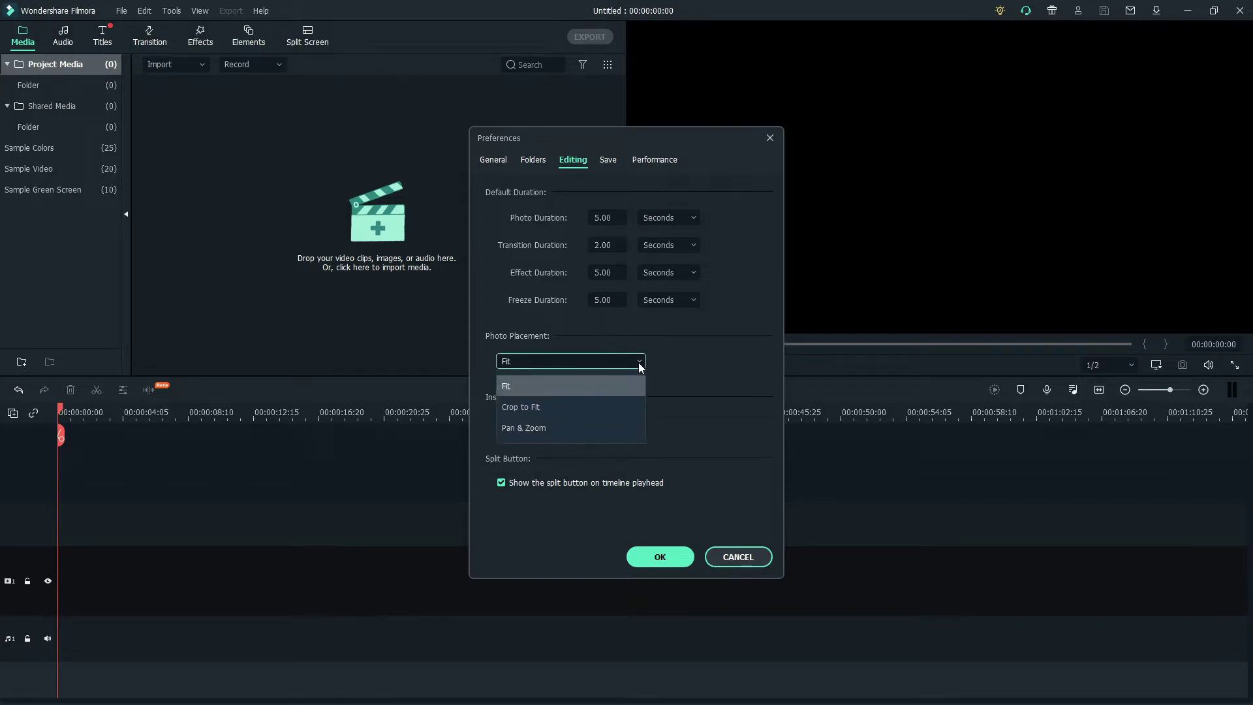
{"action": "left_click", "coordinate": [639, 364]}
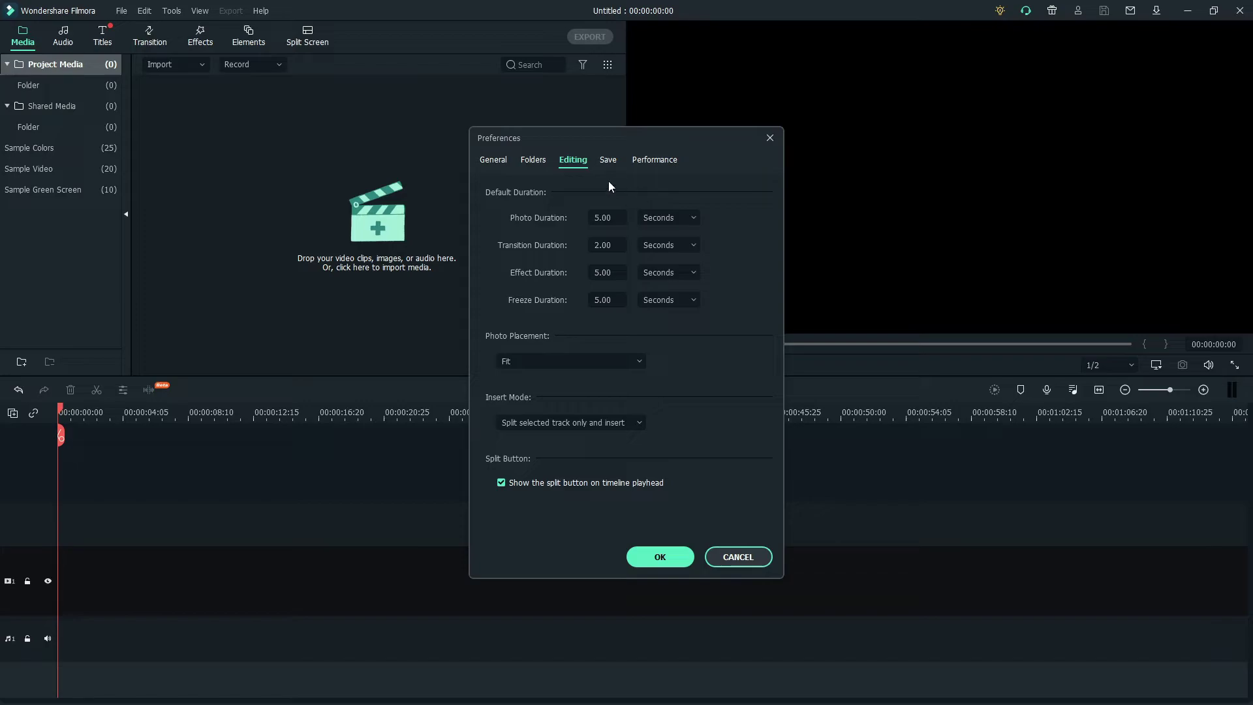
Glance at the Save preferences, return to the Editing preferences and examine the insert mode options
{"action": "left_click", "coordinate": [607, 161]}
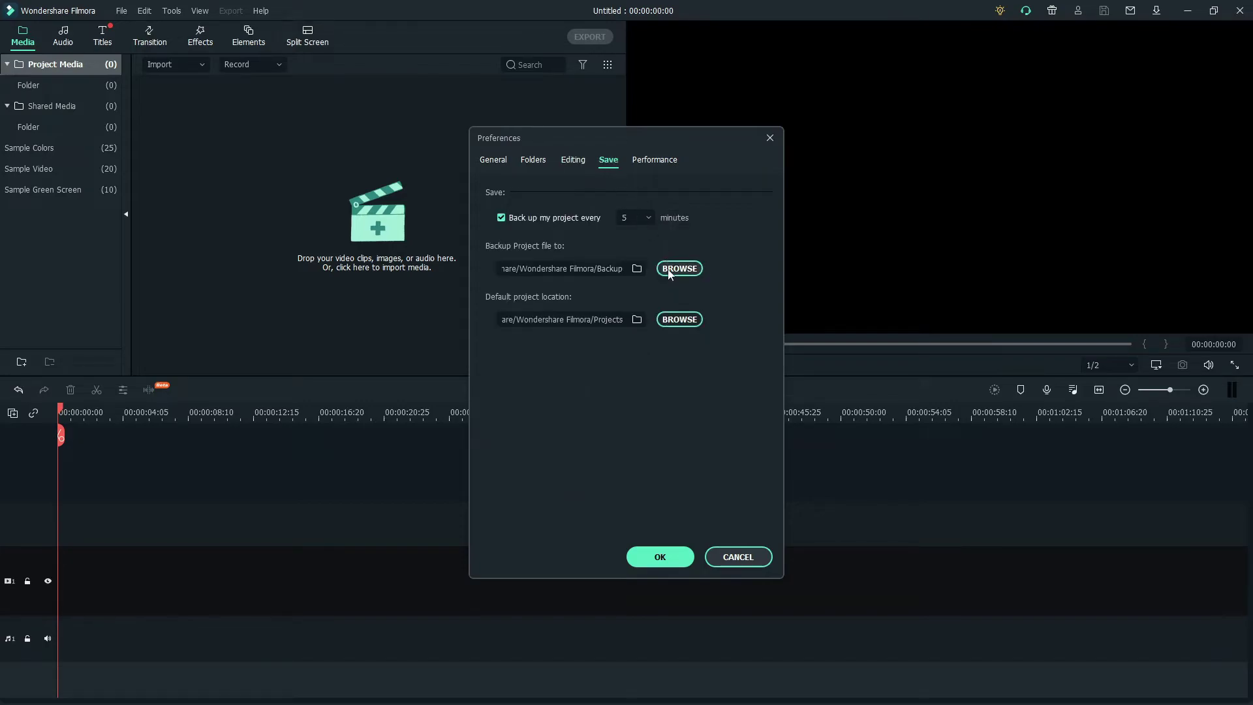
{"action": "left_click", "coordinate": [564, 162]}
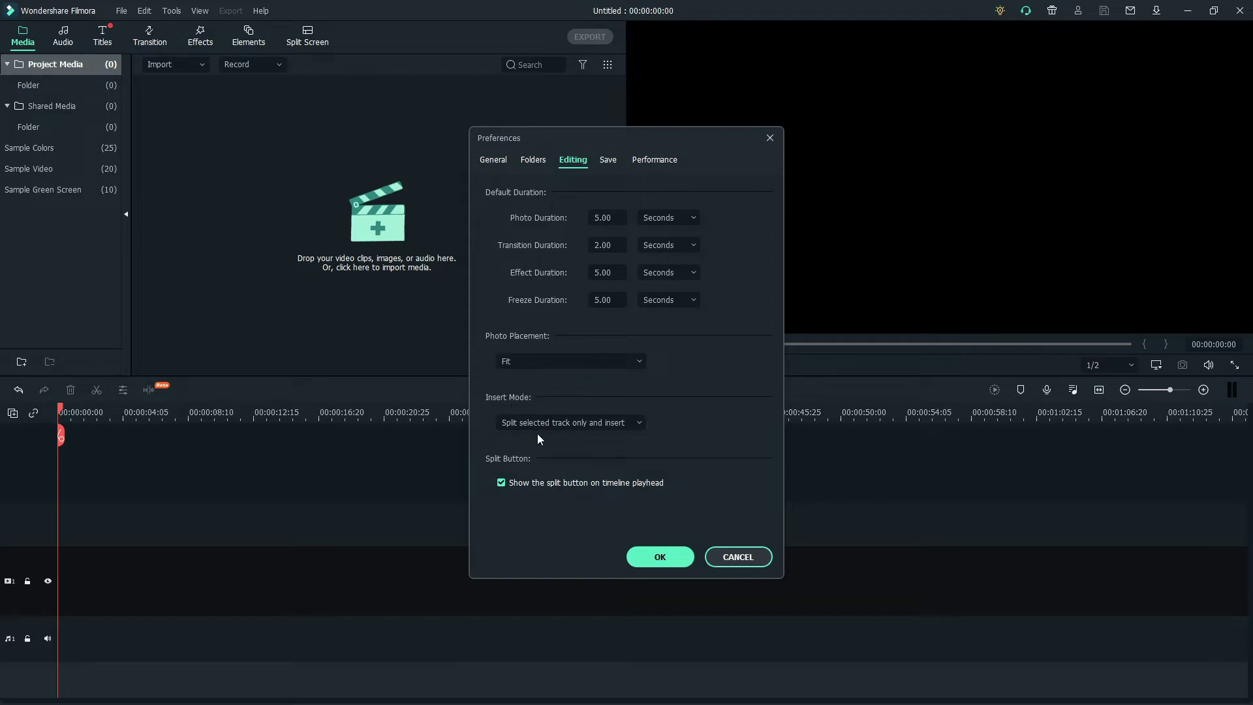
{"action": "left_click", "coordinate": [638, 425]}
{"action": "left_click", "coordinate": [729, 370]}
Open the Save preferences and examine the folders for project backups and the default project location
{"action": "left_click", "coordinate": [613, 162]}
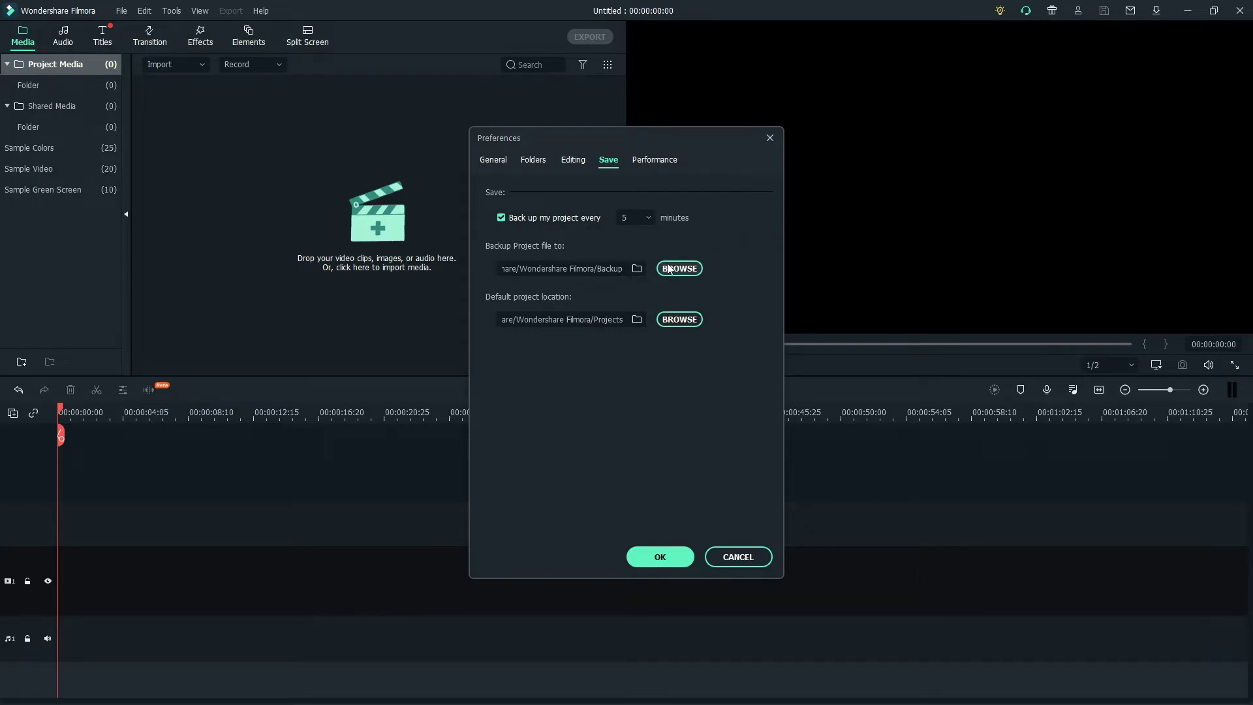
{"action": "left_click", "coordinate": [637, 272]}
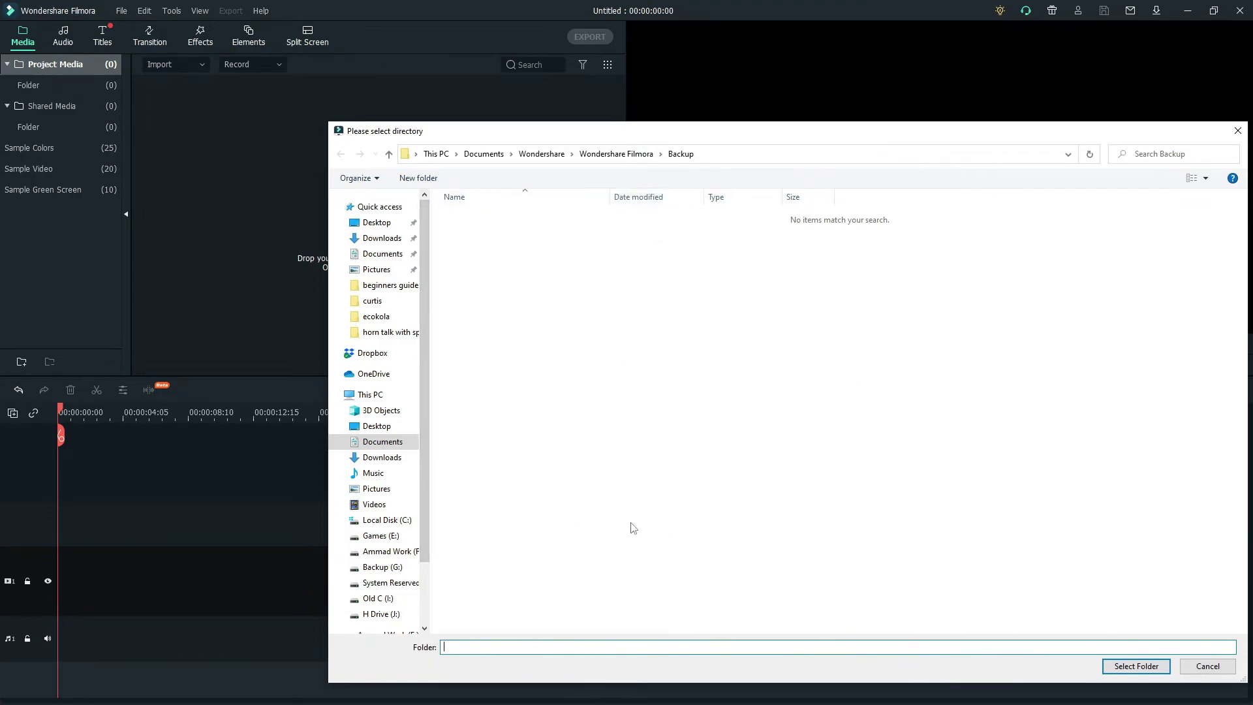
{"action": "left_click", "coordinate": [1198, 664]}
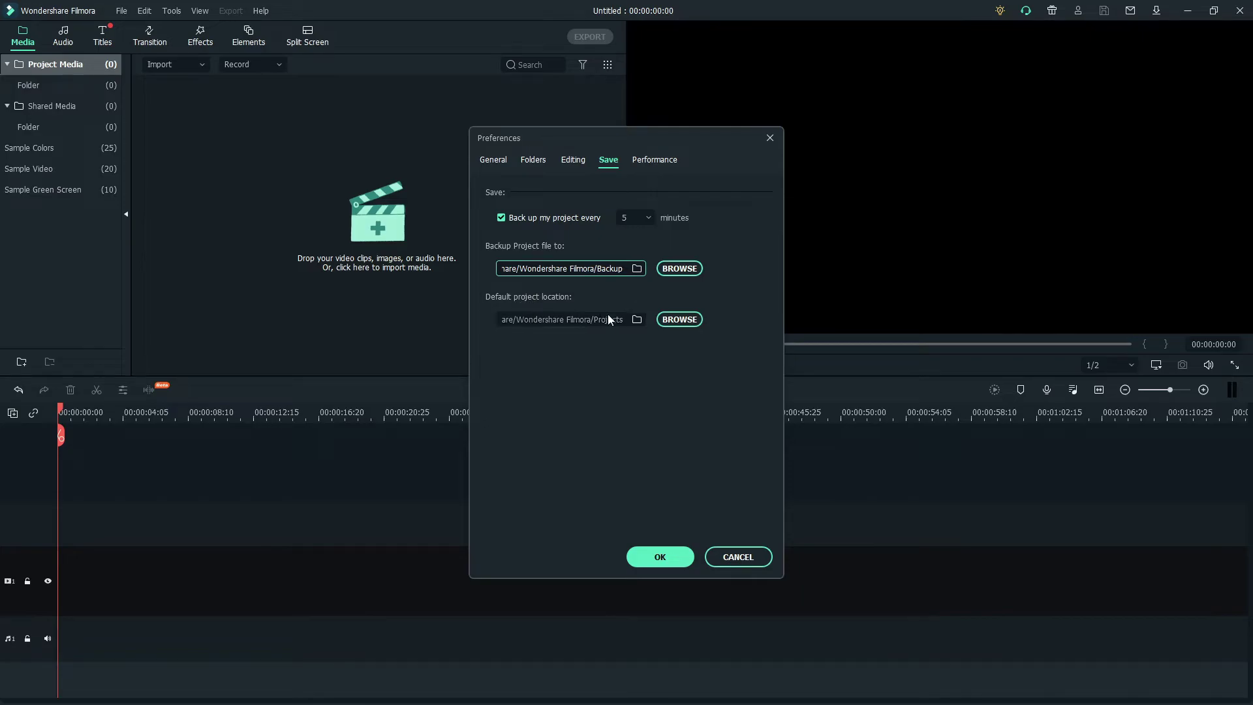
{"action": "left_click", "coordinate": [635, 323]}
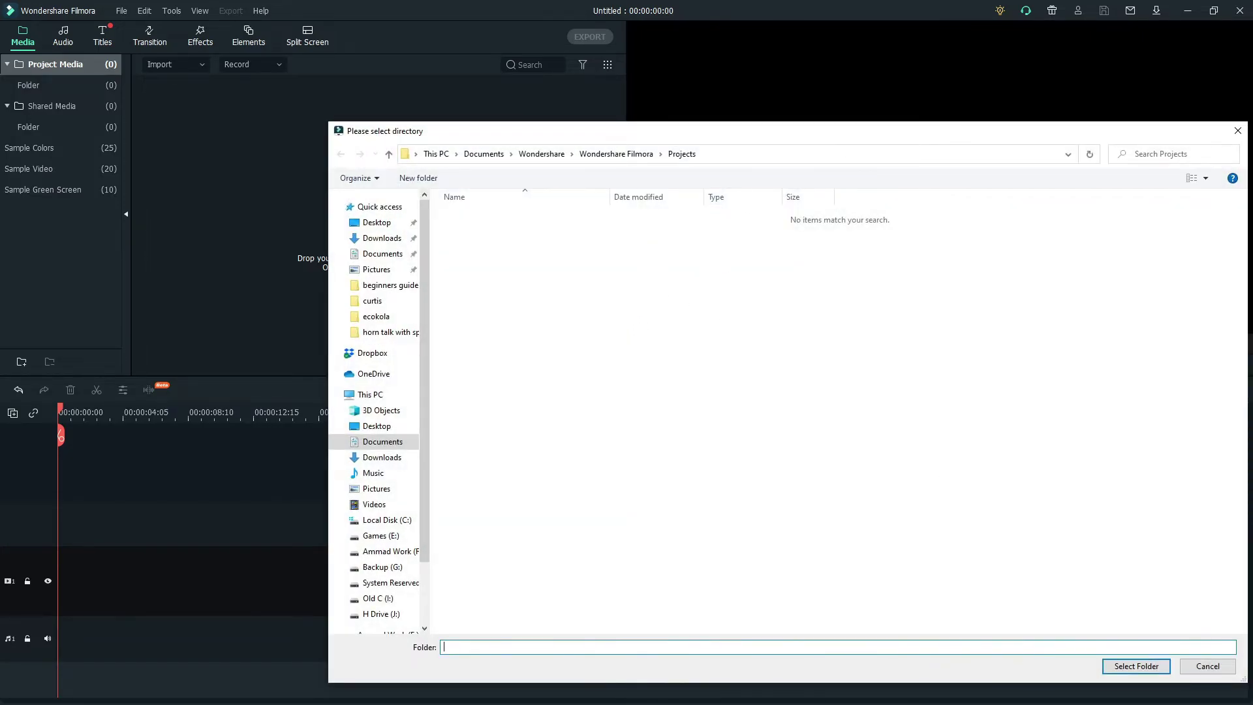
{"action": "left_click", "coordinate": [1207, 666]}
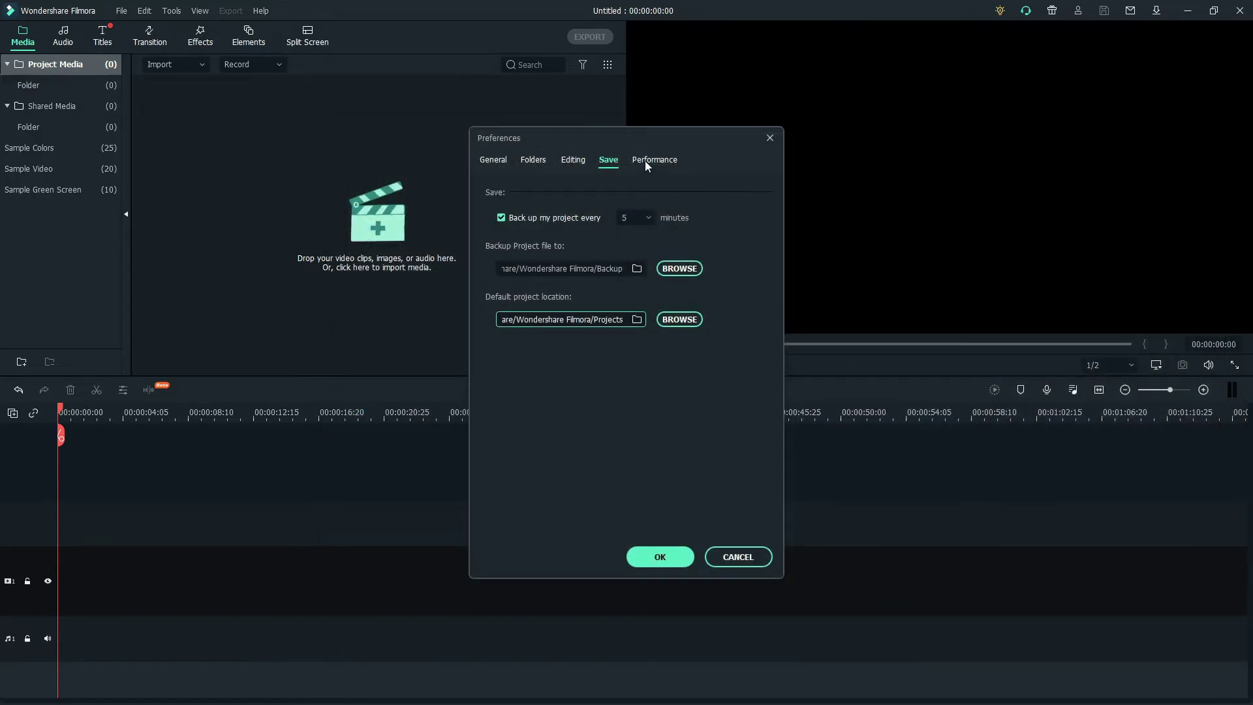
In the Performance preferences, turn hardware acceleration for video rendering and playback on and back off
{"action": "left_click", "coordinate": [646, 161]}
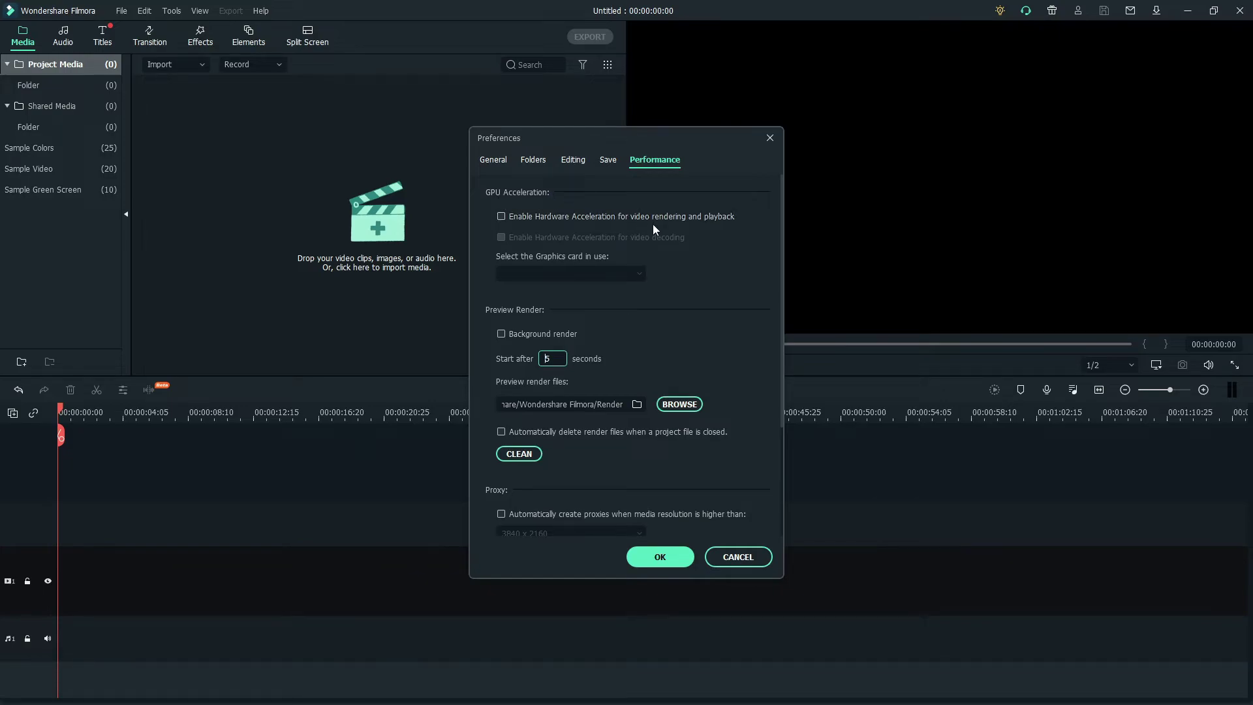
{"action": "left_click", "coordinate": [535, 217]}
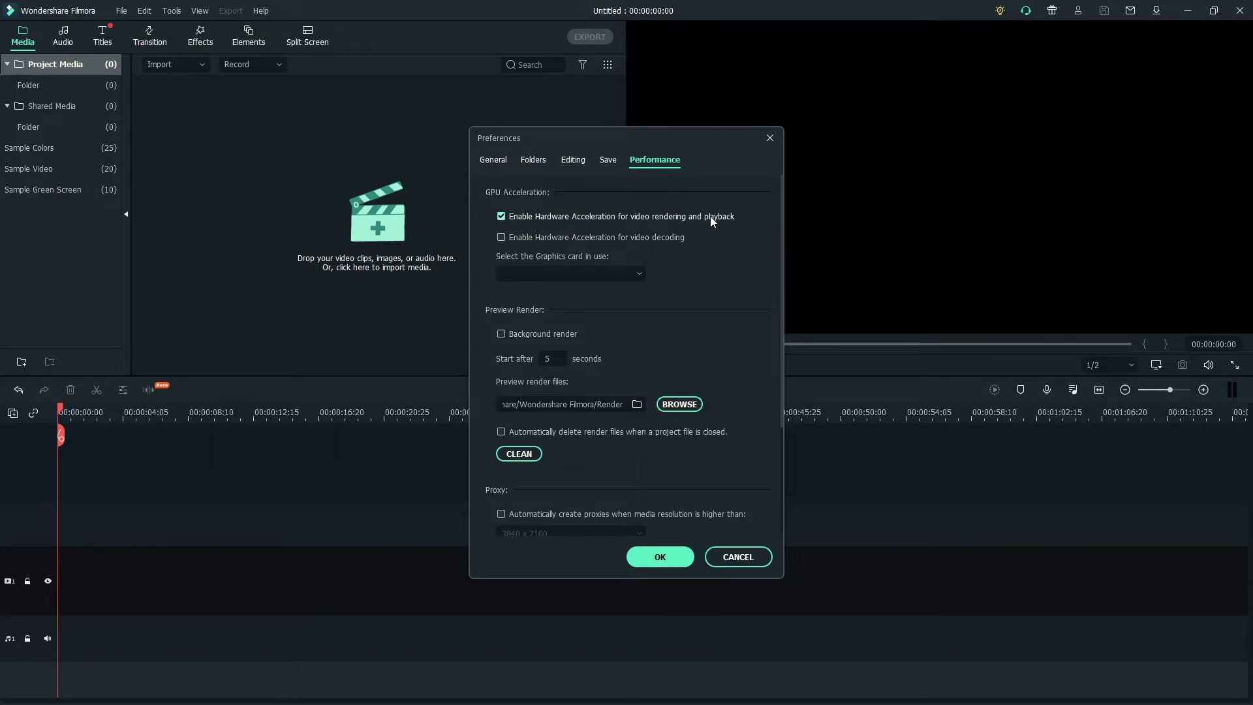
{"action": "left_click", "coordinate": [656, 219]}
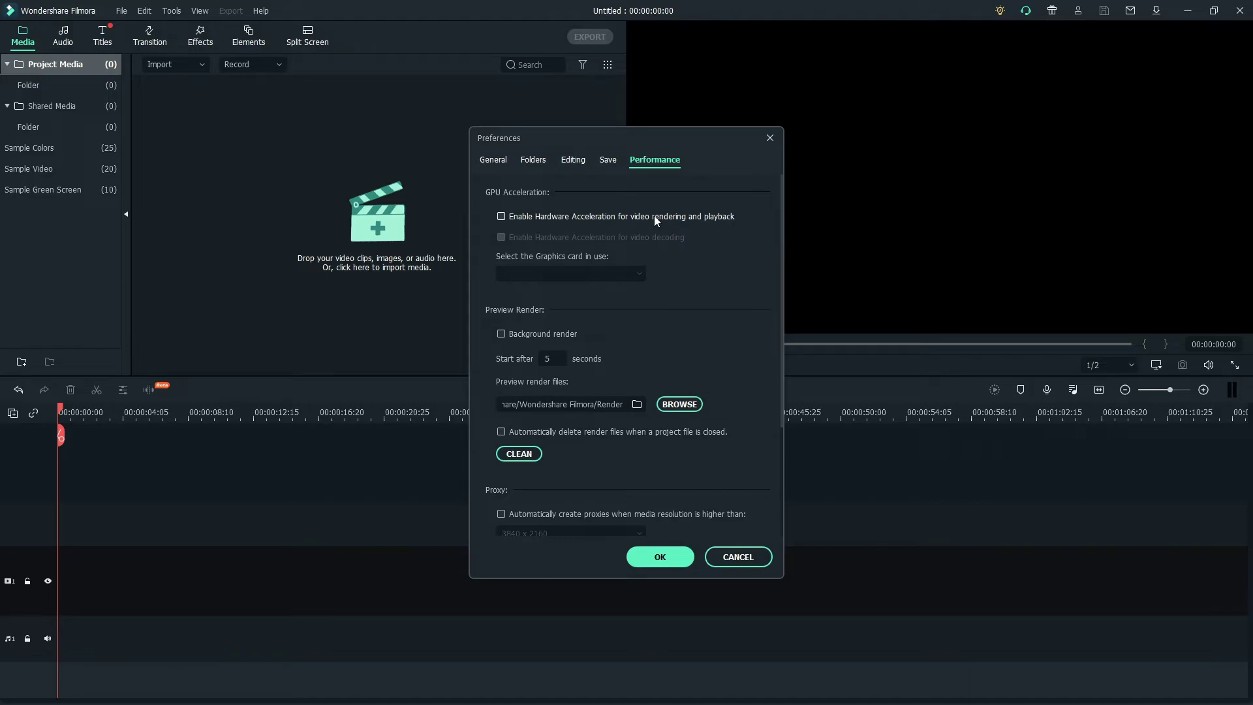
Examine the preview render folder and the proxy and render options in the Performance preferences, closing the preferences without changes
{"action": "left_click", "coordinate": [635, 404]}
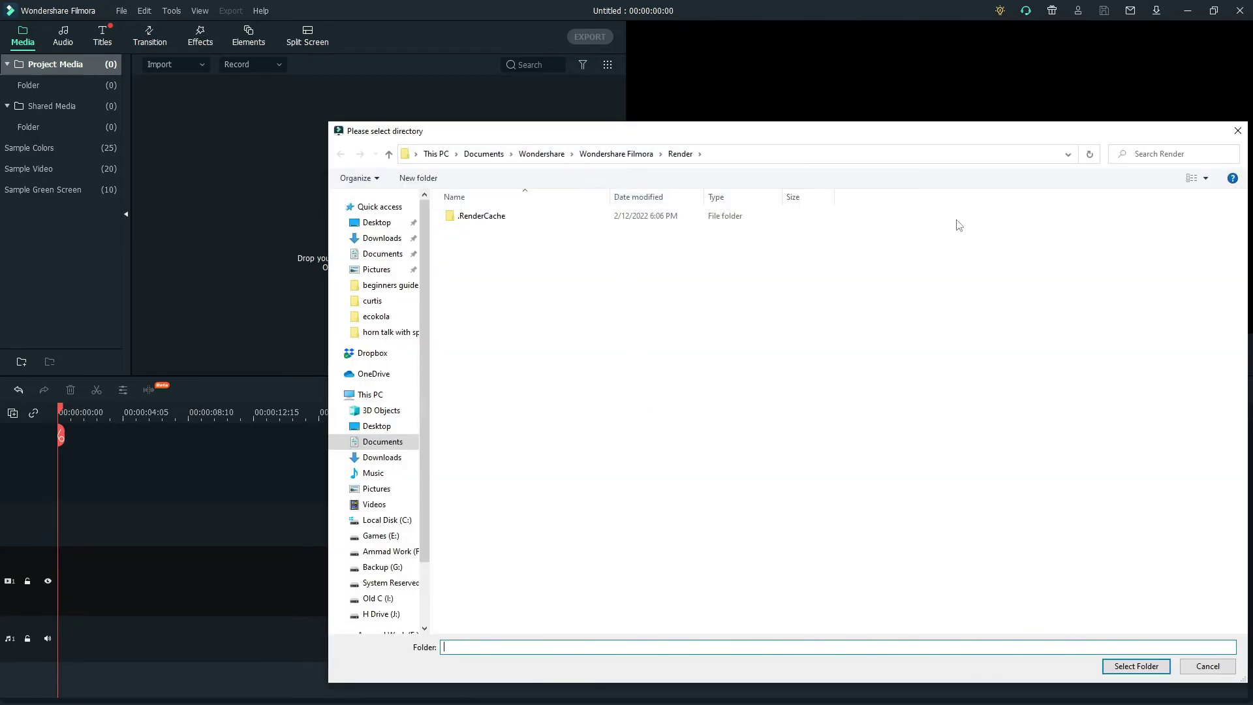
{"action": "left_click", "coordinate": [1237, 131]}
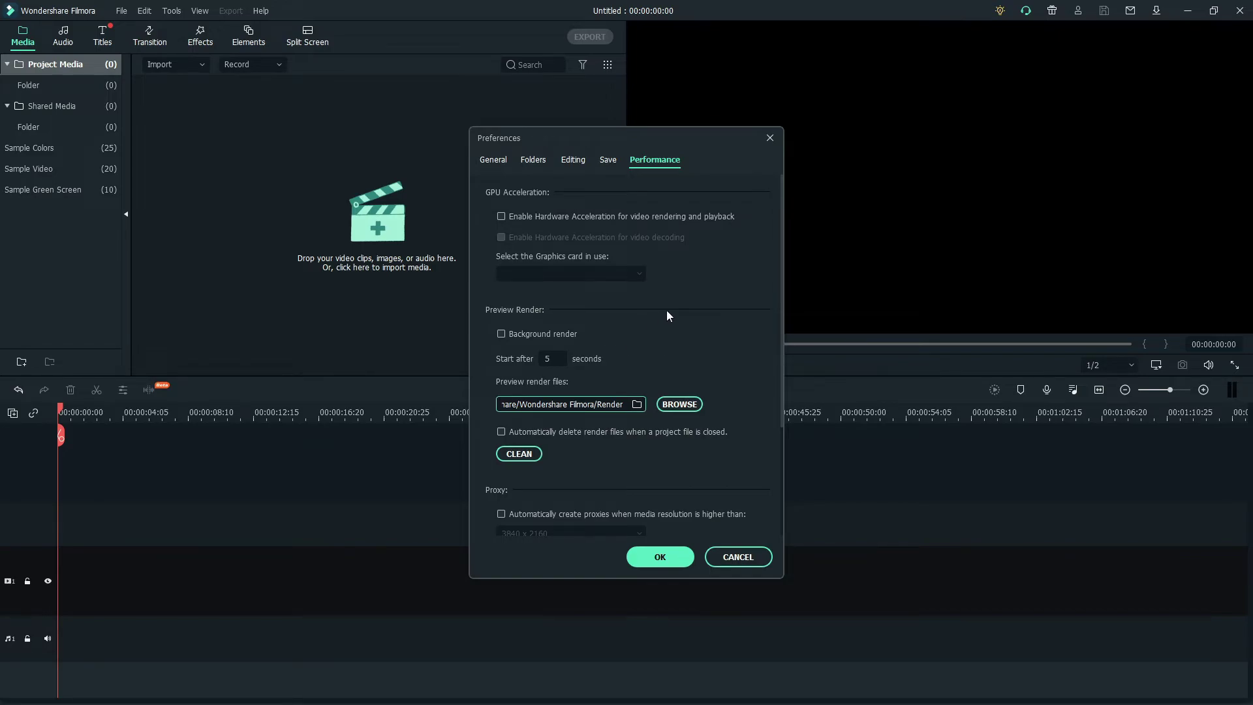
{"action": "scroll", "coordinate": [612, 377], "scroll_direction": "down", "scroll_amount": 2}
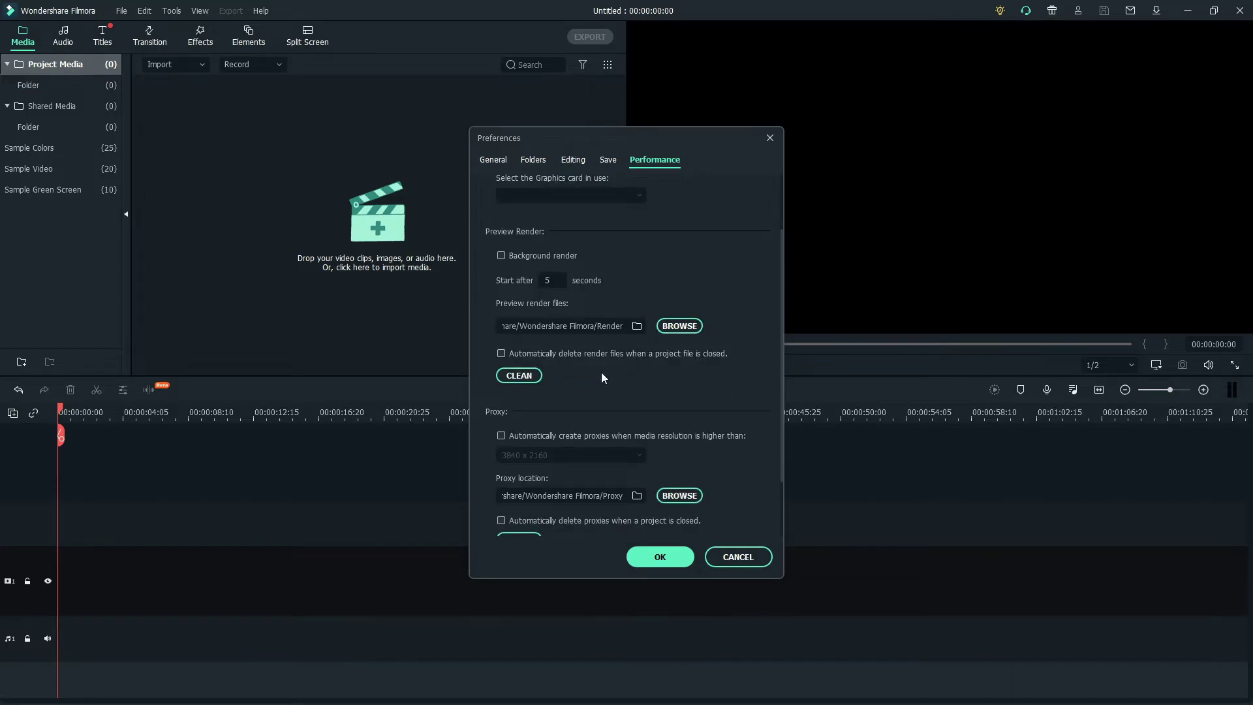
{"action": "scroll", "coordinate": [612, 370], "scroll_direction": "down", "scroll_amount": 2}
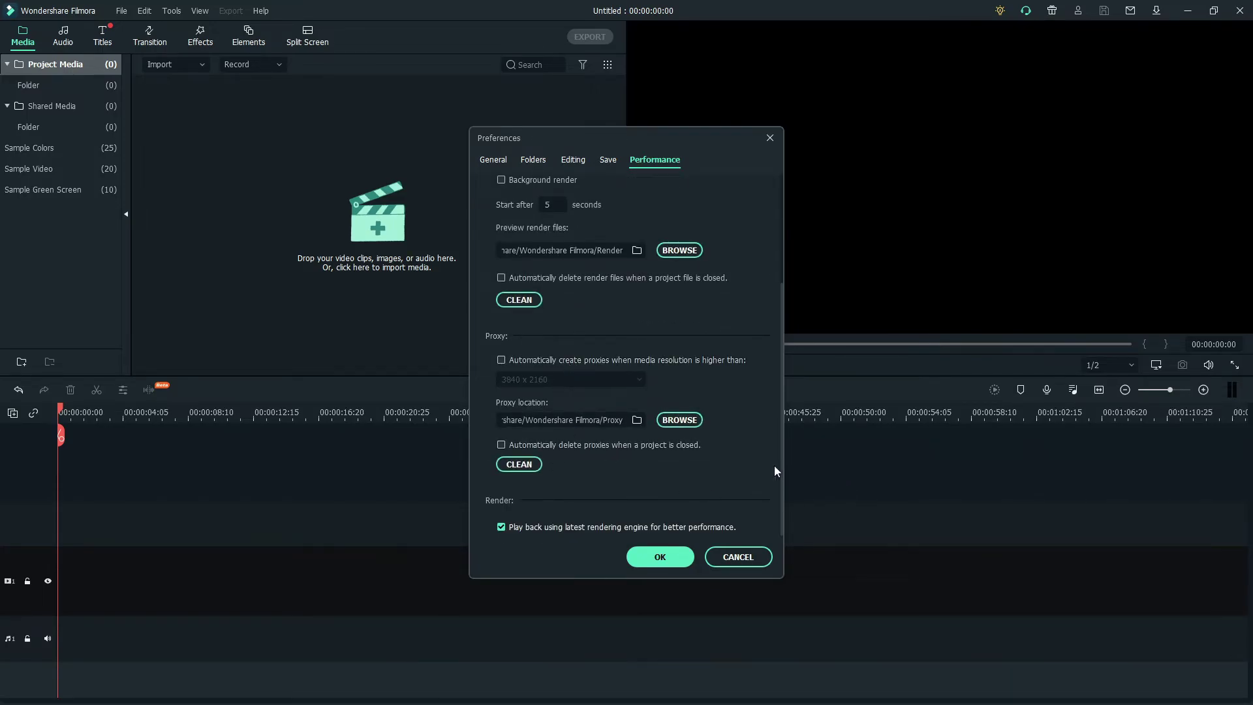
{"action": "scroll", "coordinate": [691, 457], "scroll_direction": "up", "scroll_amount": 4}
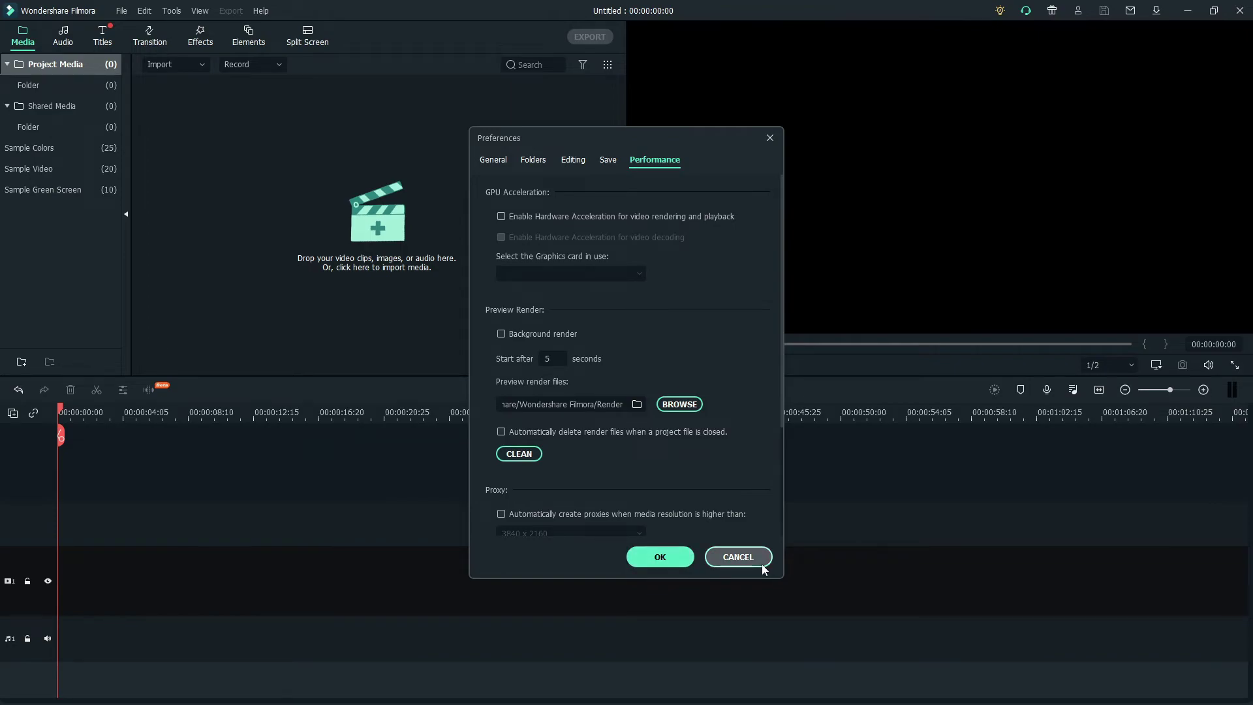
{"action": "left_click", "coordinate": [742, 553]}
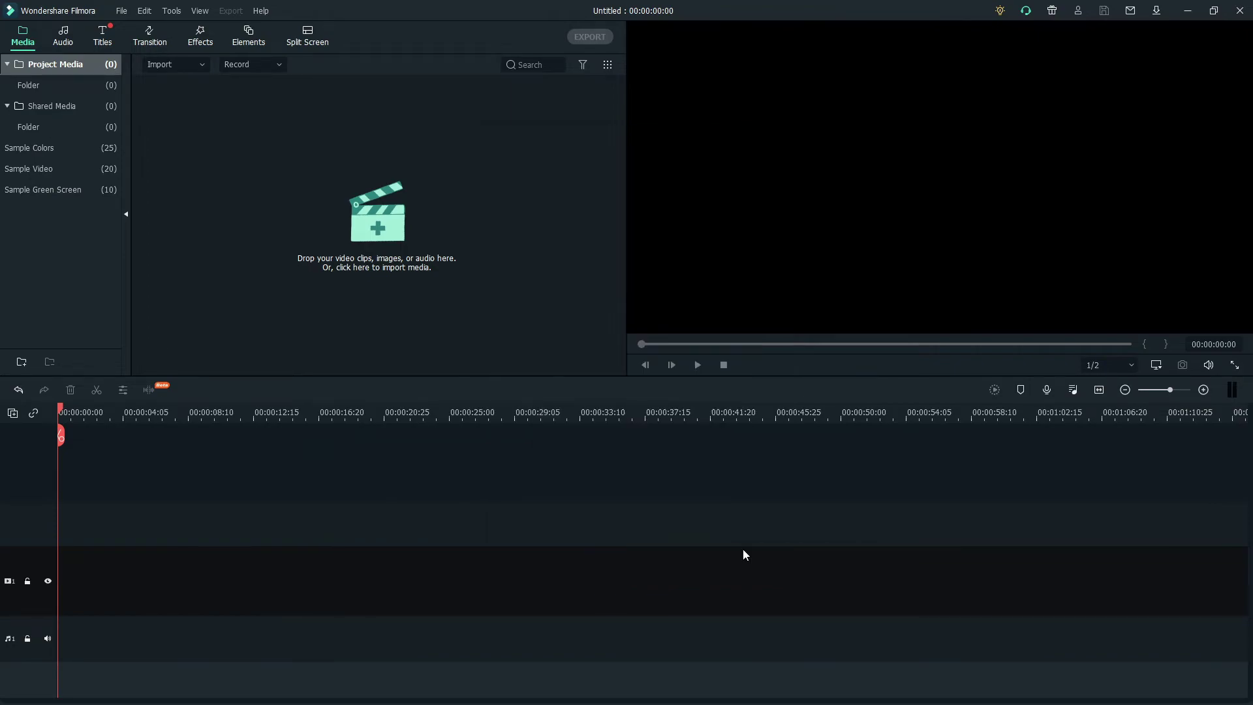
In the Performance preferences, enable hardware acceleration for video rendering and playback and for video decoding, and apply the settings
{"action": "left_click", "coordinate": [144, 10]}
{"action": "left_click", "coordinate": [200, 10]}
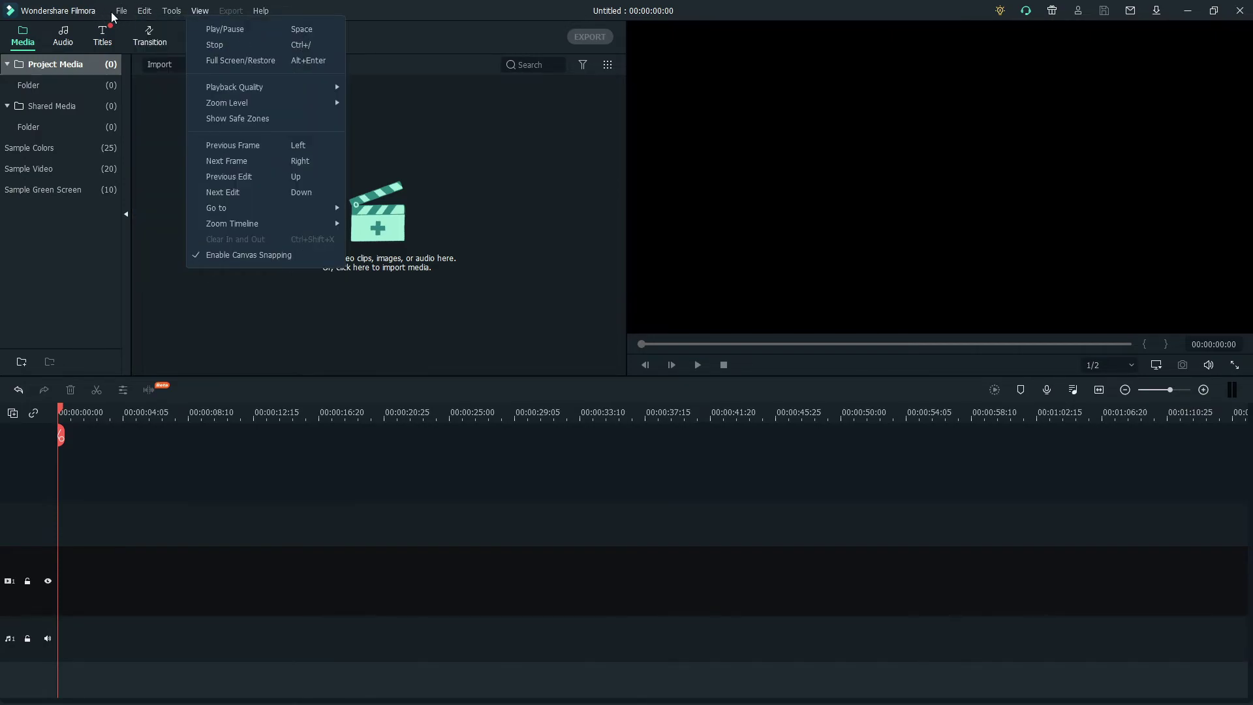
{"action": "left_click", "coordinate": [121, 10]}
{"action": "left_click", "coordinate": [232, 276]}
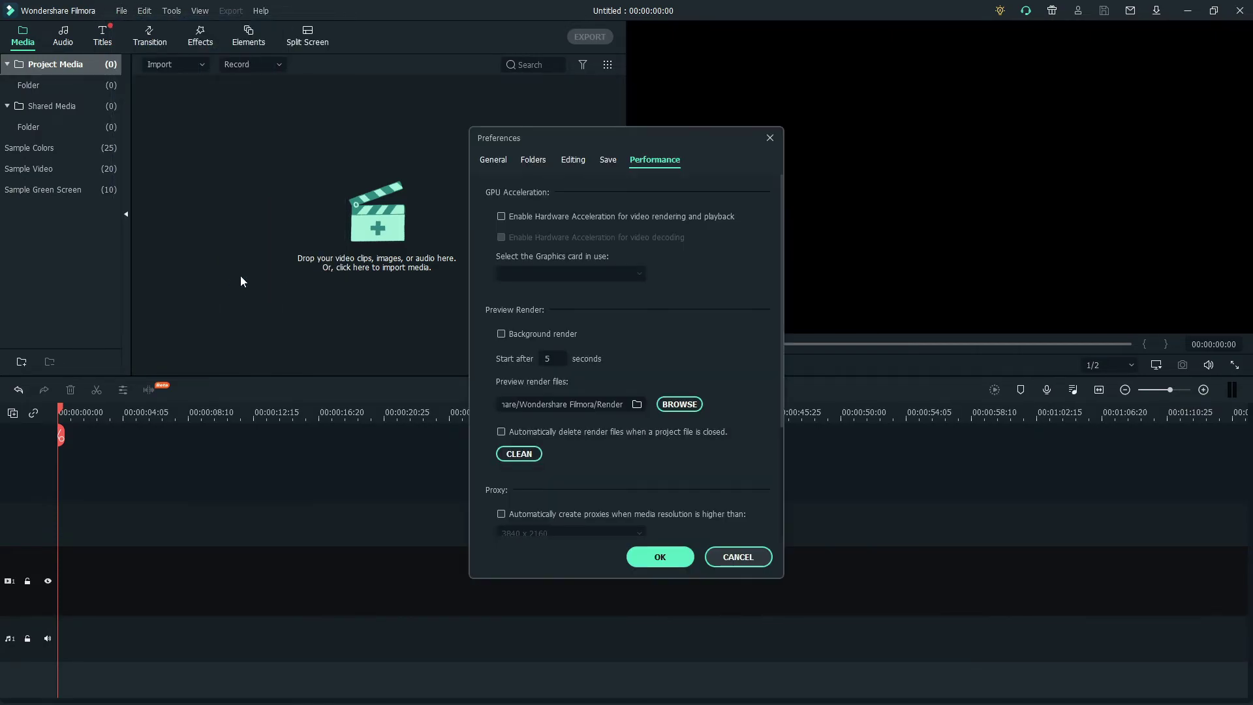
{"action": "left_click", "coordinate": [611, 216]}
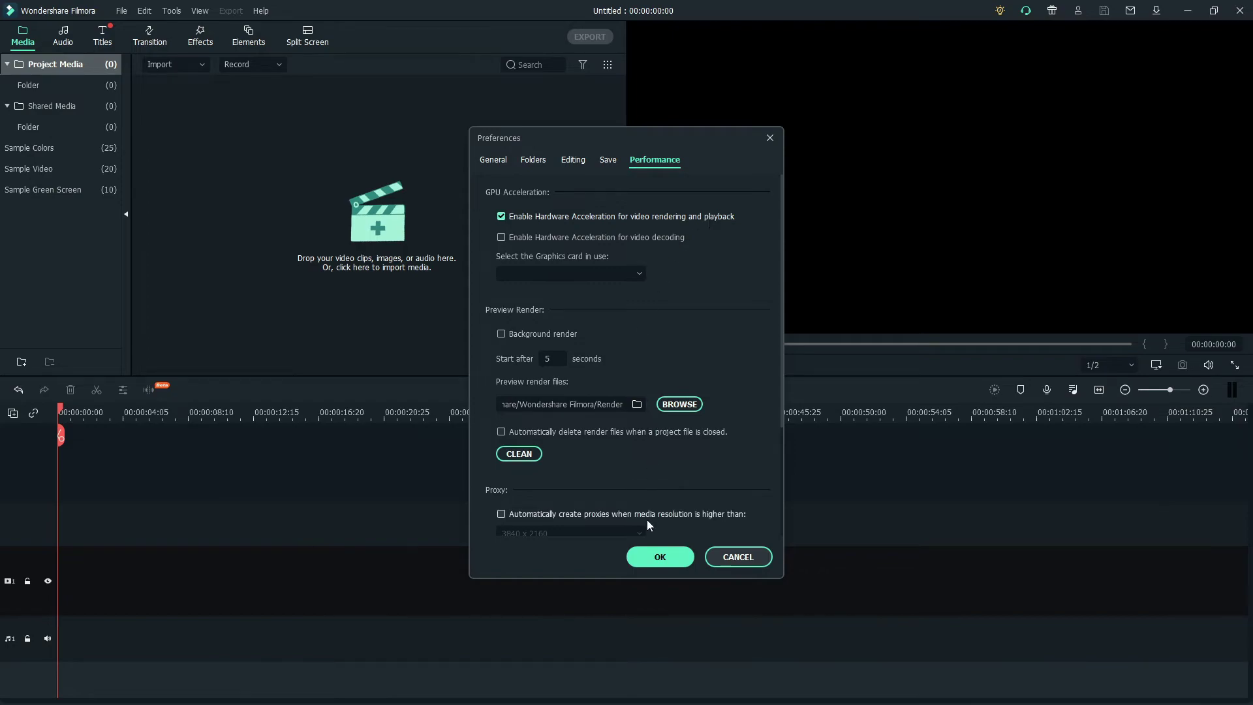
{"action": "left_click", "coordinate": [646, 238]}
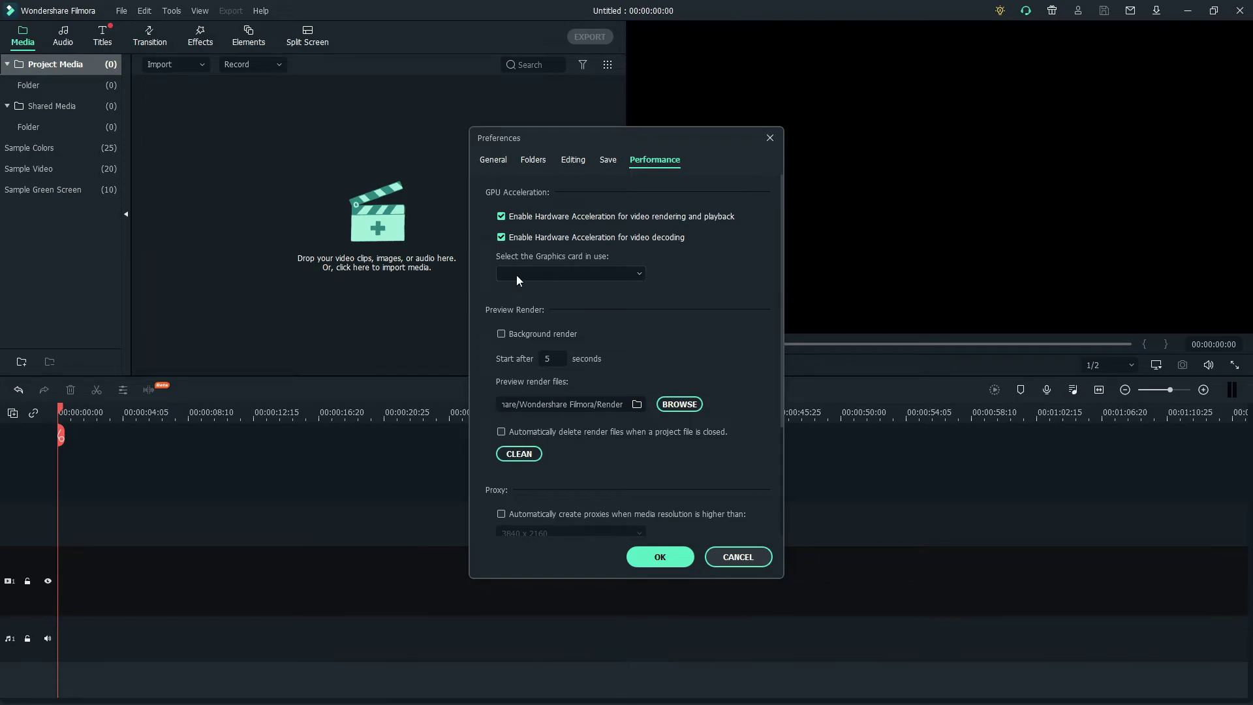
{"action": "left_click", "coordinate": [682, 556]}
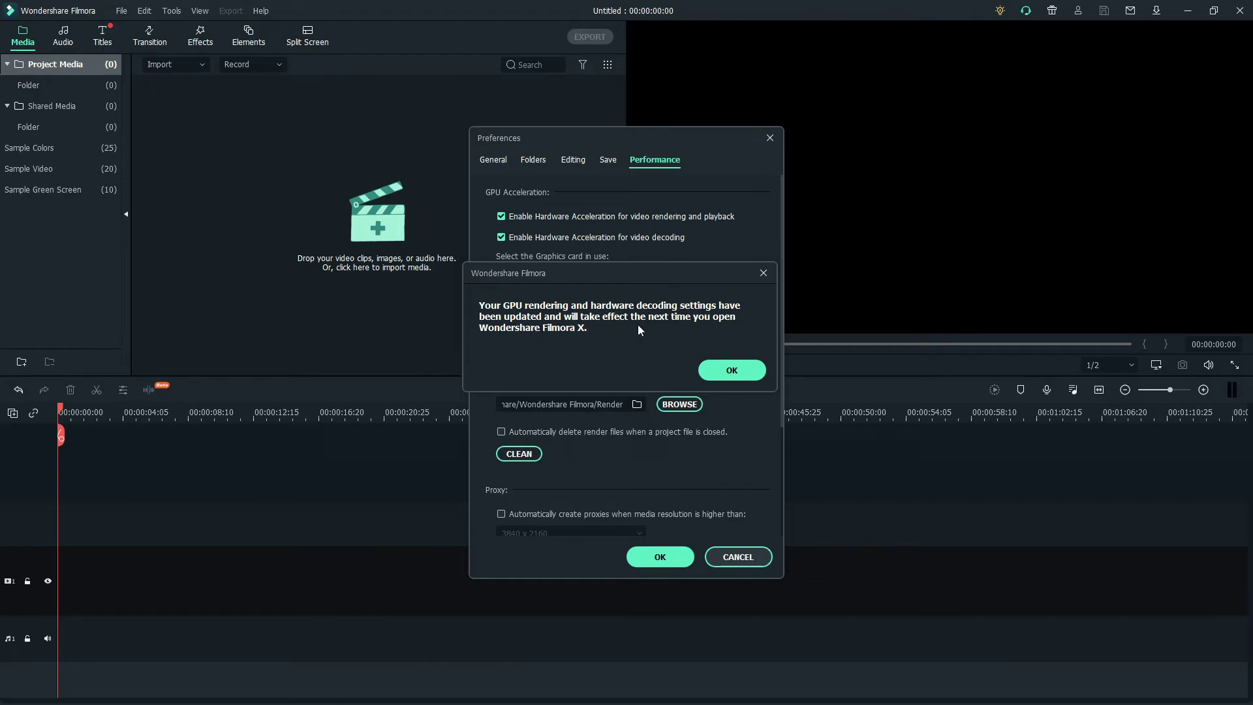
{"action": "left_click", "coordinate": [729, 370]}
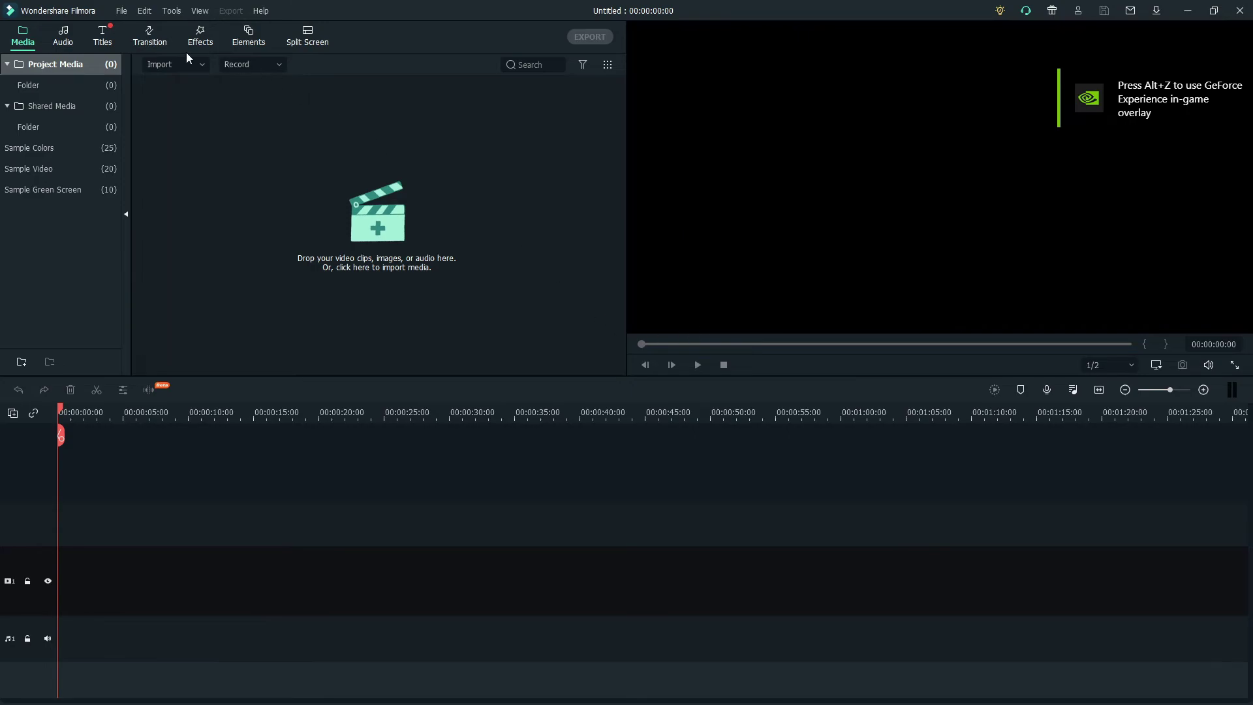
Reopen the Performance preferences, check the available graphics cards, and close the preferences without changes
{"action": "left_click", "coordinate": [122, 11]}
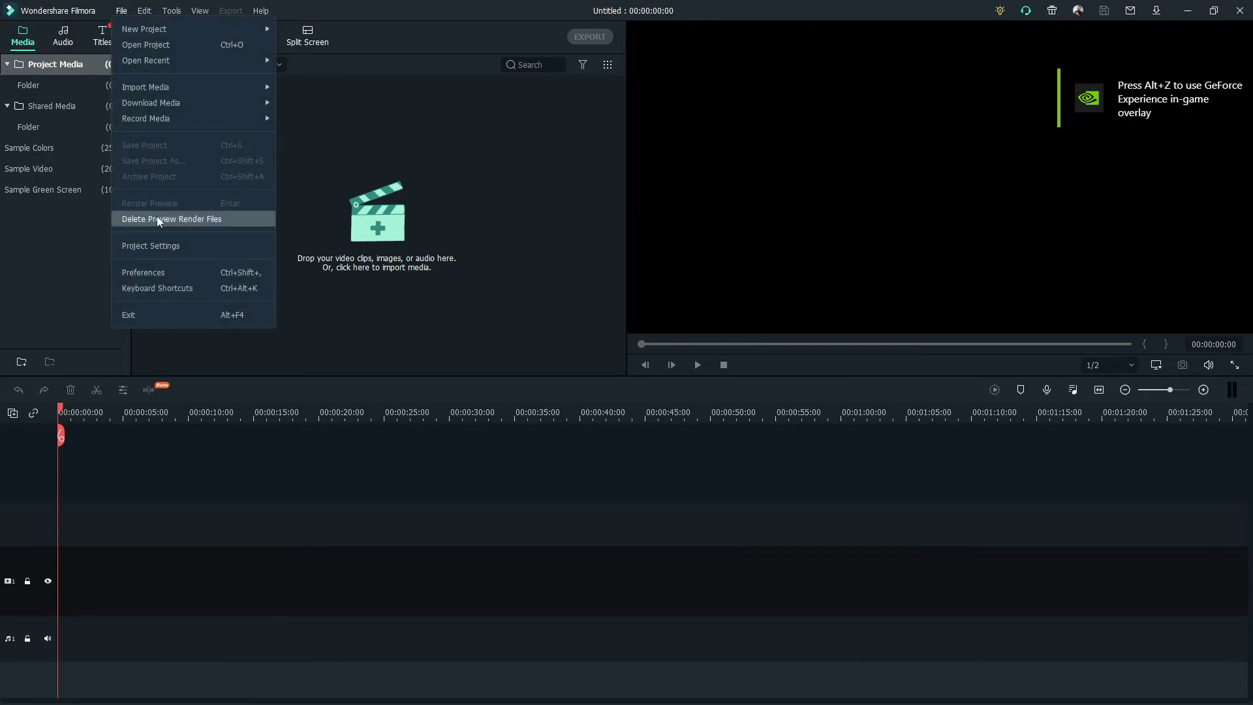
{"action": "left_click", "coordinate": [205, 268]}
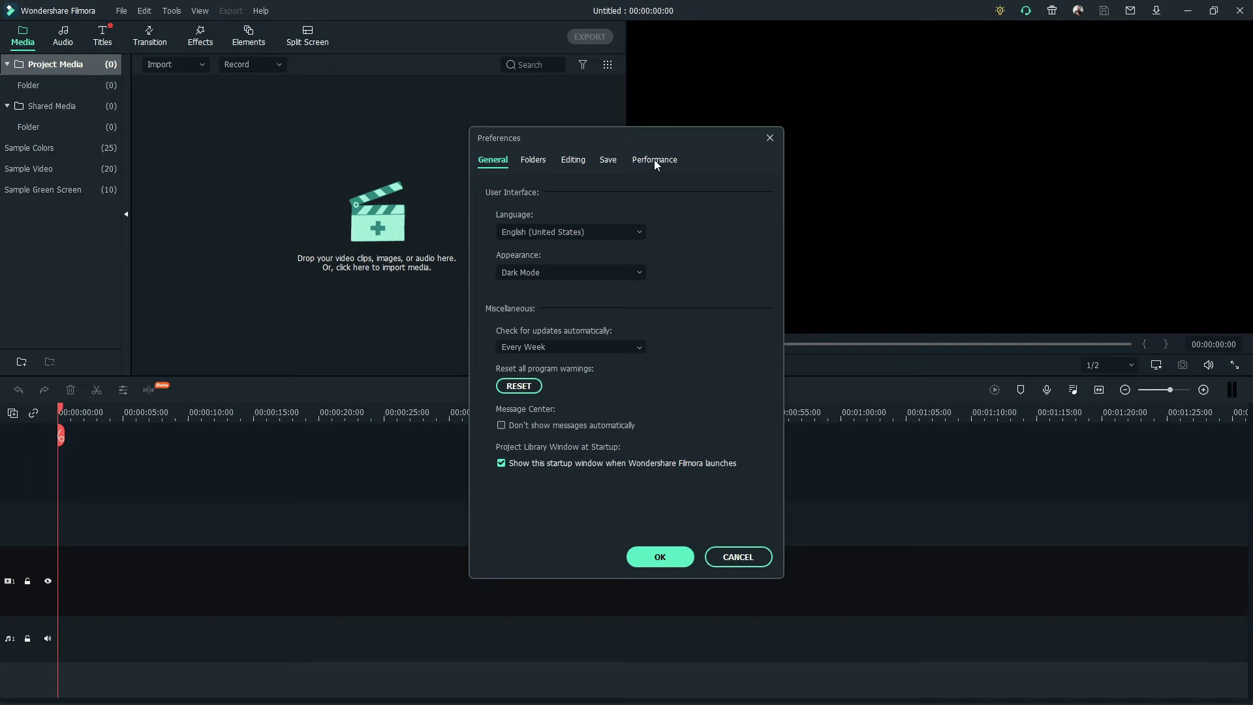
{"action": "left_click", "coordinate": [654, 160]}
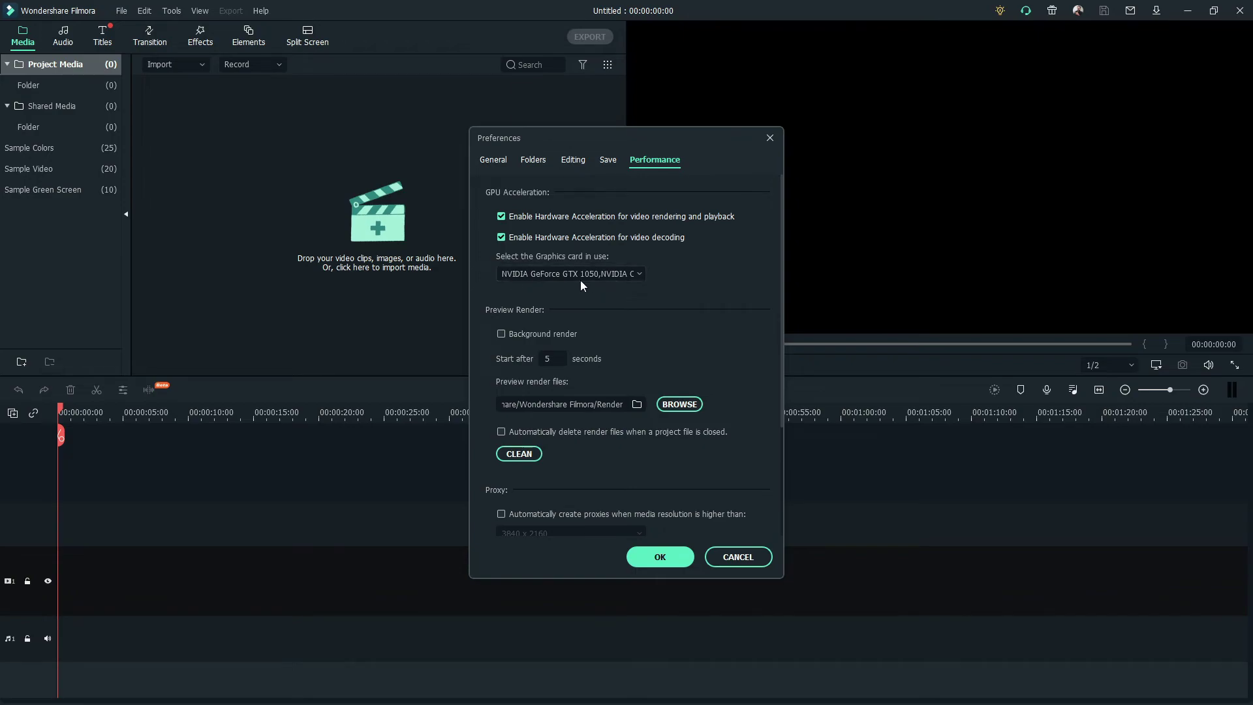
{"action": "left_click", "coordinate": [627, 274]}
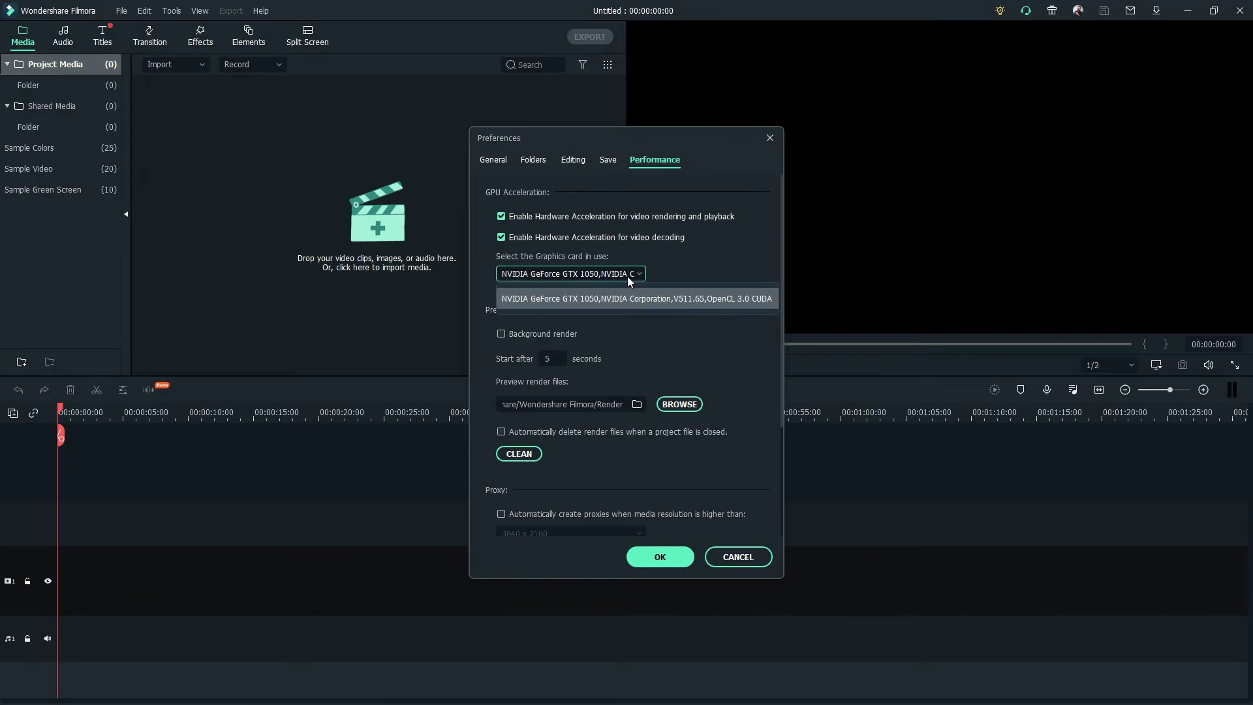
{"action": "left_click", "coordinate": [627, 276]}
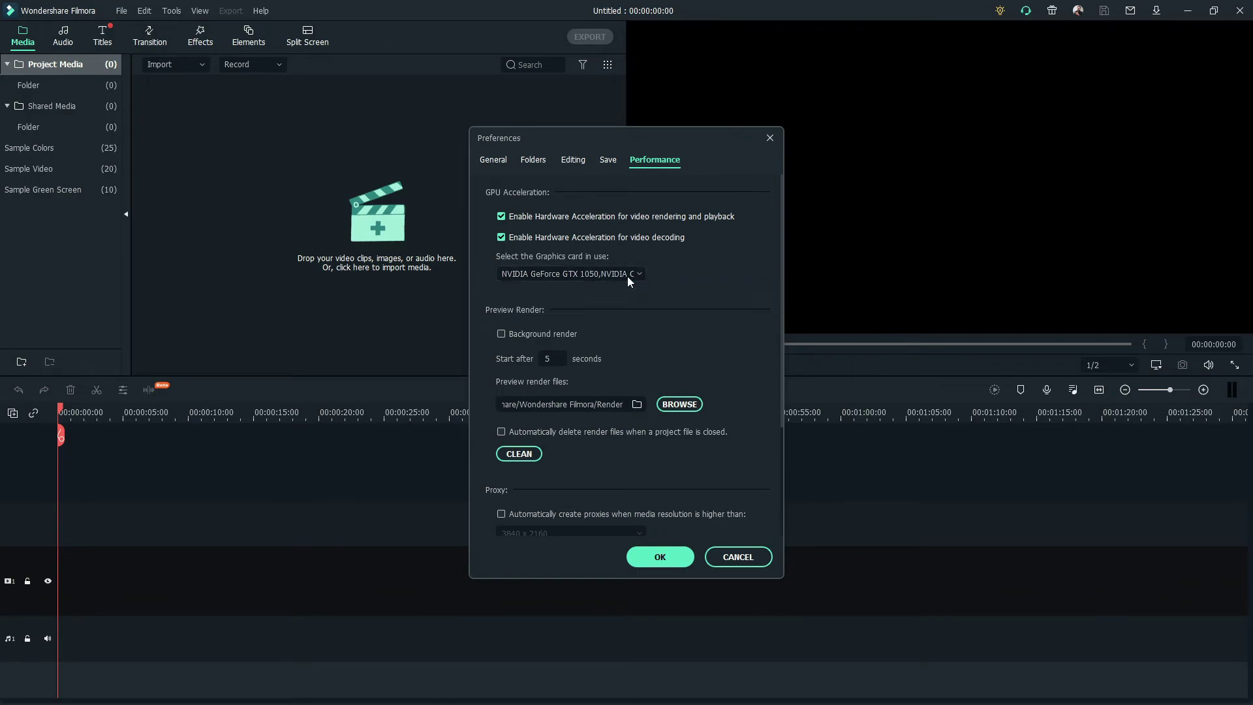
{"action": "left_click", "coordinate": [749, 558]}
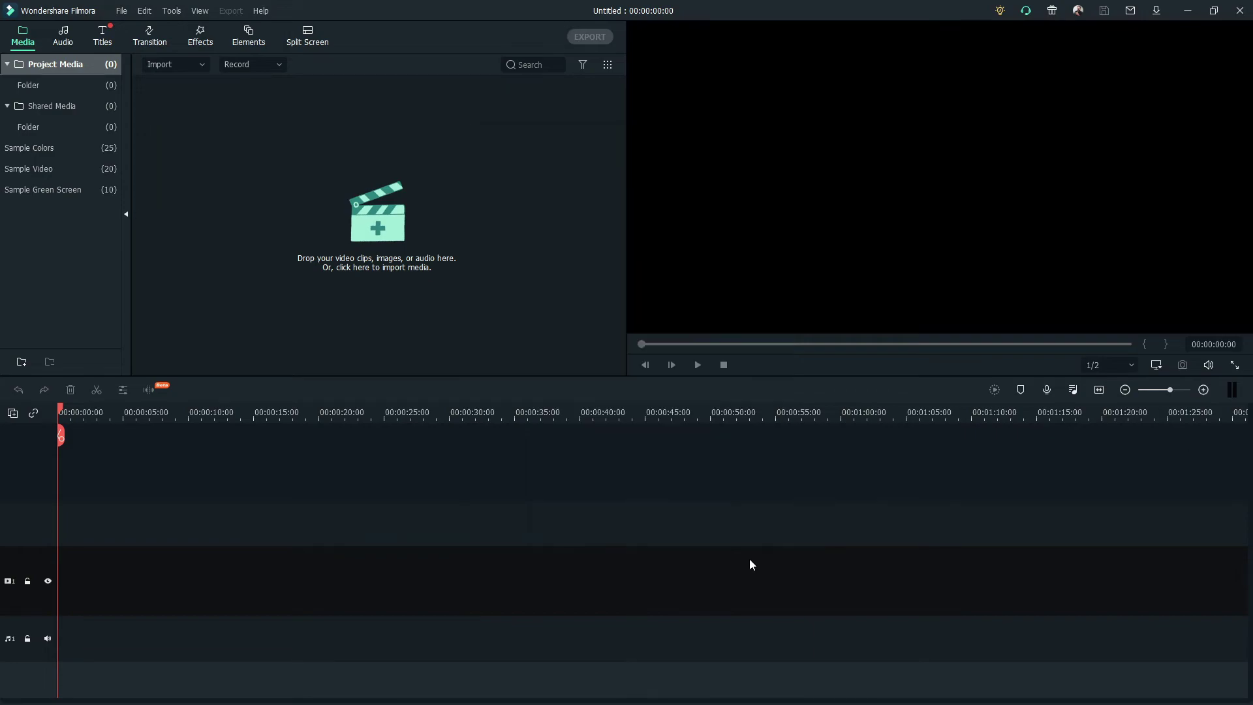
Bring up the Keyboard Shortcuts window briefly and dismiss it without changes
{"action": "left_click", "coordinate": [121, 12]}
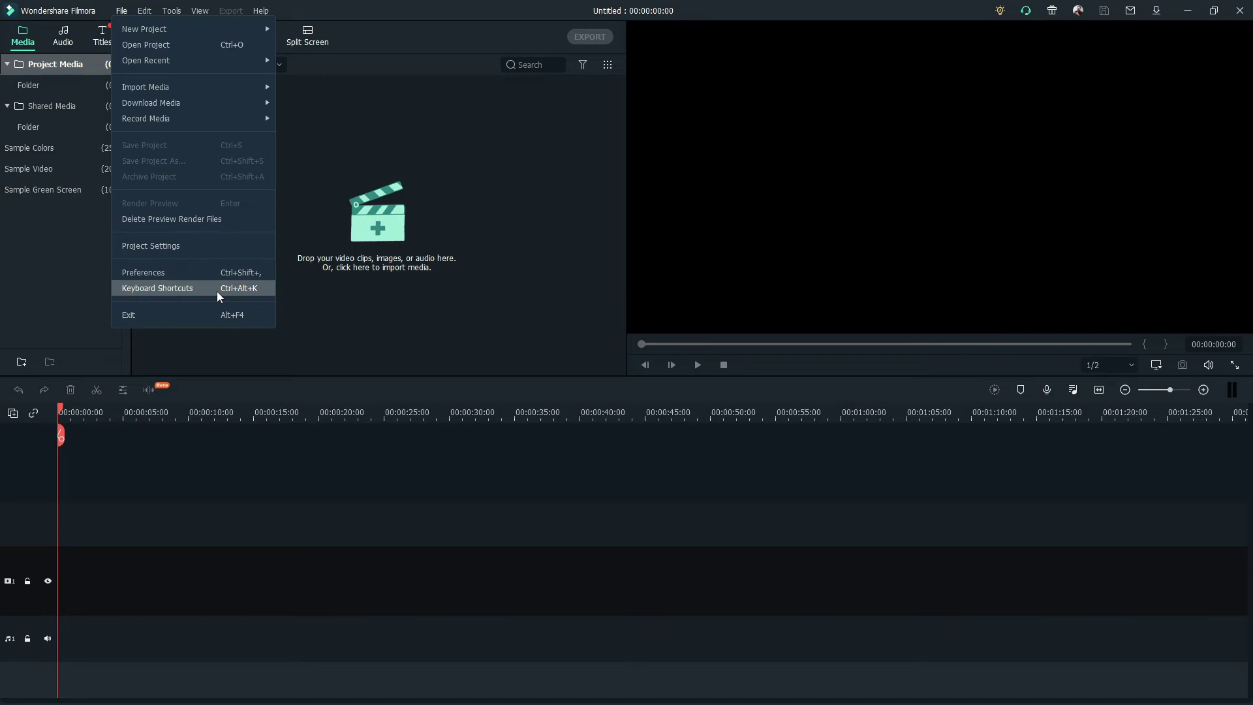
{"action": "left_click", "coordinate": [534, 206]}
{"action": "key", "text": "Escape"}
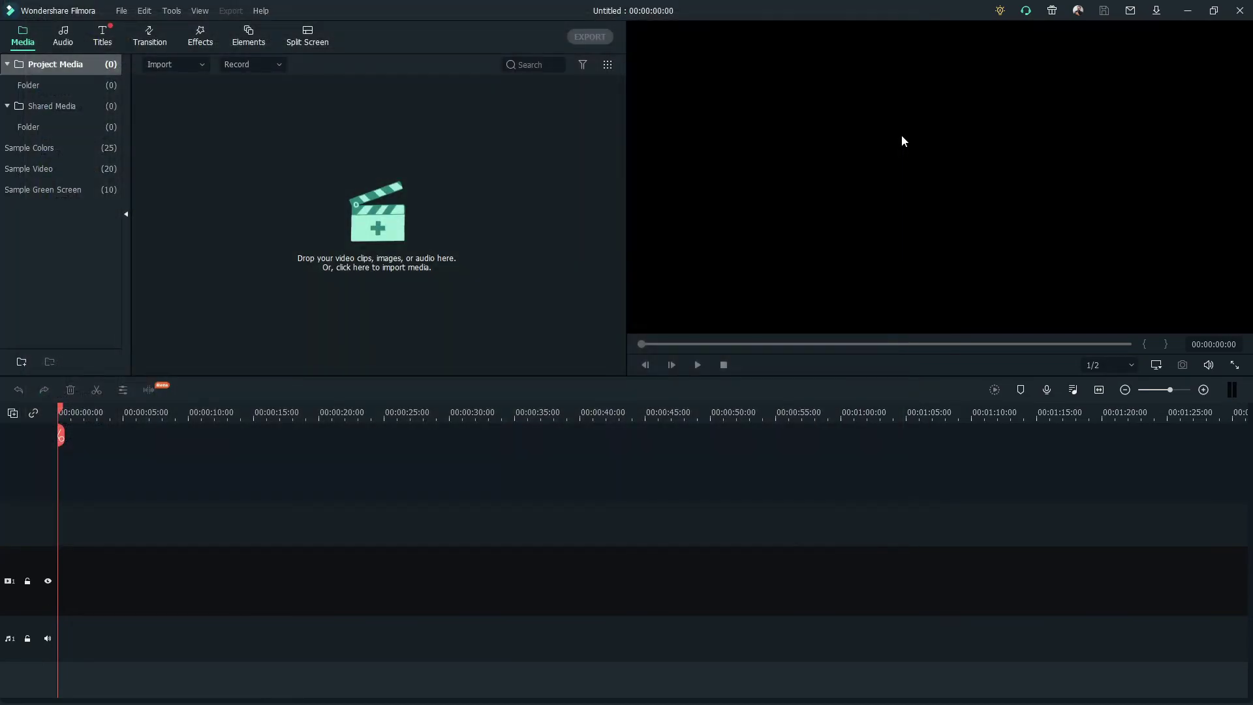
{"action": "key", "text": "ctrl+alt+k"}
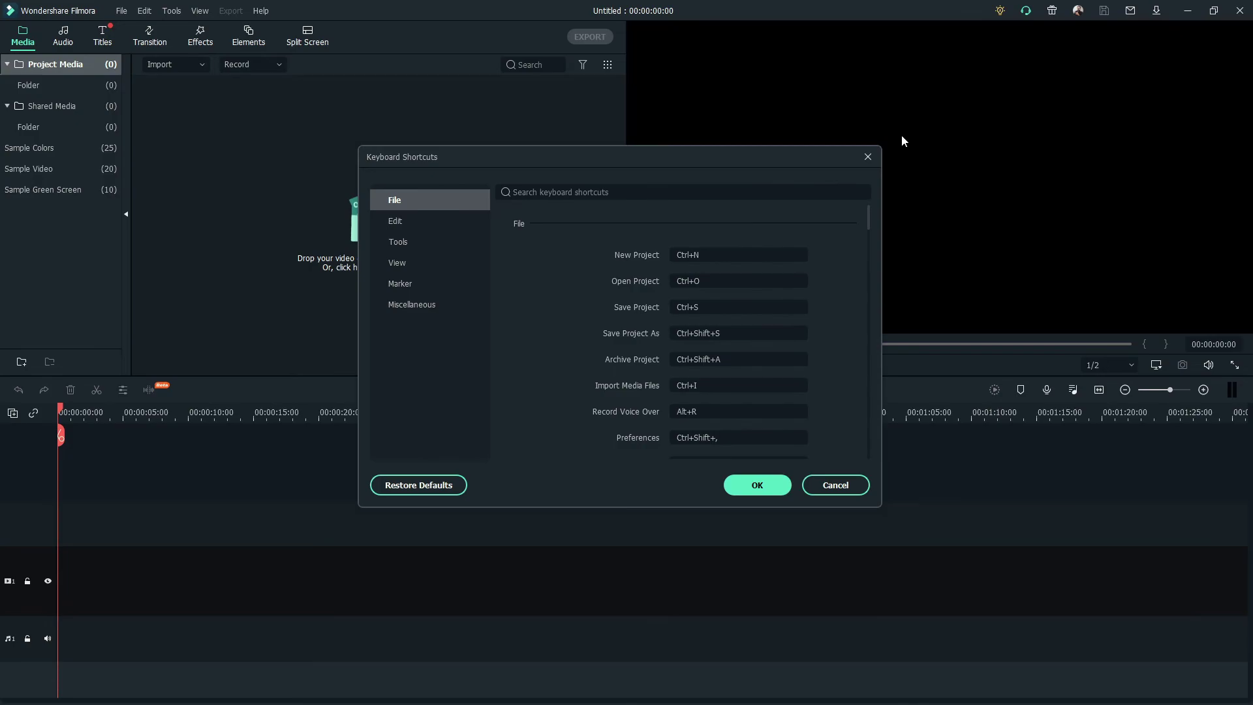
{"action": "left_click", "coordinate": [855, 484]}
Examine the File and Edit commands in the Keyboard Shortcuts list, and close it without changing any shortcut
{"action": "left_click", "coordinate": [121, 10]}
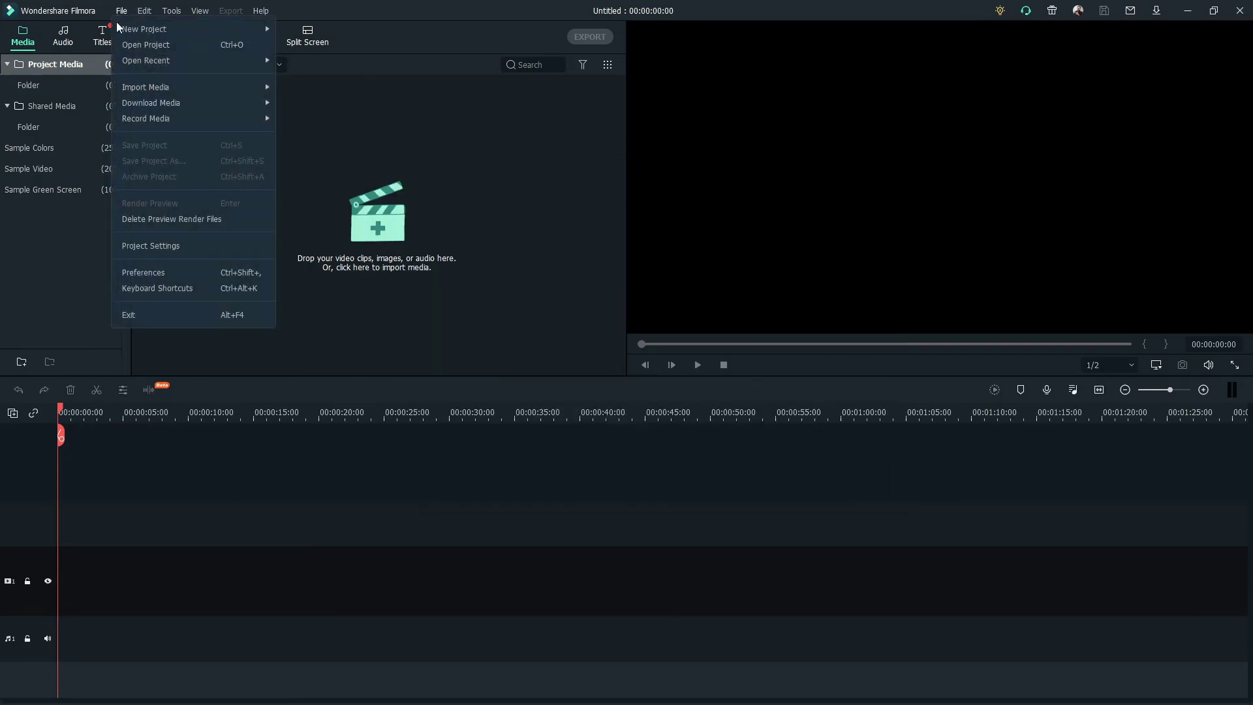
{"action": "left_click", "coordinate": [190, 290]}
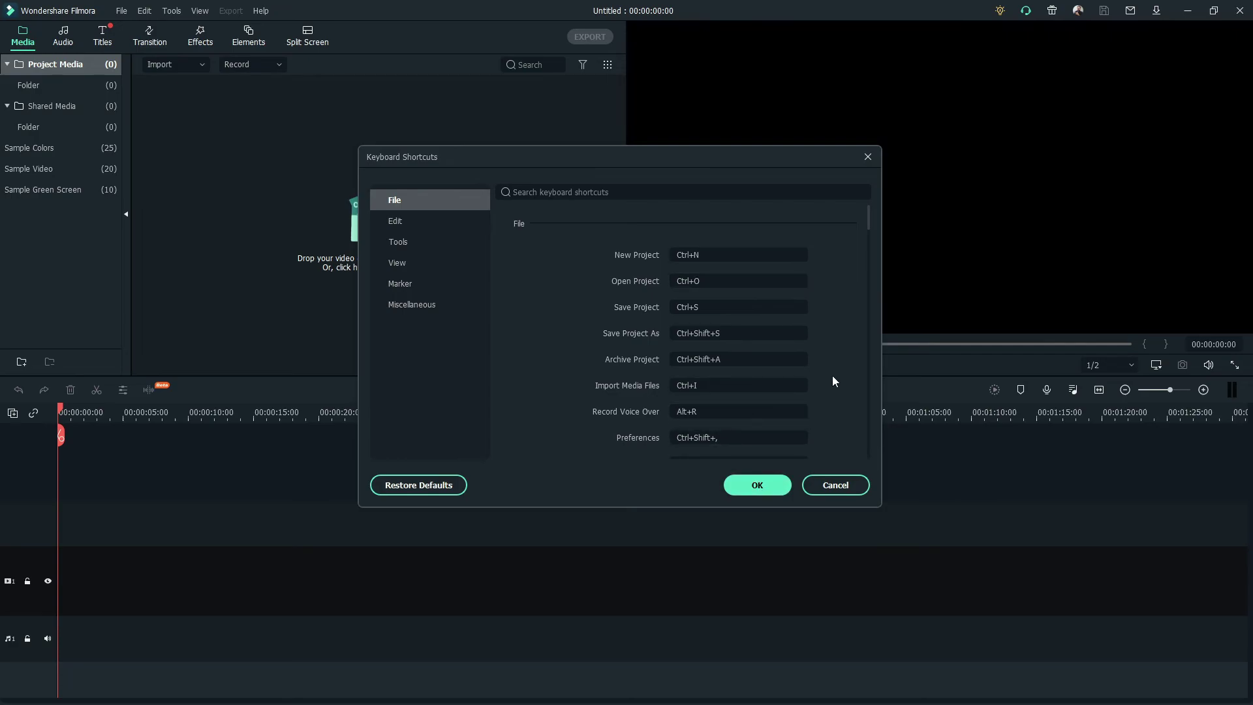
{"action": "scroll", "coordinate": [832, 377], "scroll_direction": "down", "scroll_amount": 3}
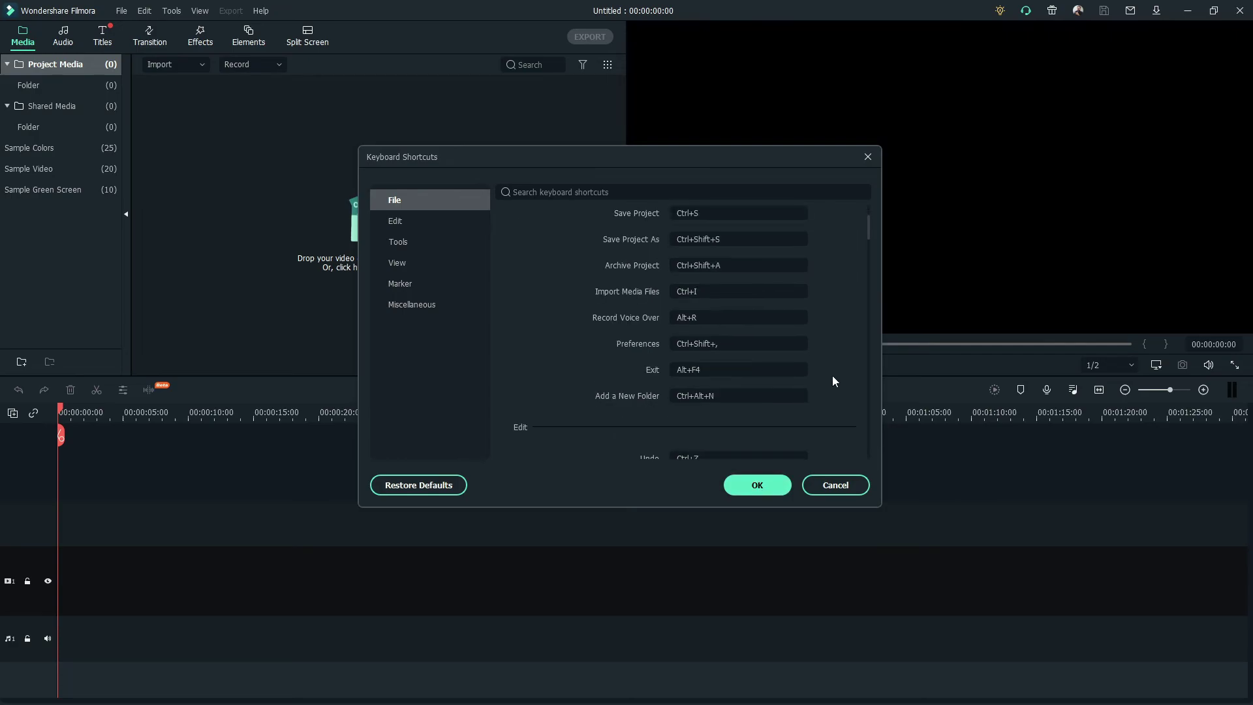
{"action": "scroll", "coordinate": [843, 332], "scroll_direction": "down", "scroll_amount": 3}
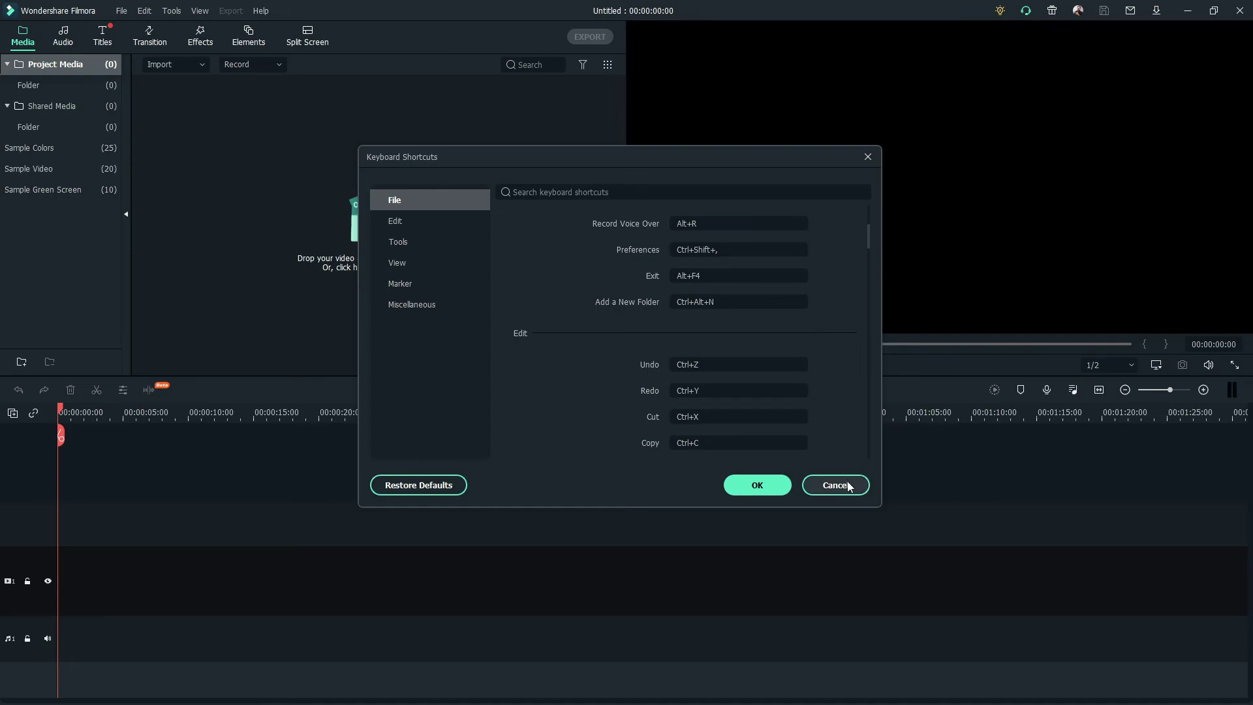
{"action": "scroll", "coordinate": [828, 365], "scroll_direction": "up", "scroll_amount": 6}
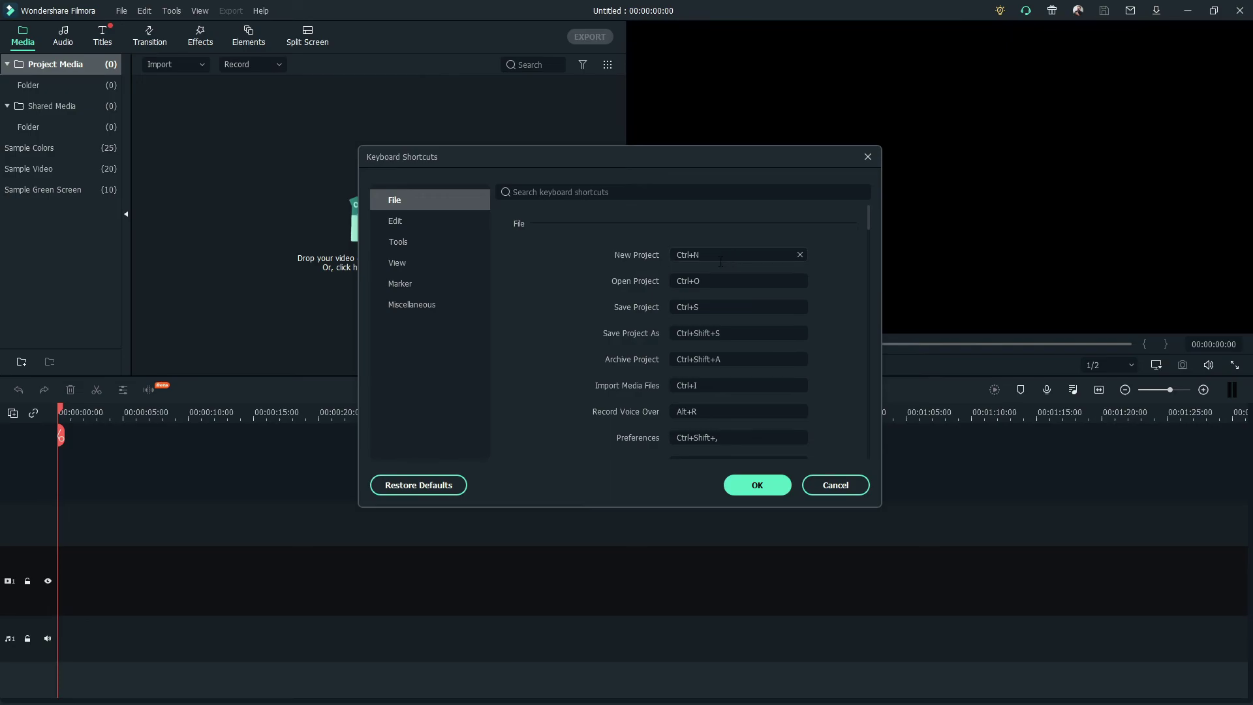
{"action": "scroll", "coordinate": [838, 260], "scroll_direction": "down", "scroll_amount": 4}
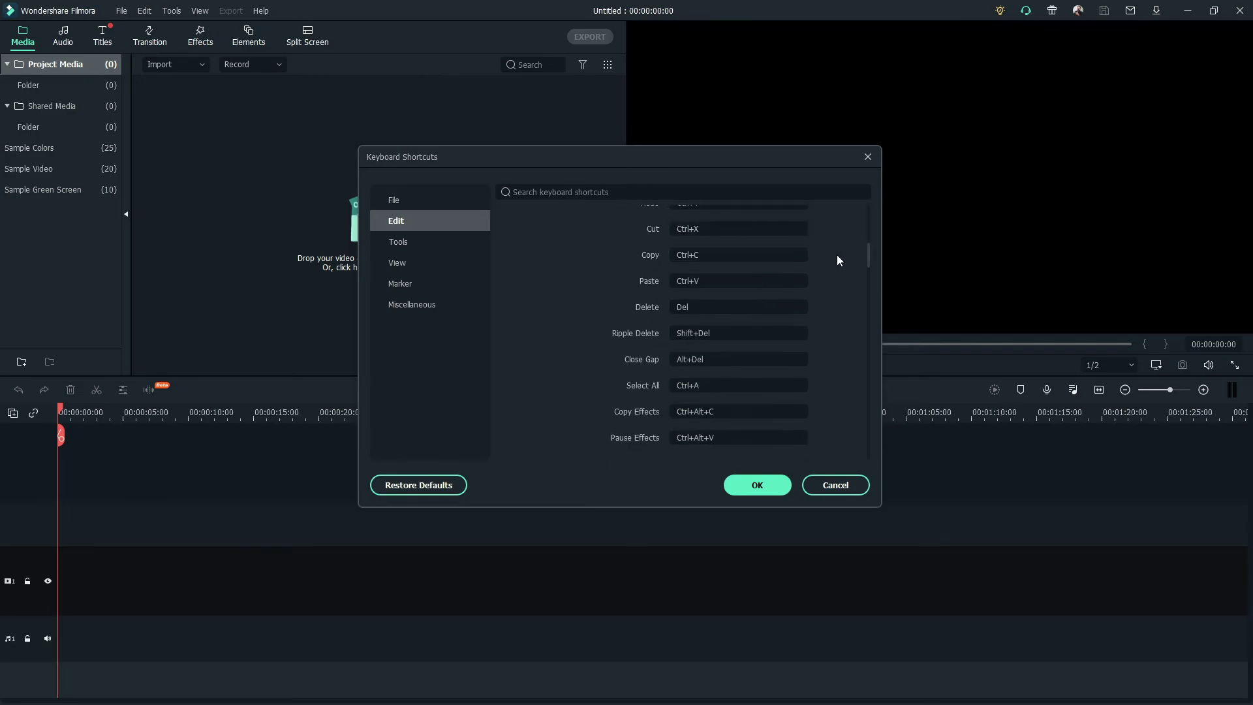
{"action": "scroll", "coordinate": [838, 259], "scroll_direction": "up", "scroll_amount": 2}
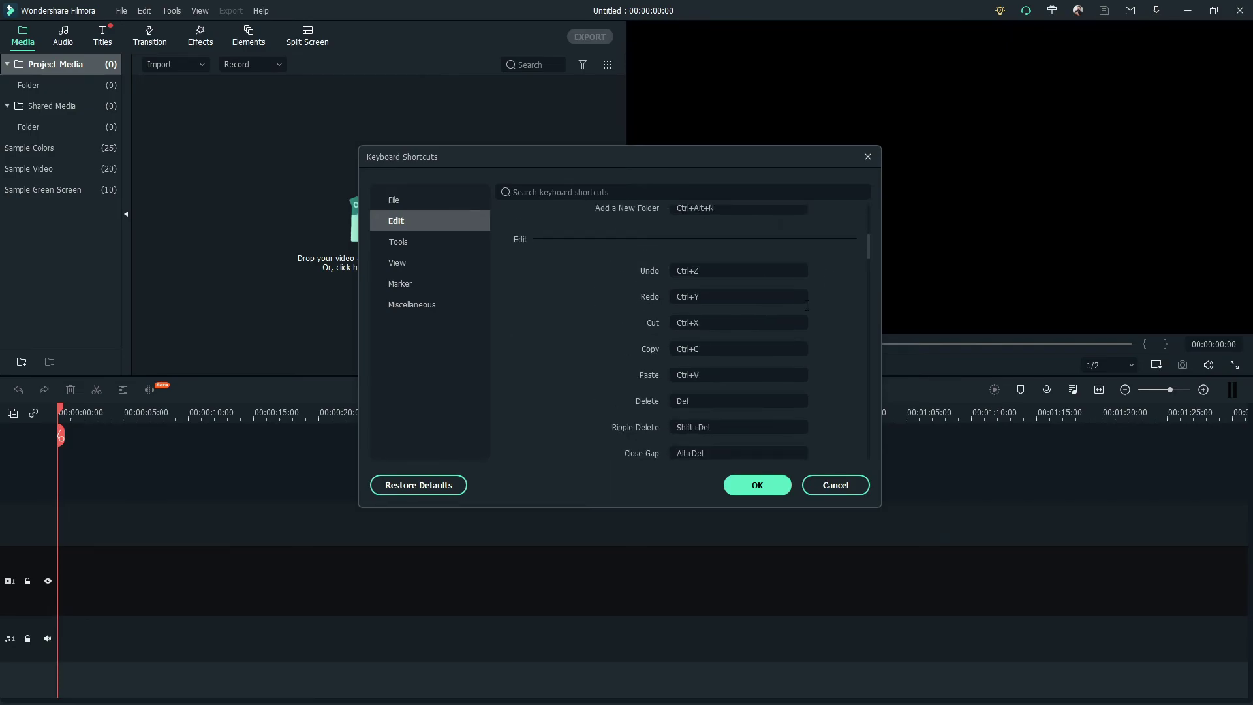
{"action": "left_click", "coordinate": [836, 484]}
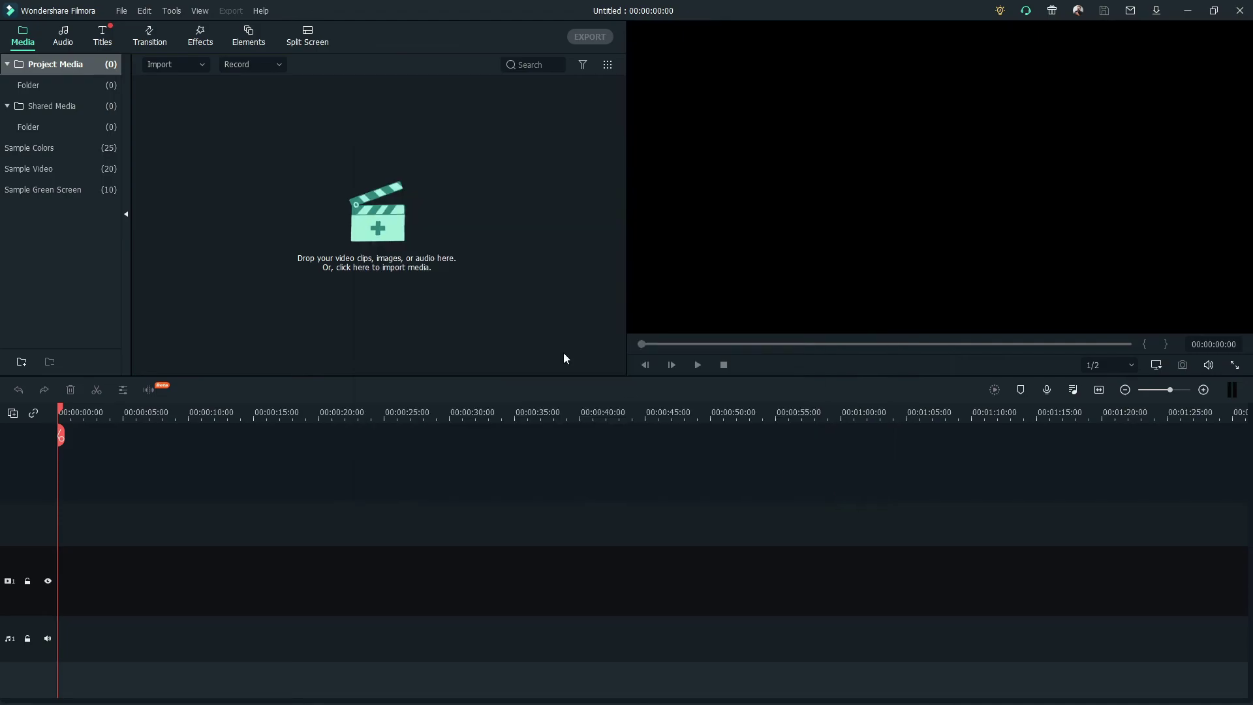
Look through the Edit, Tools and Help commands, opening the media import dialog and closing it without importing anything
{"action": "left_click", "coordinate": [145, 11]}
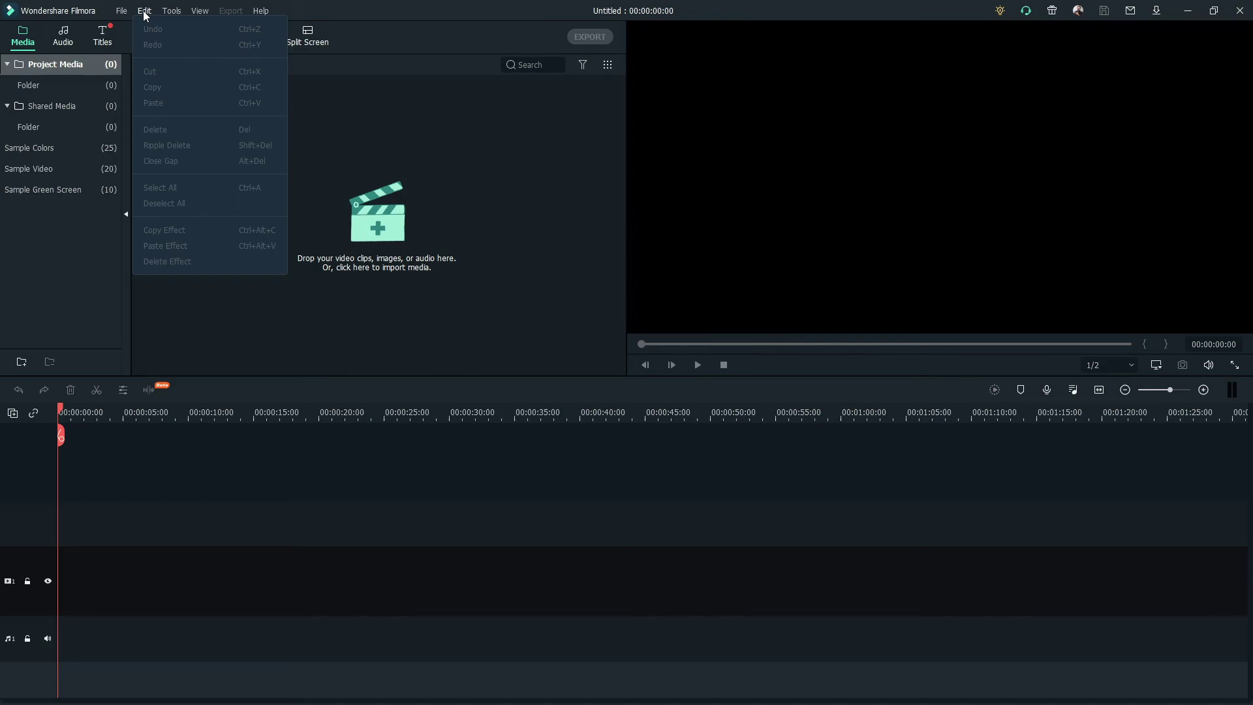
{"action": "mouse_move", "coordinate": [173, 13]}
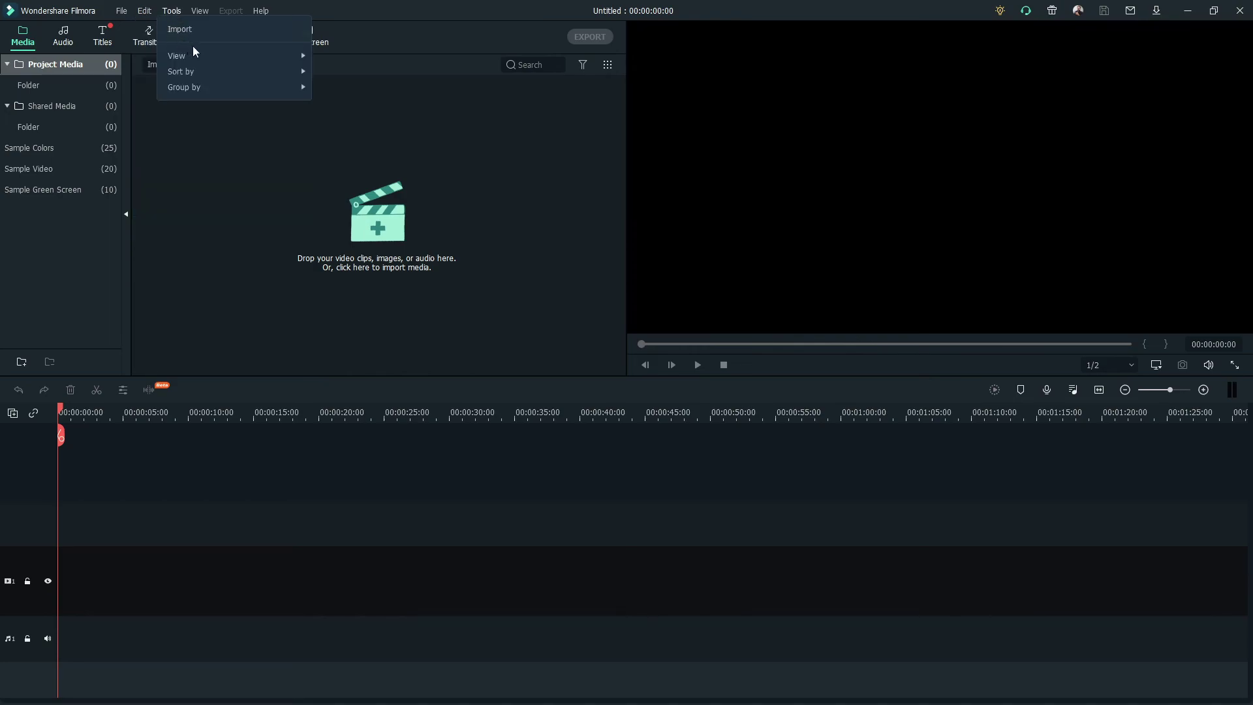
{"action": "mouse_move", "coordinate": [204, 58]}
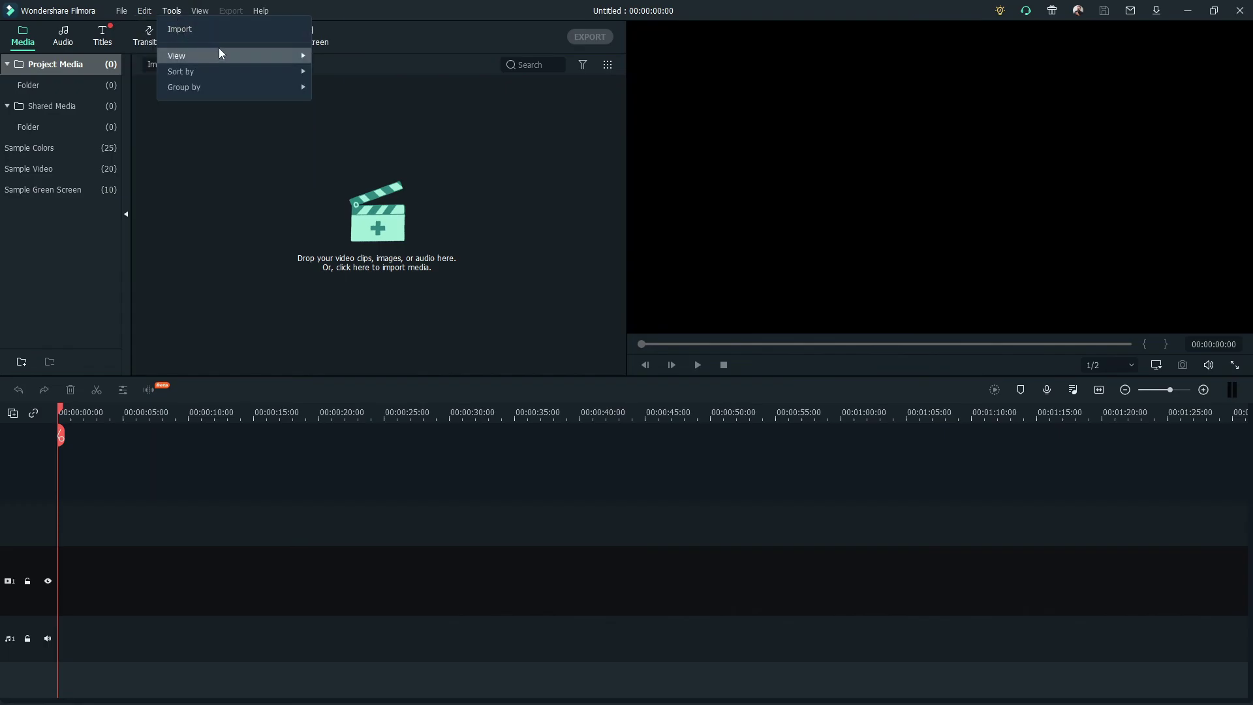
{"action": "left_click", "coordinate": [195, 32]}
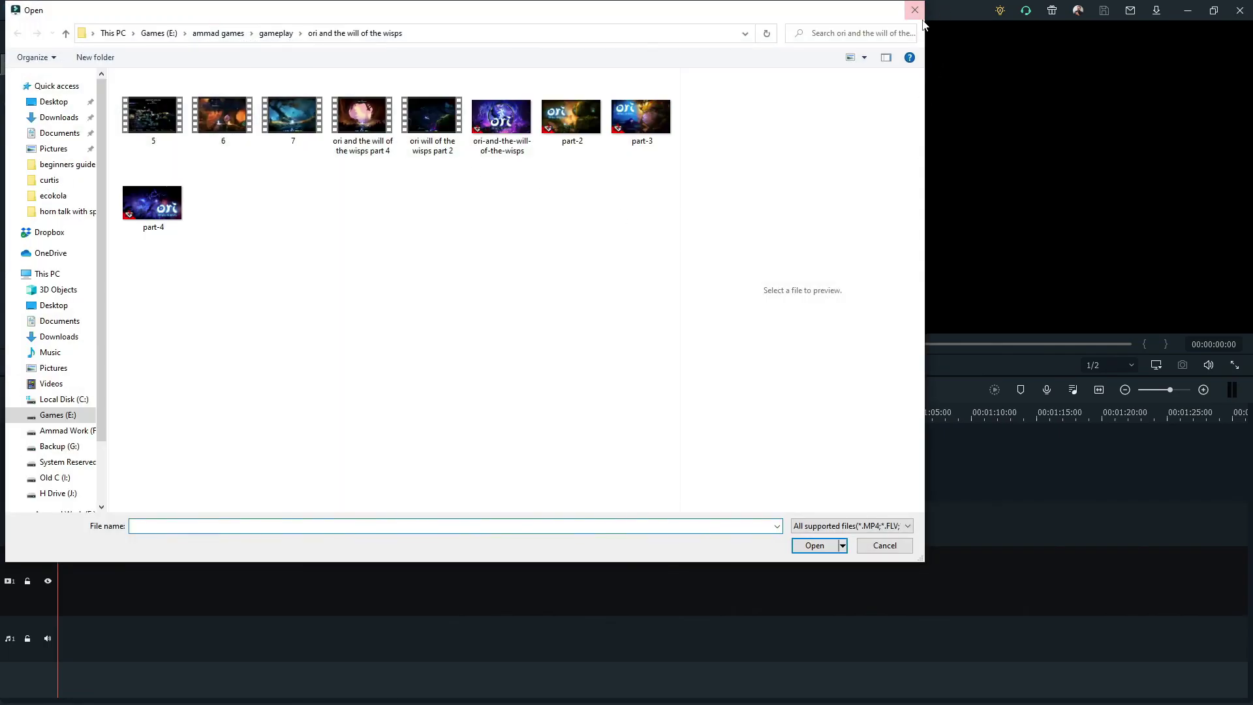
{"action": "left_click", "coordinate": [915, 18]}
{"action": "left_click", "coordinate": [260, 11]}
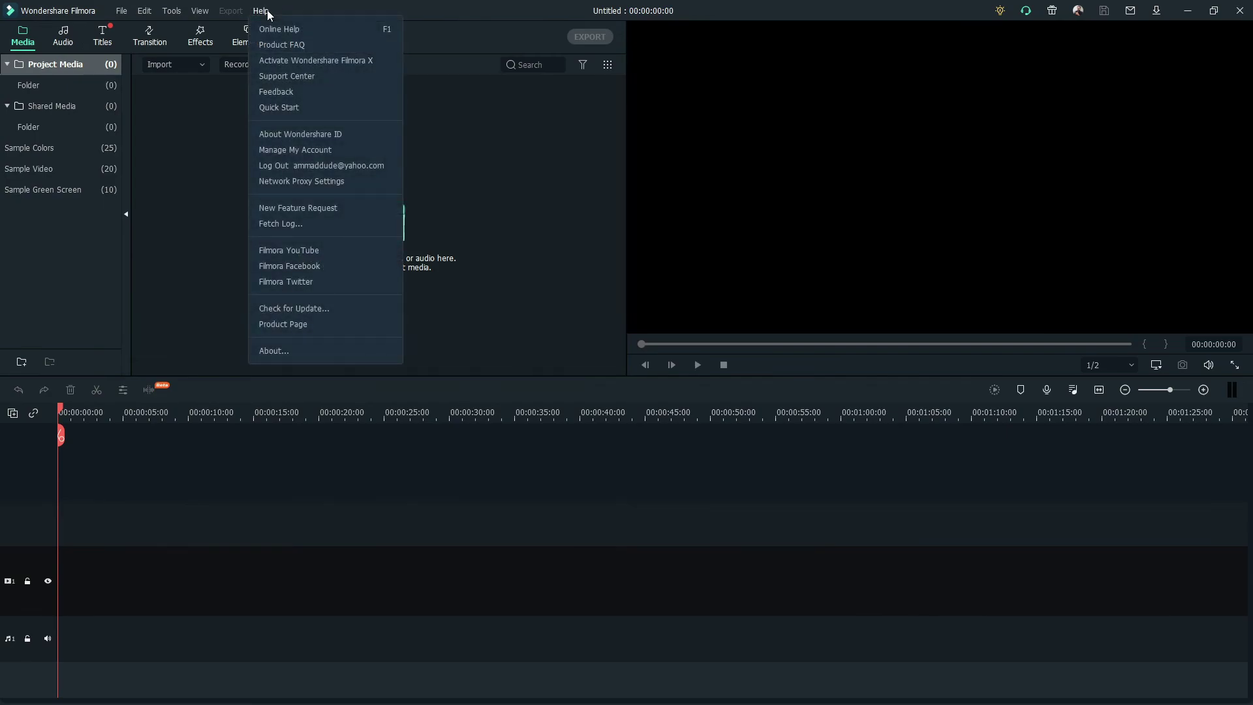
{"action": "left_click", "coordinate": [295, 8]}
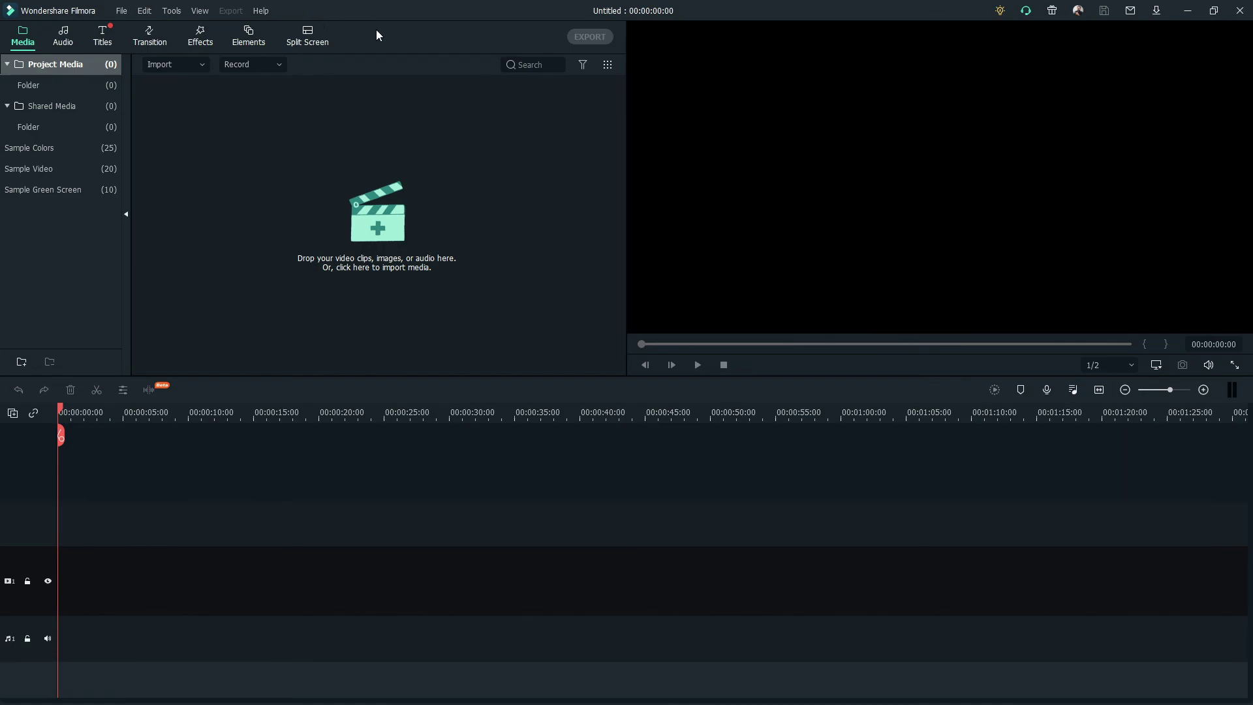